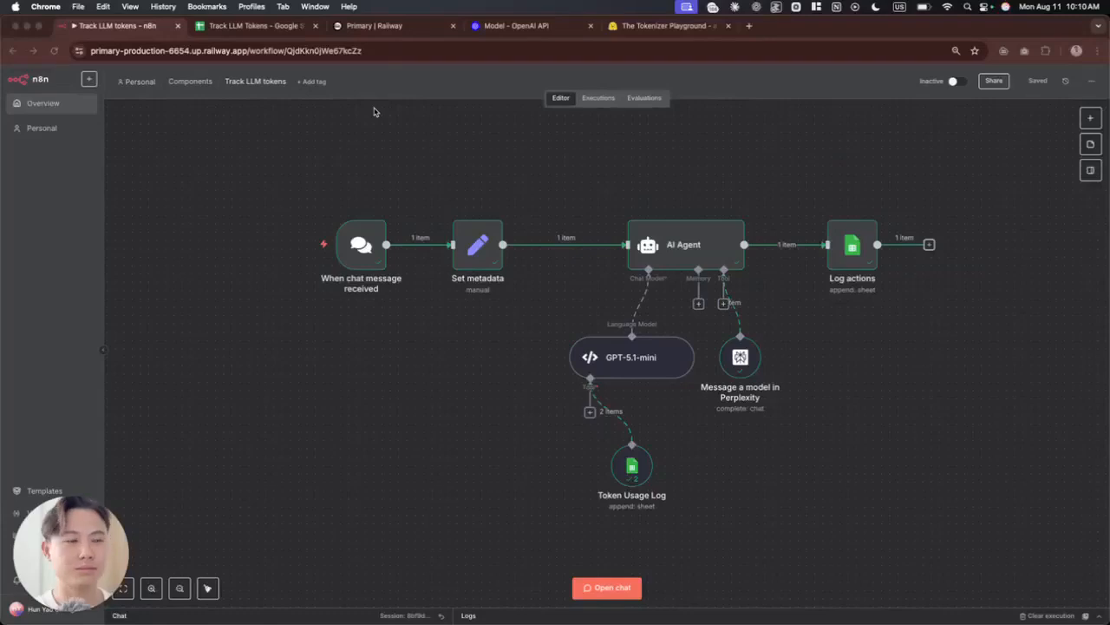
# Step: Switch to the Track LLM Tokens Google Sheet and examine the token and cost columns in the Token cost tracker sheet
pyautogui.click(269, 31)
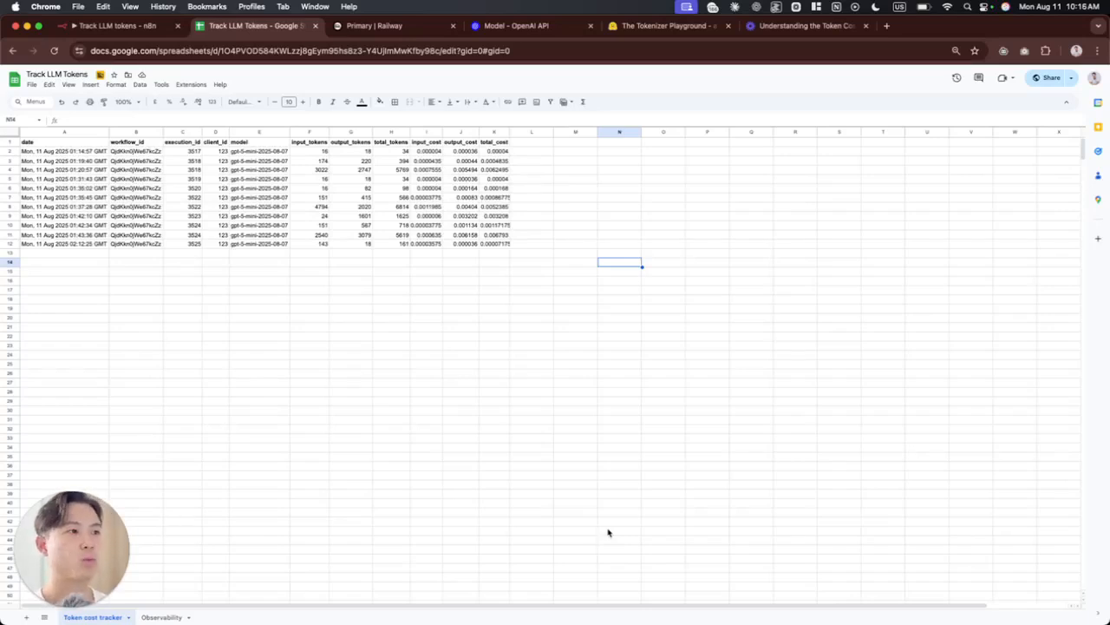
pyautogui.moveTo(491, 148); pyautogui.dragTo(488, 244)
pyautogui.click(492, 252)
pyautogui.moveTo(427, 151); pyautogui.dragTo(468, 237)
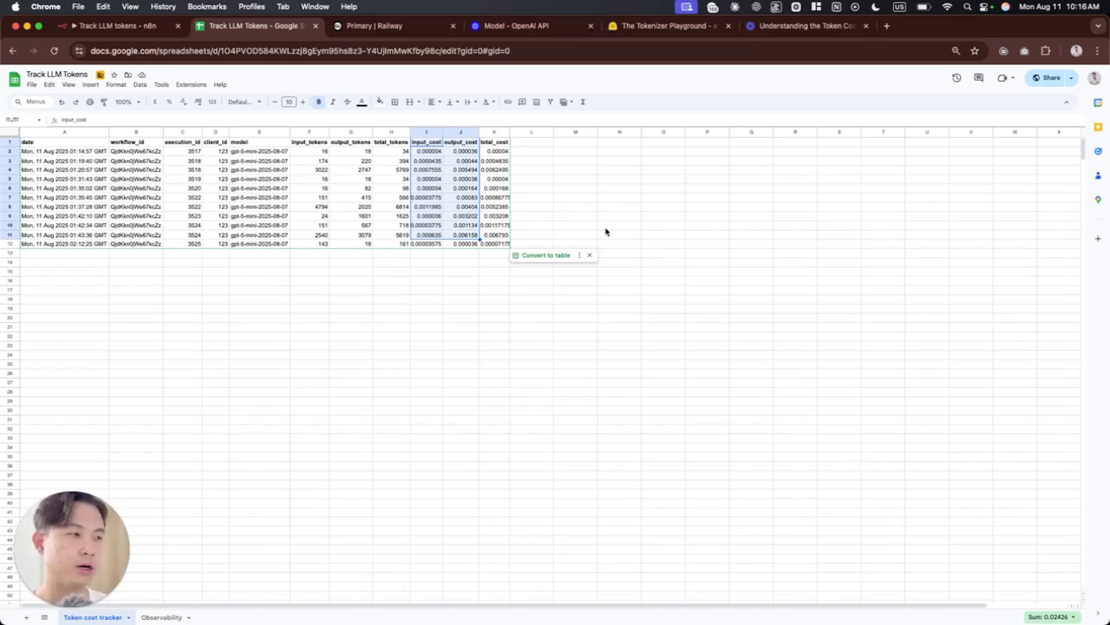
pyautogui.click(577, 189)
pyautogui.click(306, 144)
pyautogui.moveTo(305, 144); pyautogui.dragTo(364, 239)
pyautogui.click(402, 291)
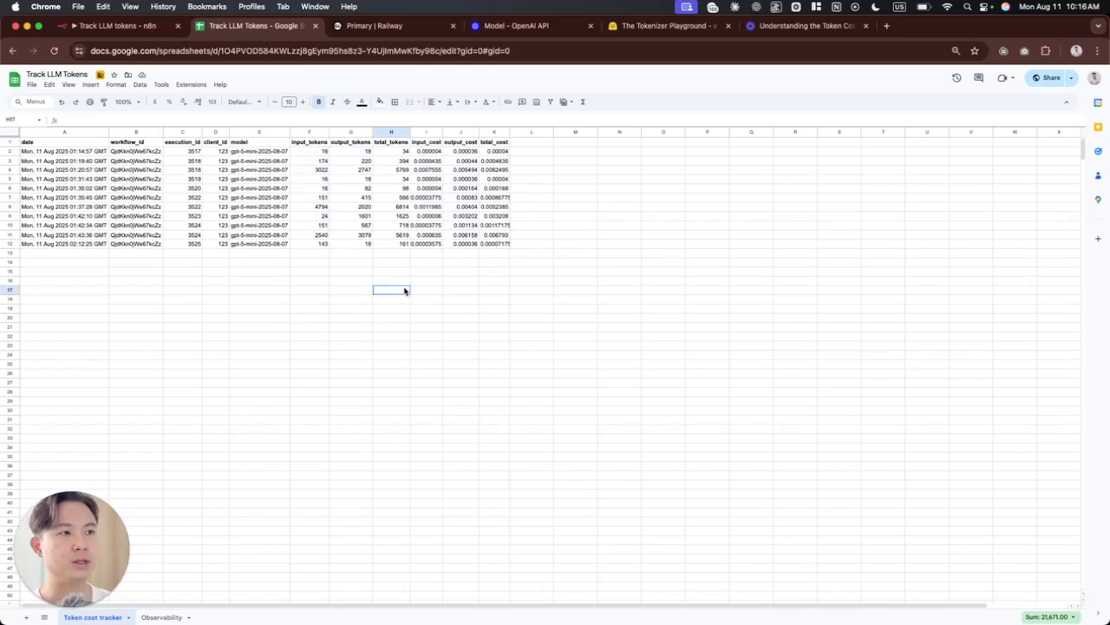
pyautogui.click(433, 145)
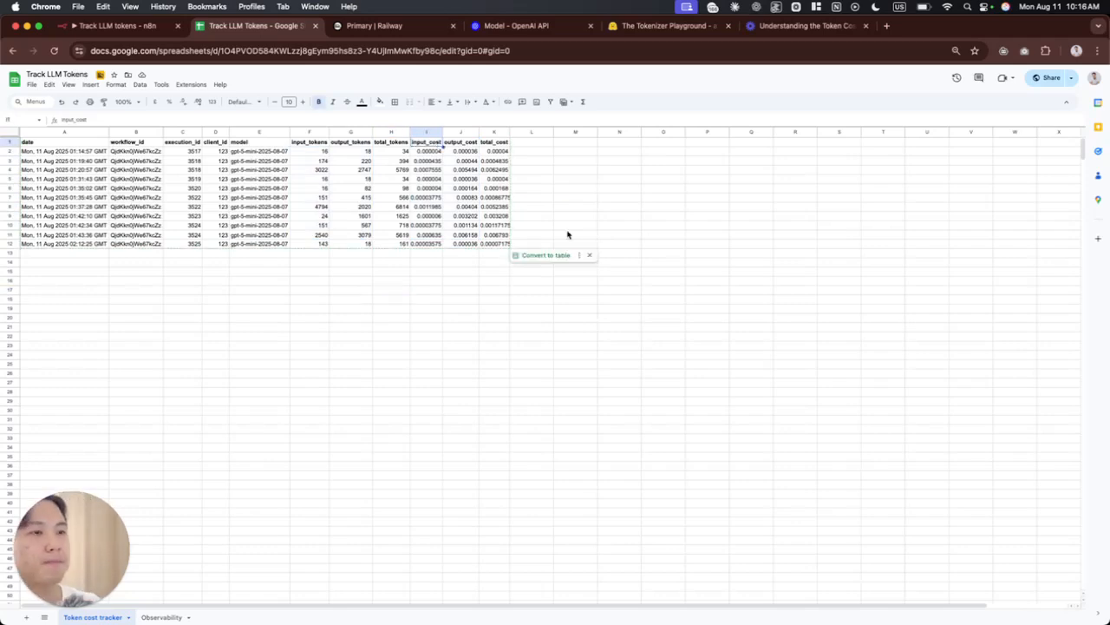
# Step: Review the logged input, tool use and output in the Observability sheet, and the client_id column in the Token cost tracker sheet
pyautogui.click(162, 617)
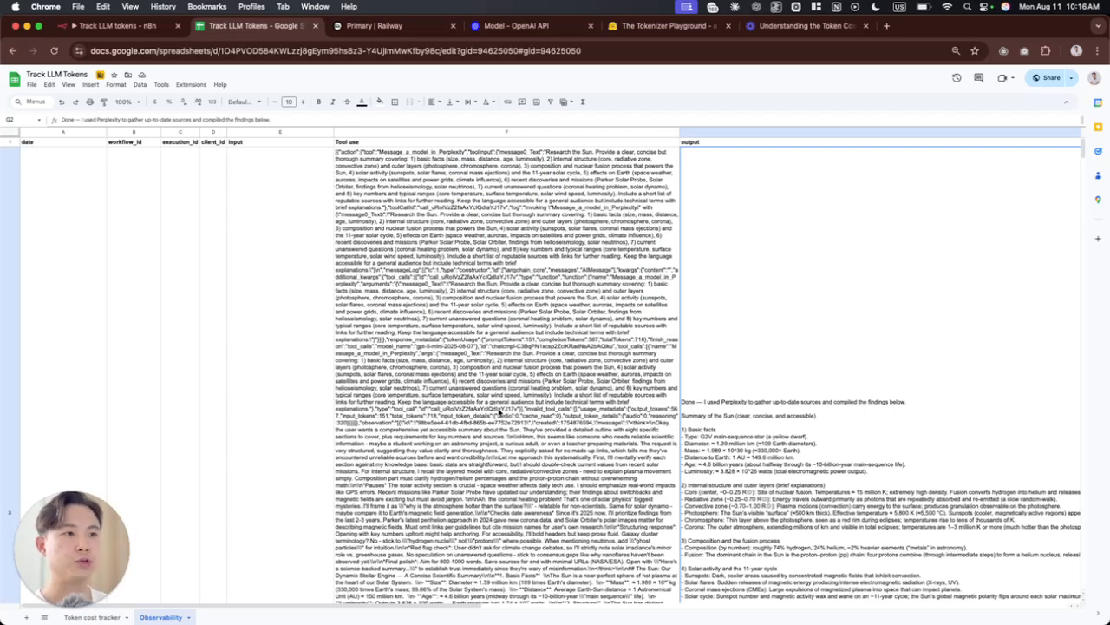
pyautogui.scroll(-5, 317, 287)
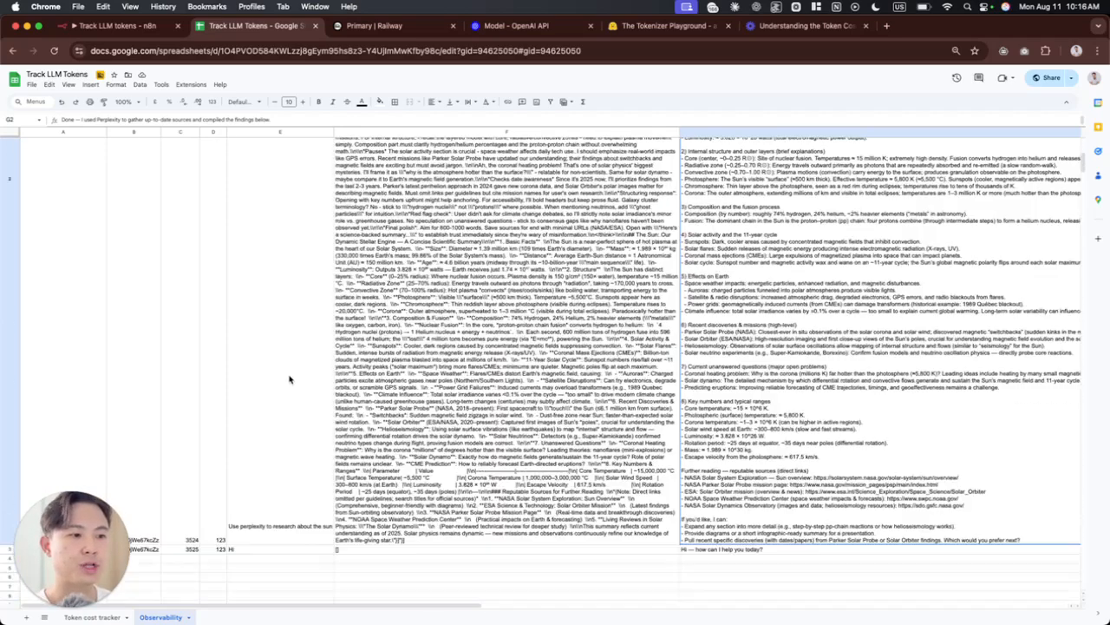
pyautogui.click(282, 386)
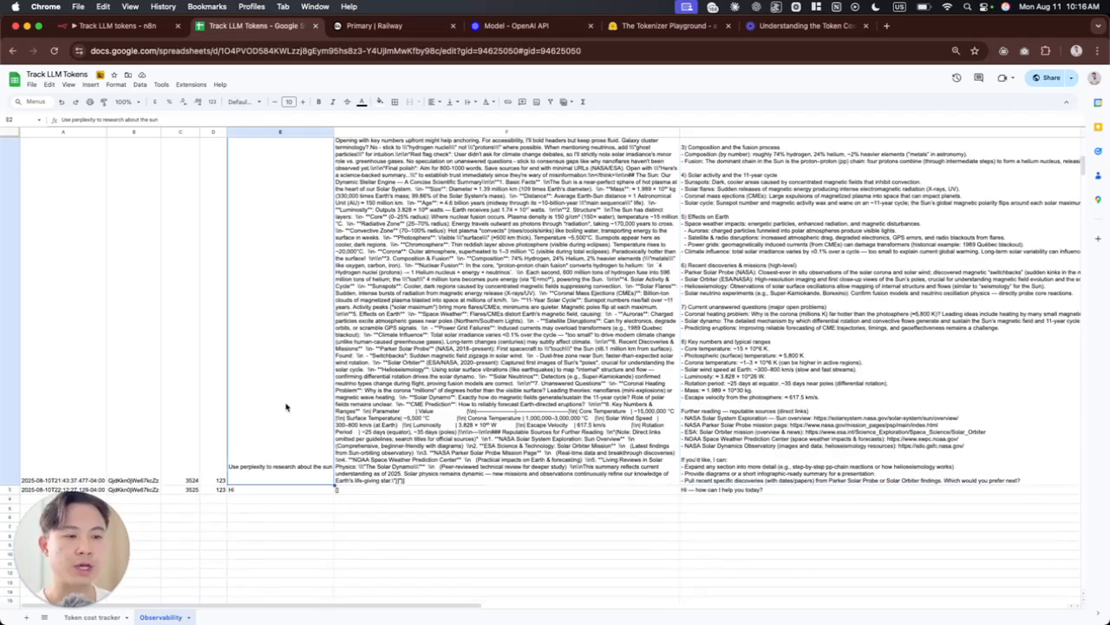
pyautogui.doubleClick(272, 471)
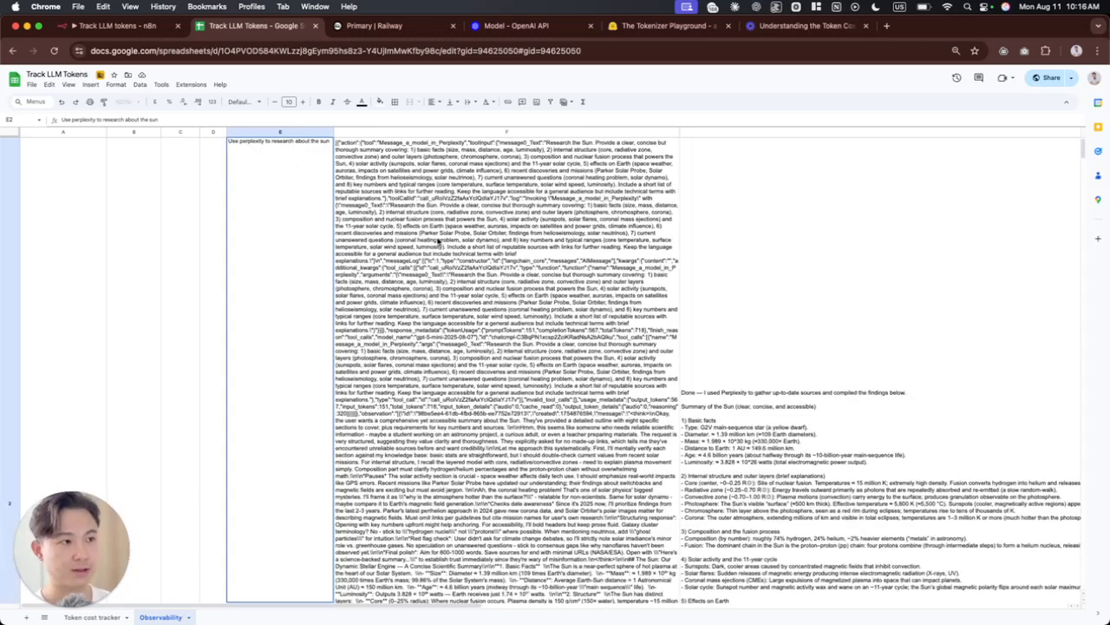
pyautogui.click(443, 273)
pyautogui.scroll(1, 479, 335)
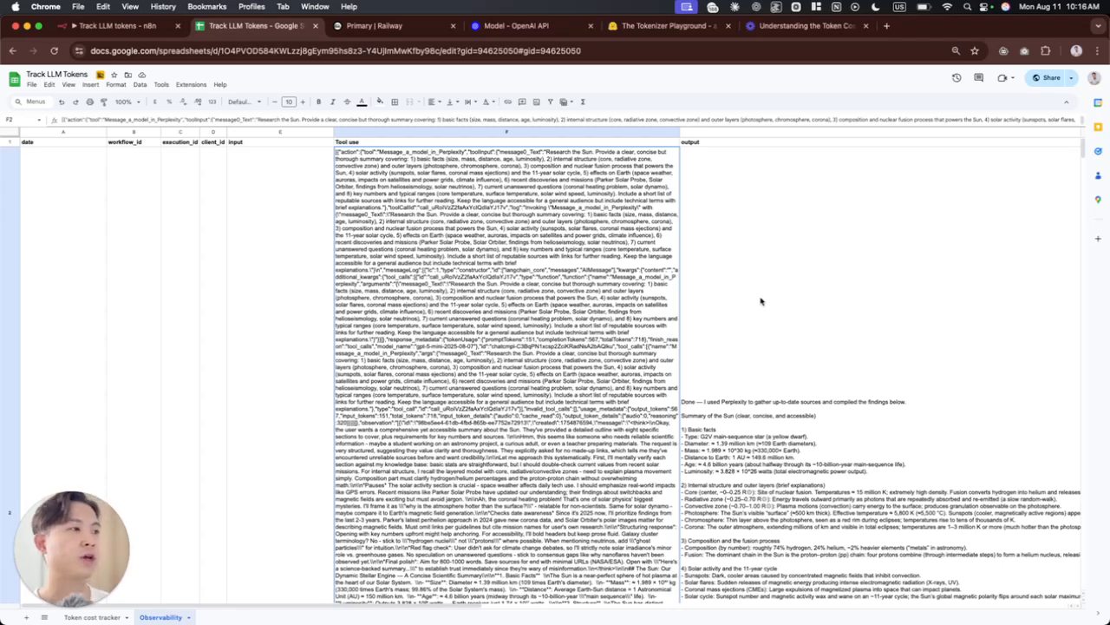
pyautogui.scroll(-4, 781, 334)
pyautogui.click(776, 364)
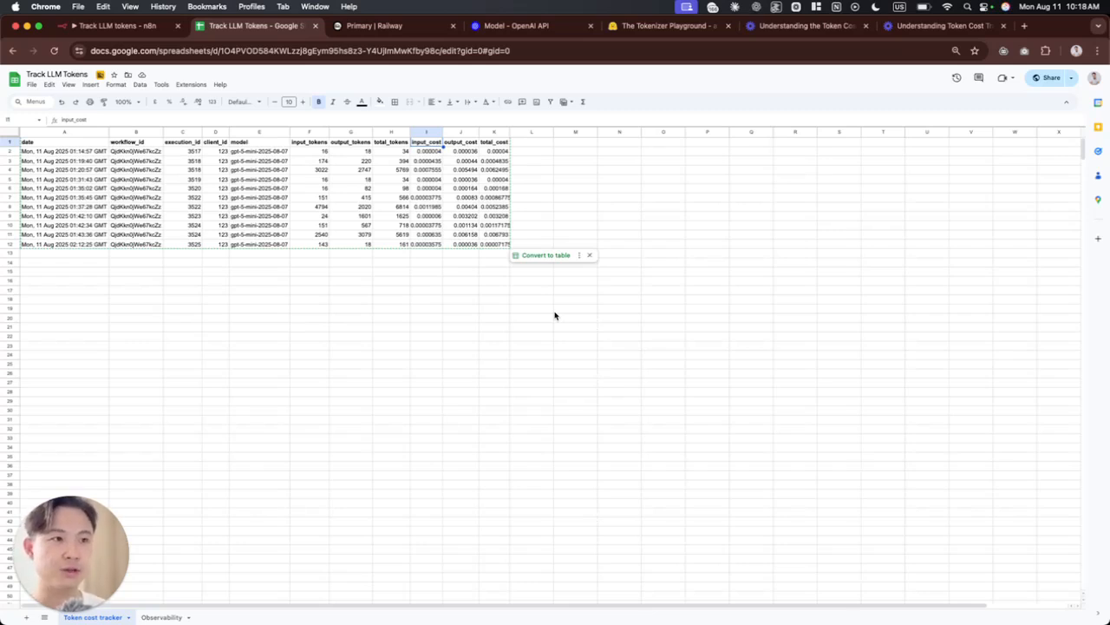
pyautogui.click(310, 284)
pyautogui.click(214, 133)
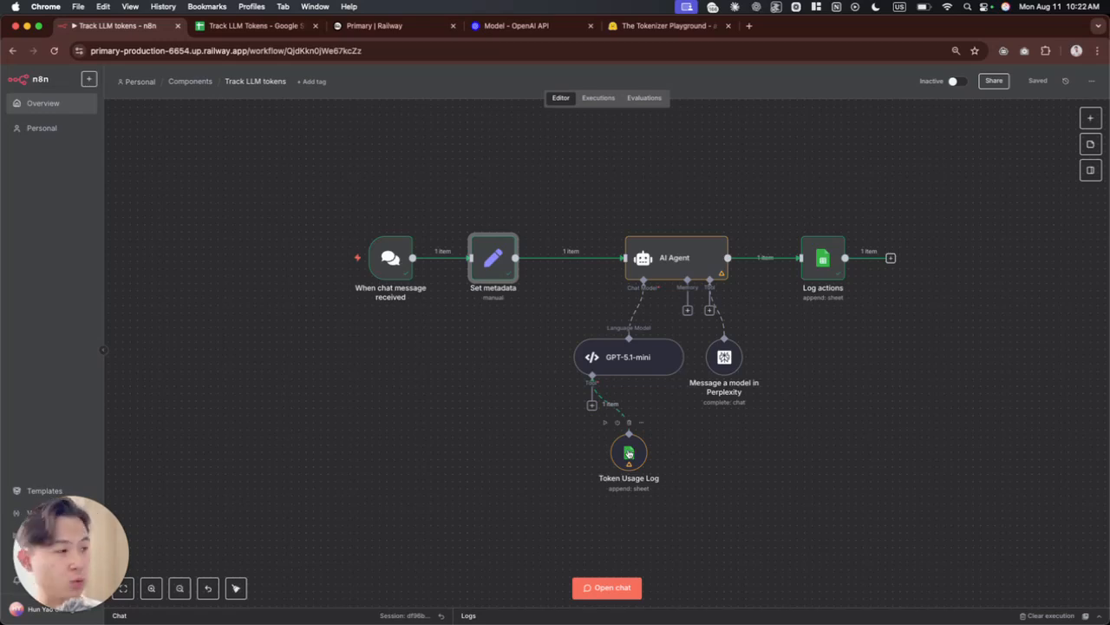
# Step: Inspect the workflow_id, execution_id and client_id fields defined in the Set metadata node of the n8n workflow
pyautogui.click(833, 253)
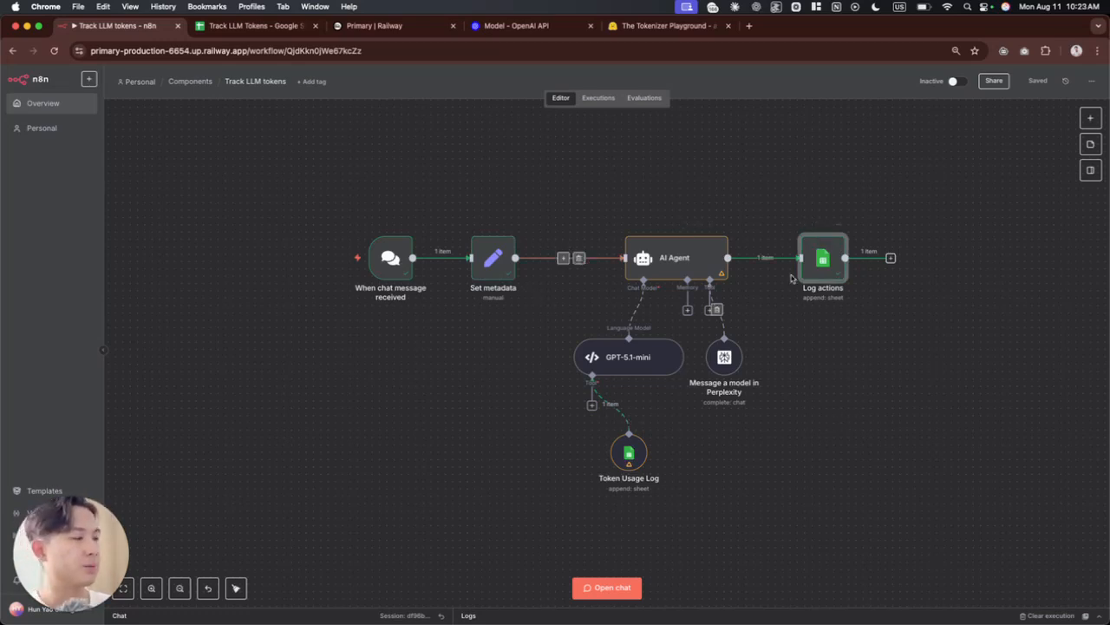
pyautogui.click(539, 326)
pyautogui.moveTo(538, 295); pyautogui.dragTo(444, 210)
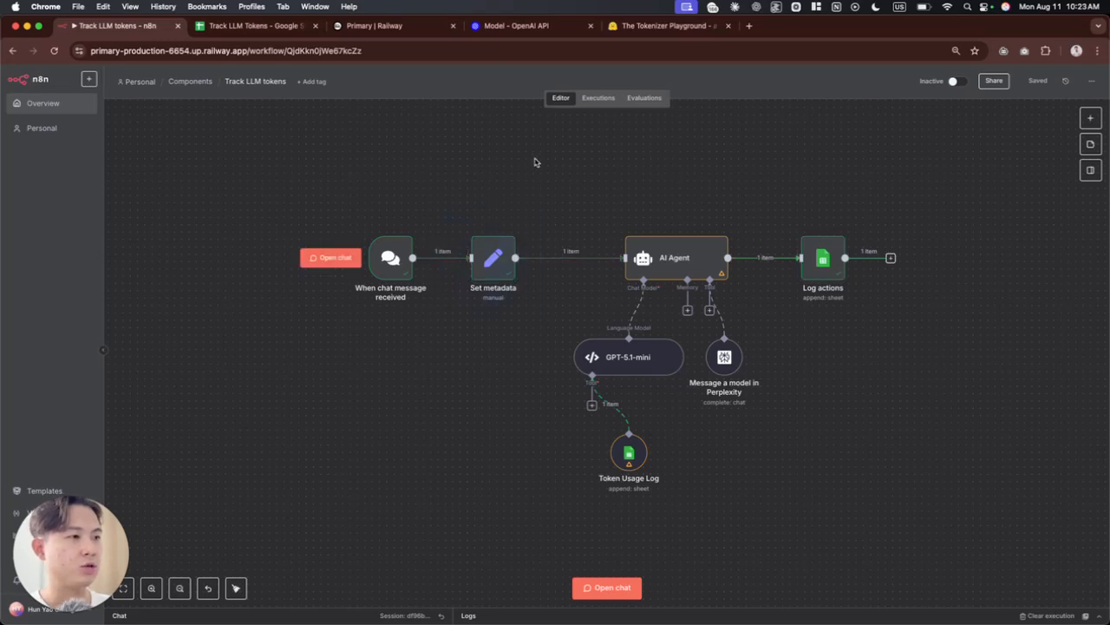
pyautogui.doubleClick(497, 261)
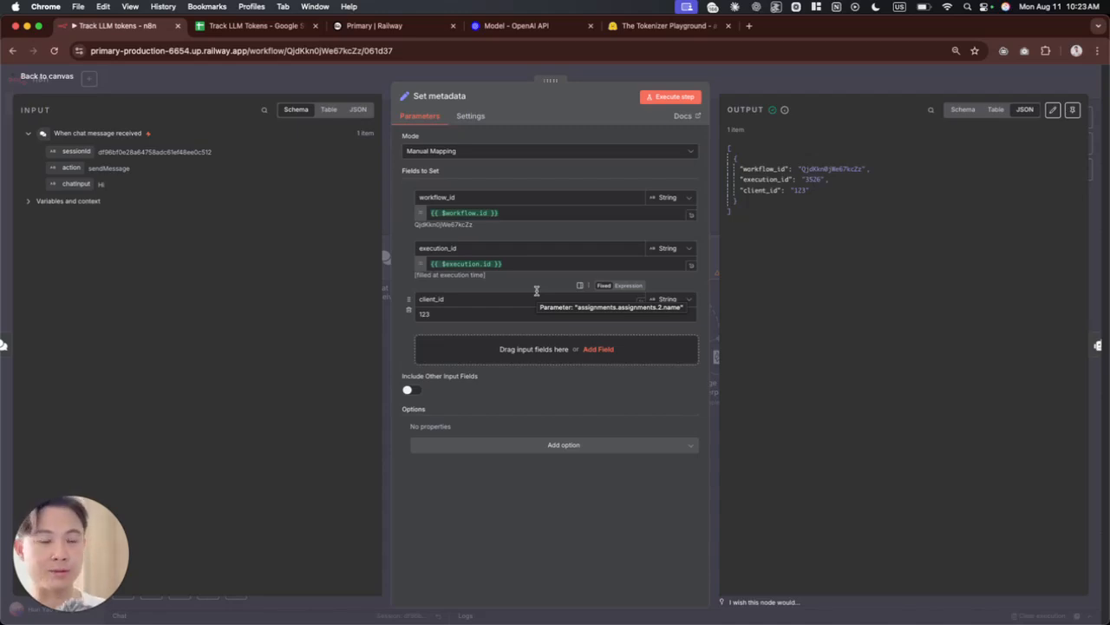
pyautogui.click(815, 76)
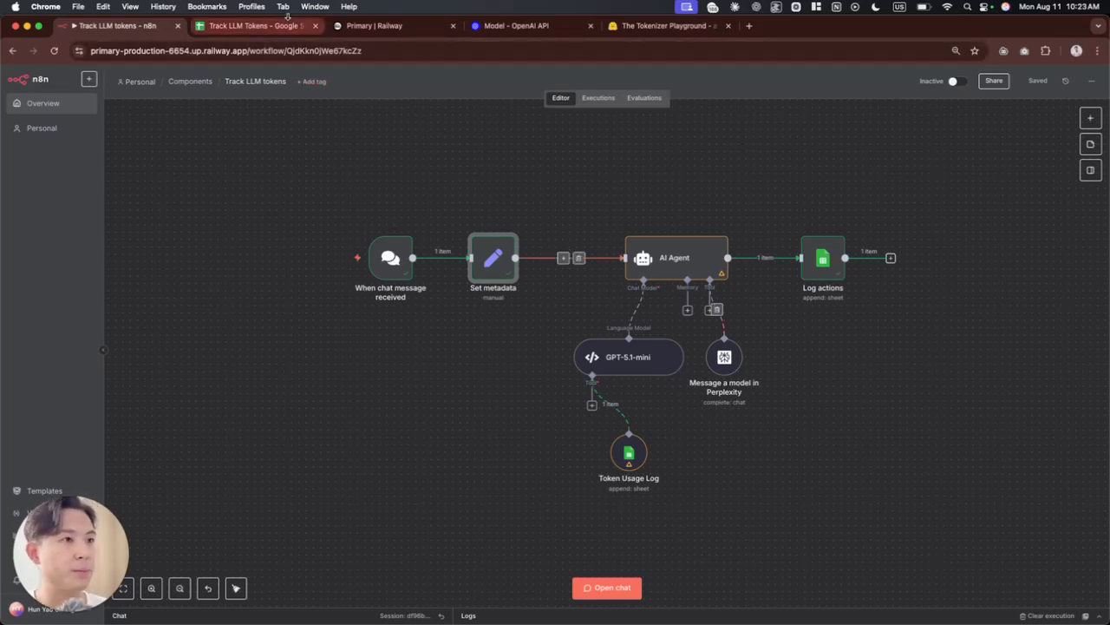
# Step: Clear the logged entry in row 2 of the Token cost tracker sheet in Google Sheets
pyautogui.click(251, 25)
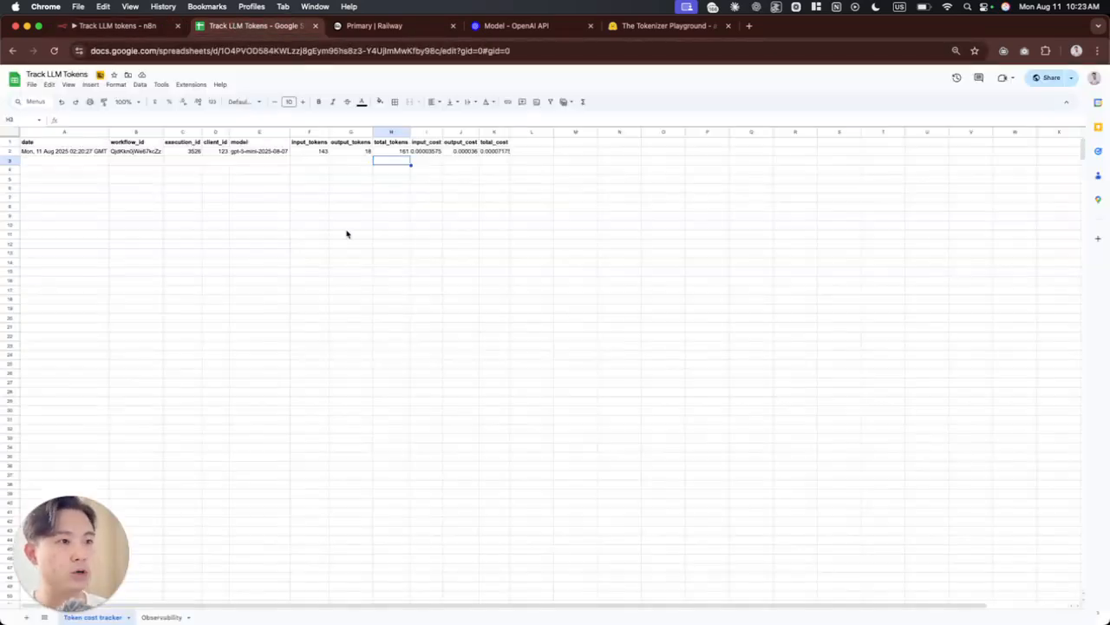
pyautogui.click(9, 152)
pyautogui.press('Delete')
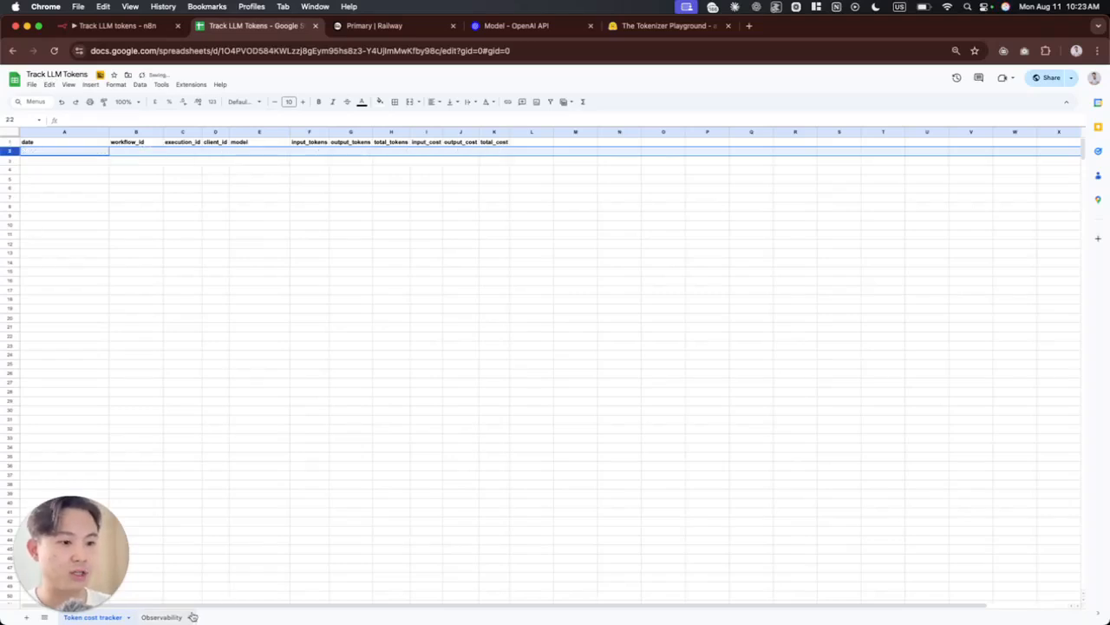
# Step: Clear the logged entry in row 2 of the Observability sheet
pyautogui.click(162, 616)
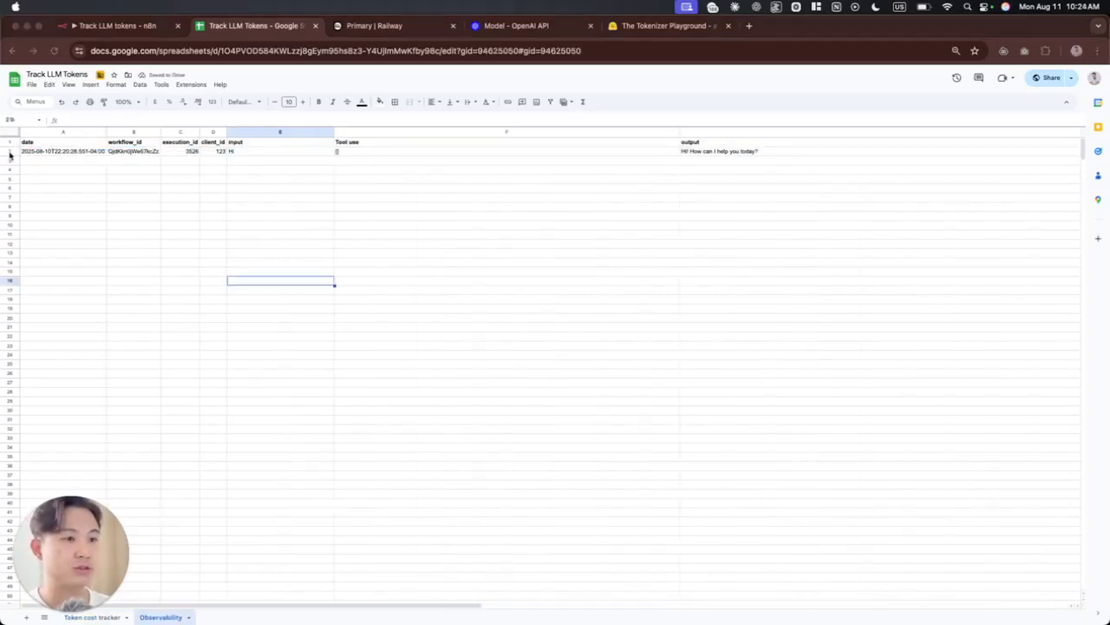
pyautogui.click(224, 151)
pyautogui.hotkey('shift', 'space')
pyautogui.press('Delete')
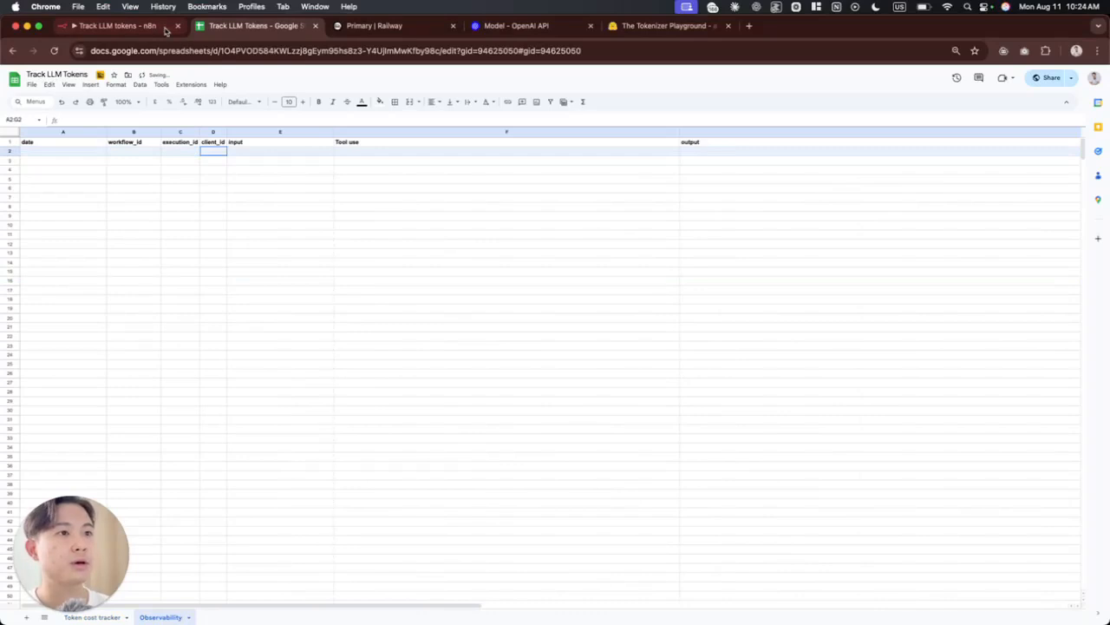
# Step: Return to the n8n workflow, open its chat and send the message "Hi" to run it
pyautogui.click(117, 26)
pyautogui.click(608, 587)
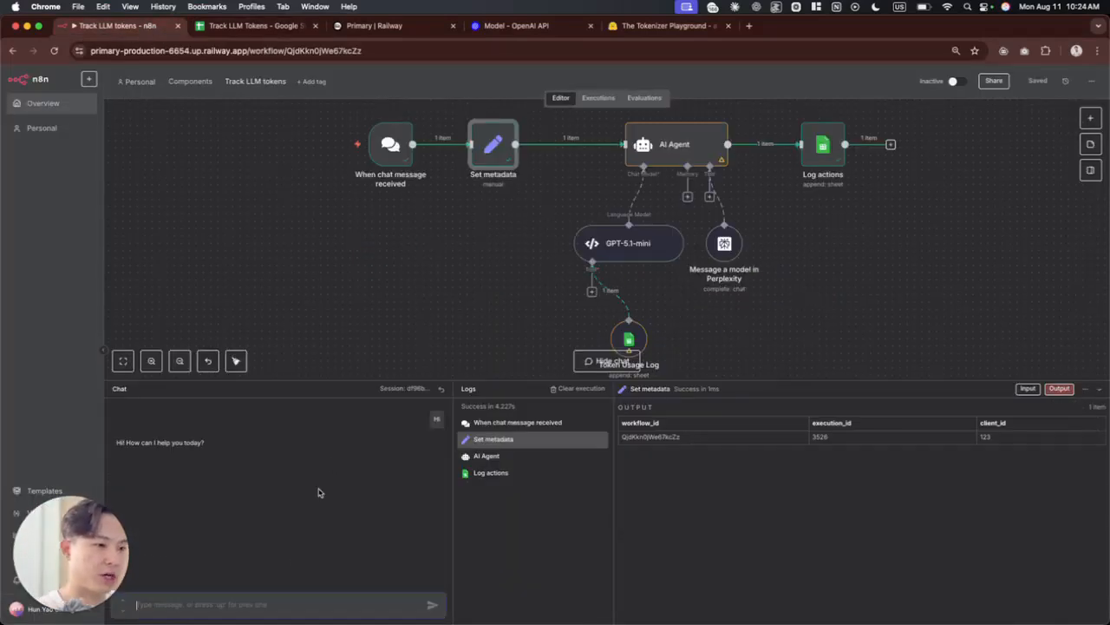
pyautogui.click(269, 609)
pyautogui.write('Hi')
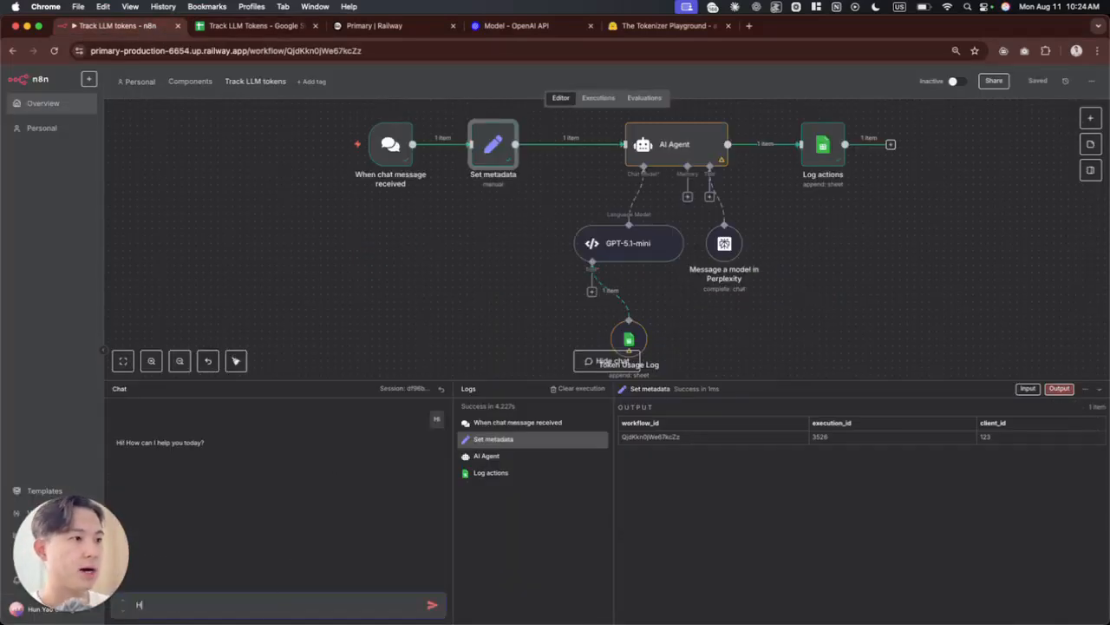
pyautogui.press('Return')
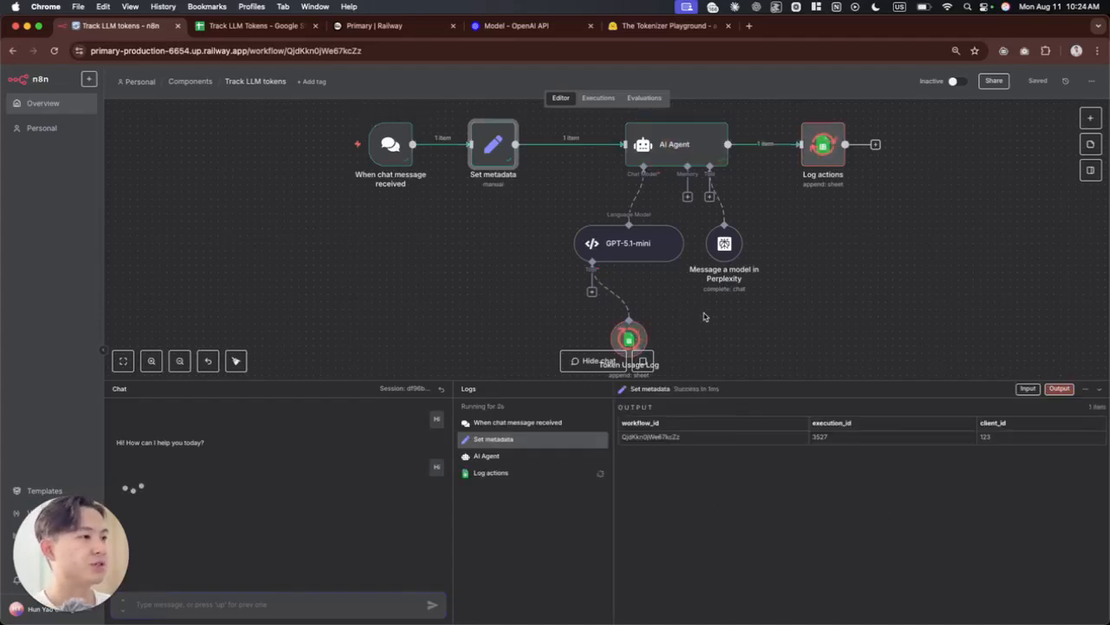
# Step: Check the executed workflow and the Tool use cell of the new row in the Observability sheet
pyautogui.scroll(-1, 704, 314)
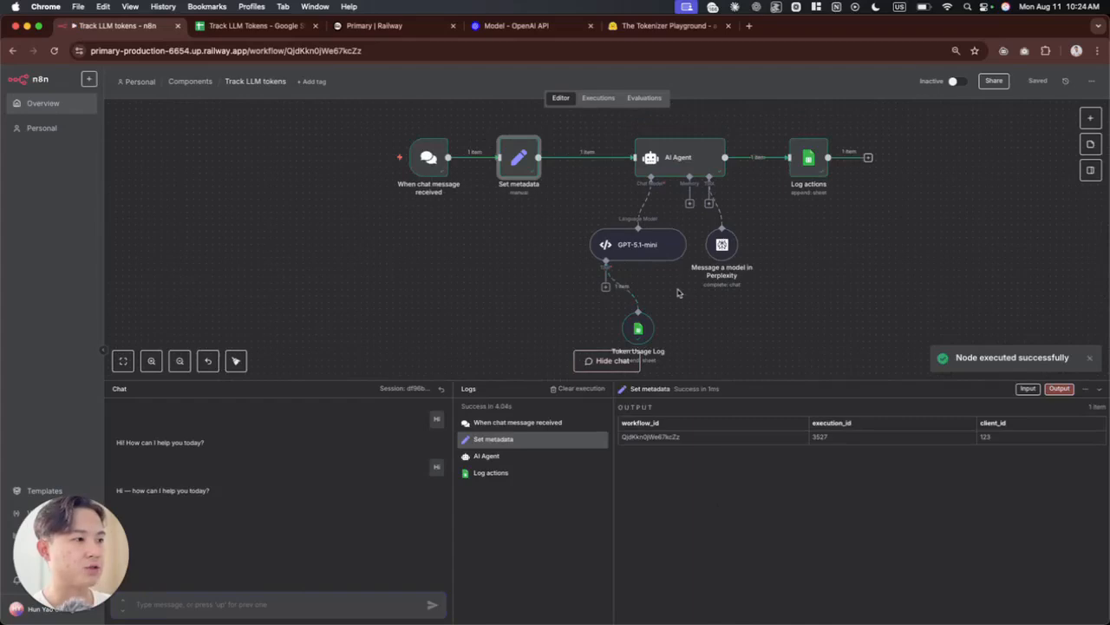
pyautogui.scroll(-1, 661, 347)
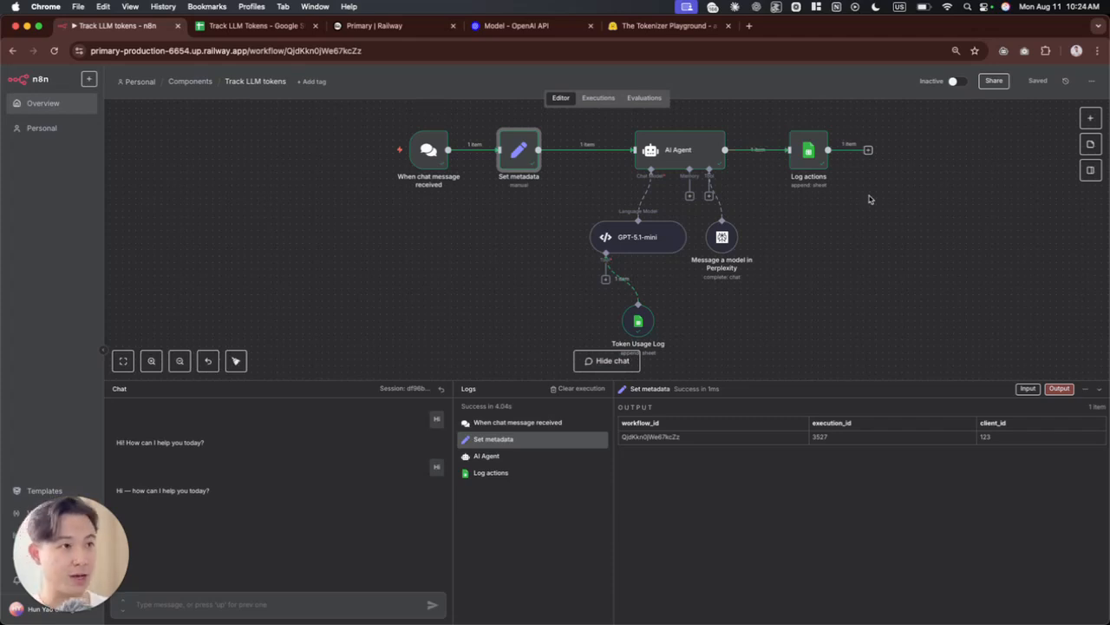
pyautogui.hotkey('ctrl', 'Tab')
pyautogui.click(360, 154)
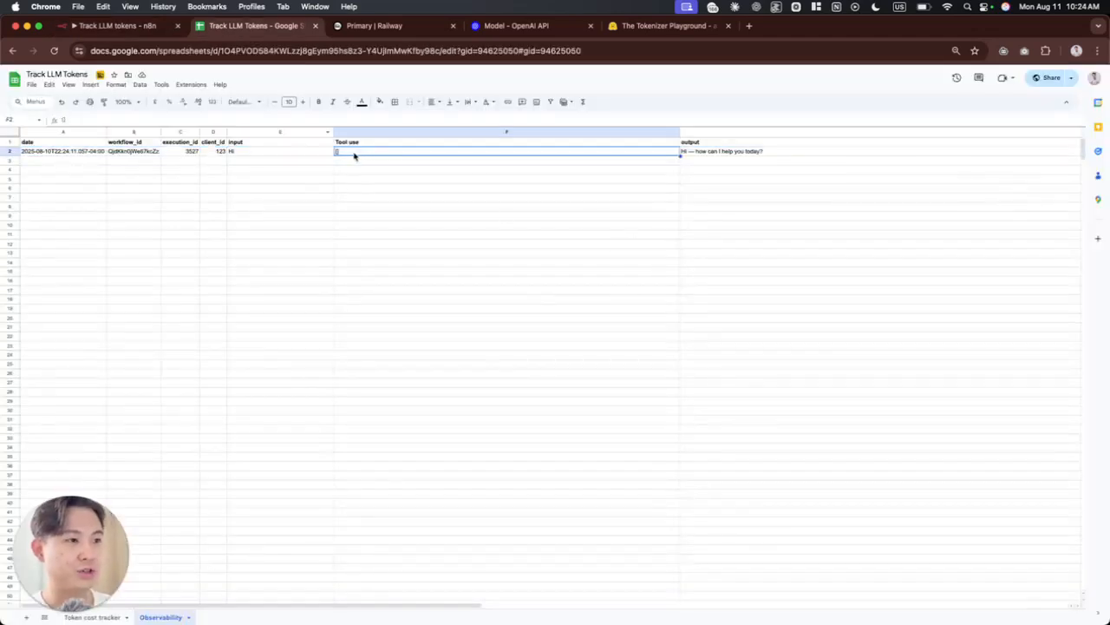
pyautogui.hotkey('ctrl', 'shift', 'Tab')
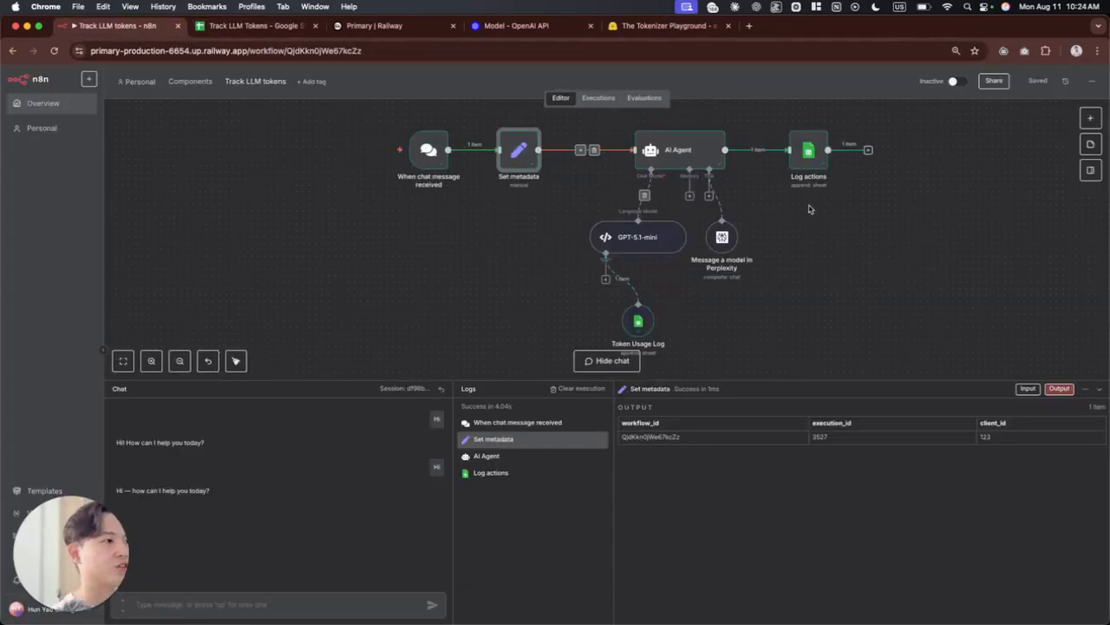
# Step: Add an If node to the Track LLM tokens workflow
pyautogui.click(794, 344)
pyautogui.press('Tab')
pyautogui.write('if')
pyautogui.press('Return')
# Step: Review the AI Agent node and the Google Sheets column mapping in the Log actions node
pyautogui.doubleClick(707, 258)
pyautogui.press('Escape')
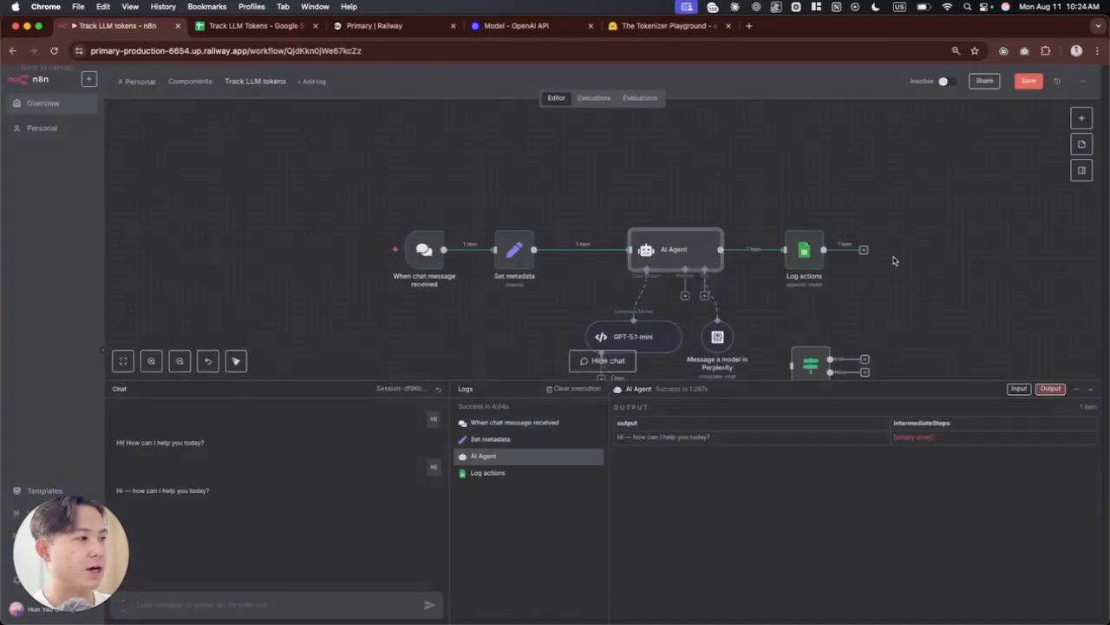
pyautogui.doubleClick(810, 253)
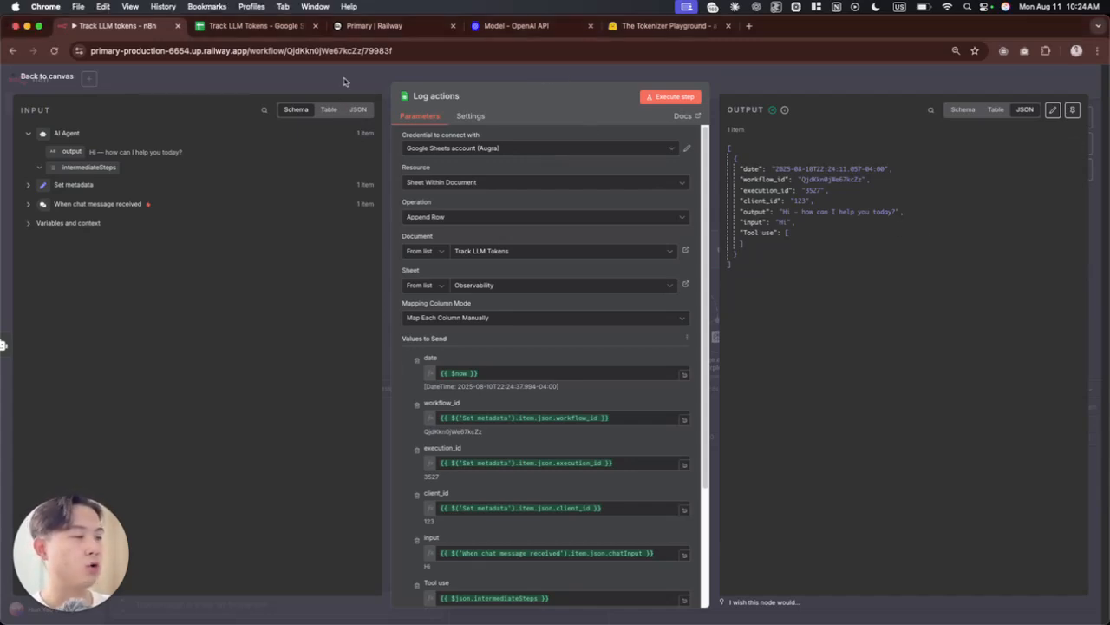
pyautogui.click(347, 83)
pyautogui.scroll(-2, 856, 285)
pyautogui.scroll(3, 830, 302)
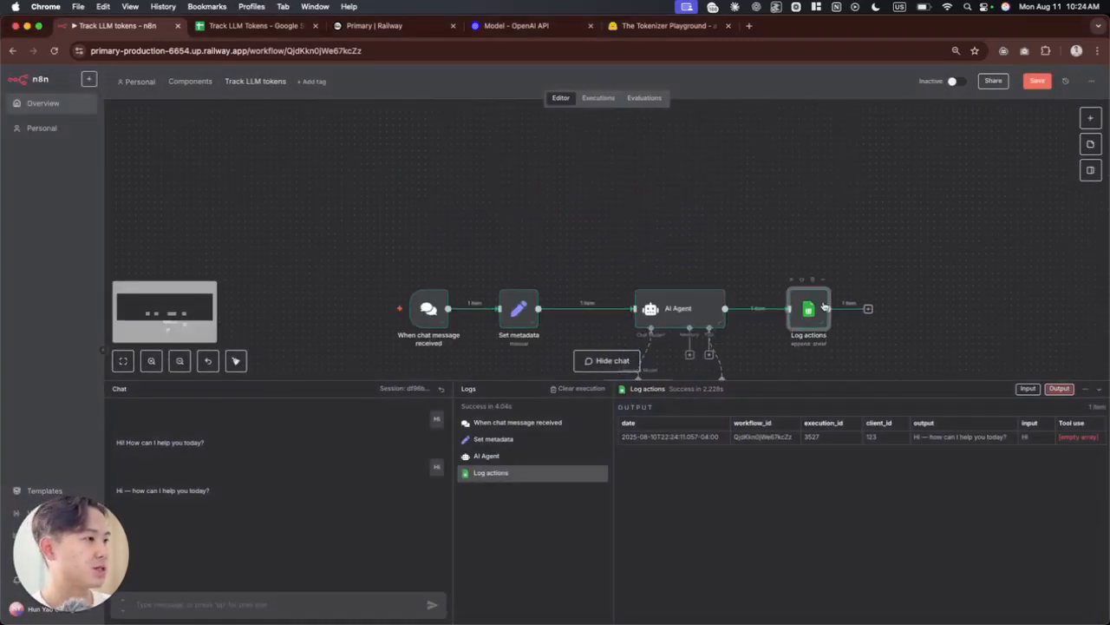
# Step: Remove the connection between AI Agent and Log actions, and rearrange the nodes so the If node sits between them
pyautogui.scroll(-3, 842, 318)
pyautogui.scroll(-2, 837, 304)
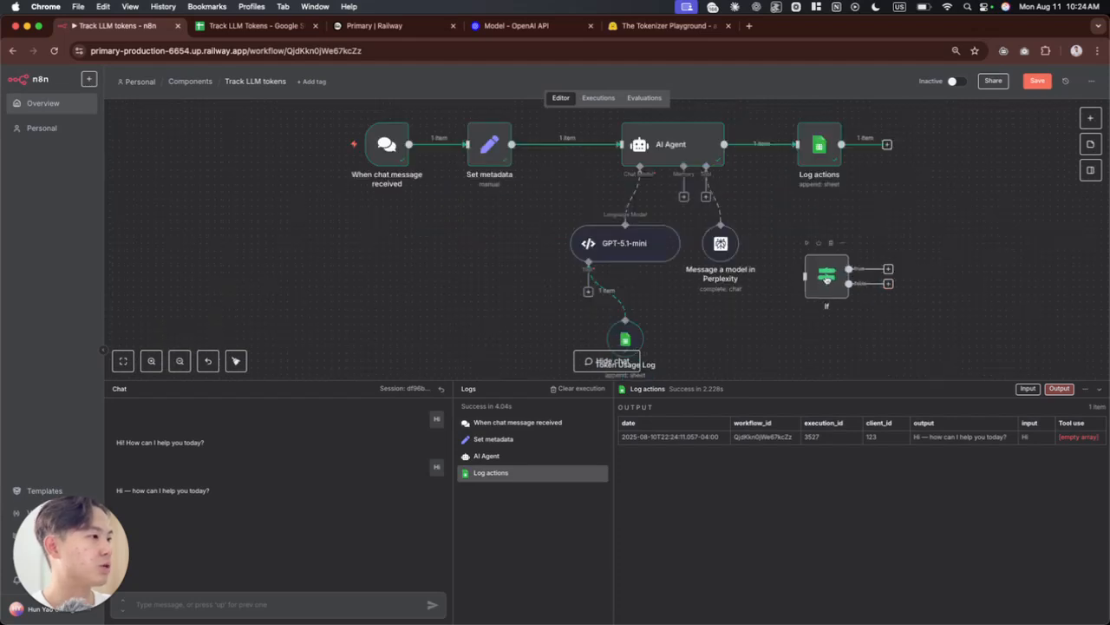
pyautogui.moveTo(826, 277); pyautogui.dragTo(761, 226)
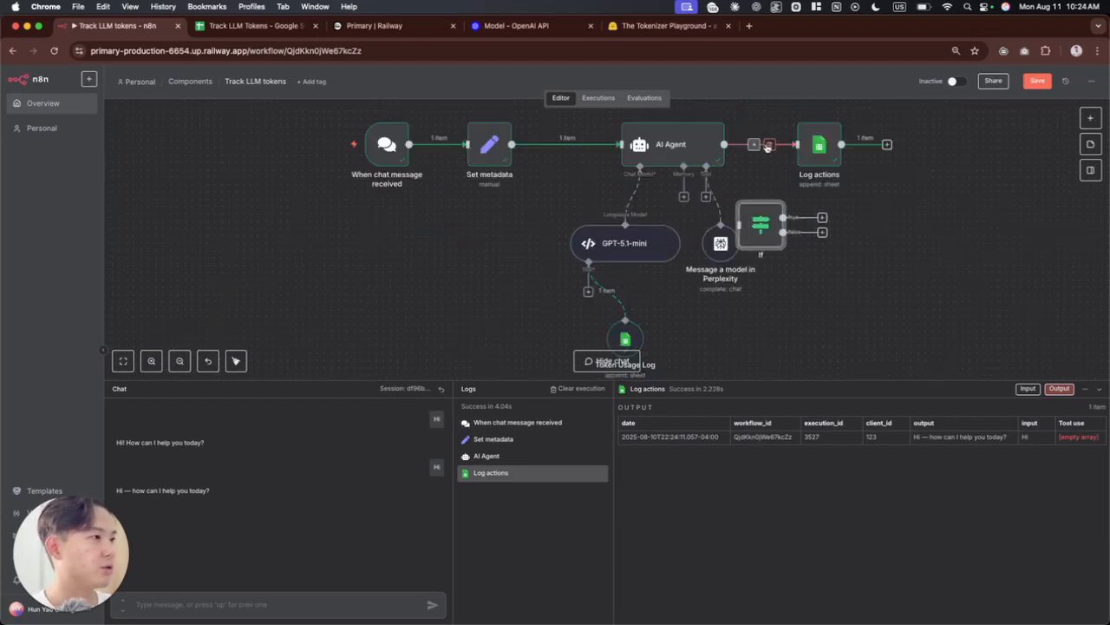
pyautogui.scroll(-3, 558, 250)
pyautogui.scroll(-2, 559, 249)
pyautogui.moveTo(433, 148); pyautogui.dragTo(660, 324)
pyautogui.moveTo(613, 202); pyautogui.dragTo(537, 195)
pyautogui.moveTo(661, 237); pyautogui.dragTo(630, 198)
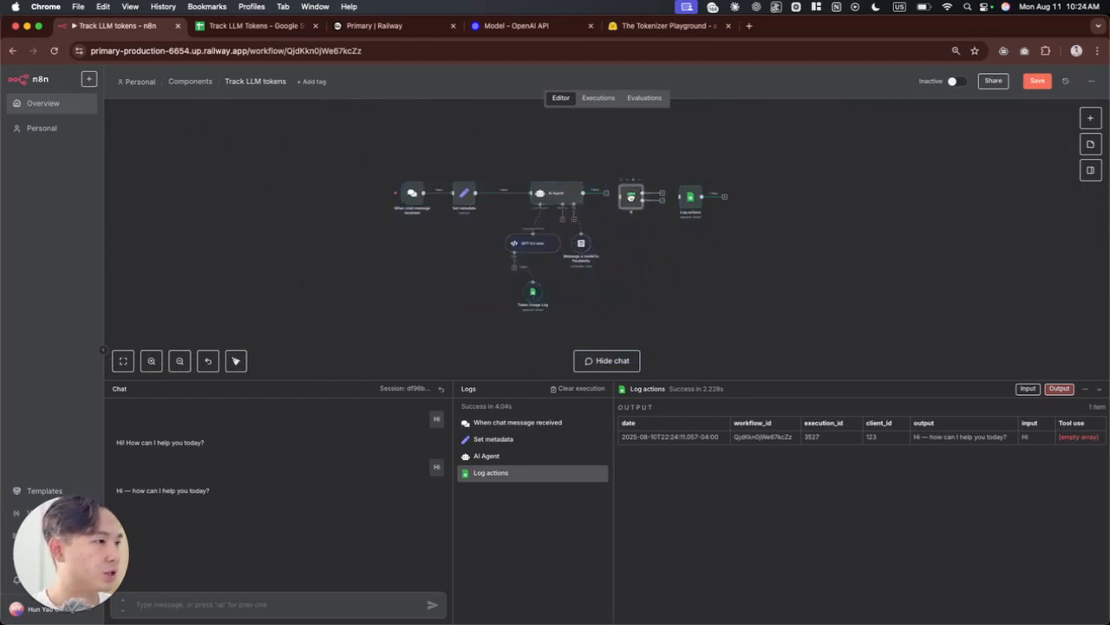
# Step: Set the If node's condition to check that the AI Agent's intermediateSteps array is empty
pyautogui.doubleClick(632, 196)
pyautogui.moveTo(89, 166); pyautogui.dragTo(452, 159)
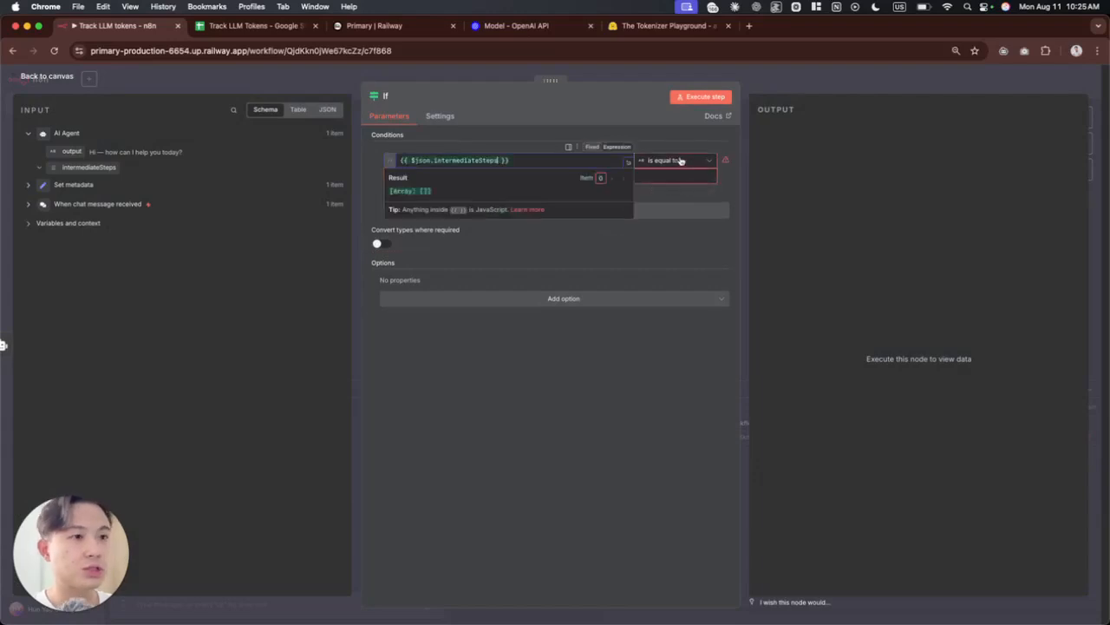
pyautogui.click(264, 271)
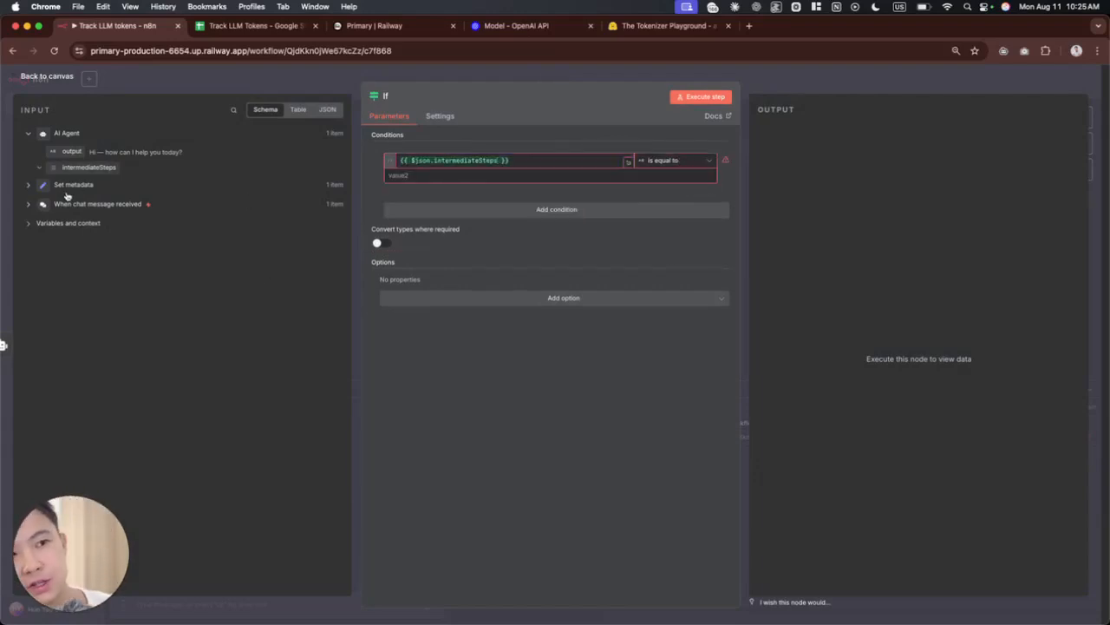
pyautogui.click(673, 160)
pyautogui.moveTo(675, 237)
pyautogui.moveTo(668, 266)
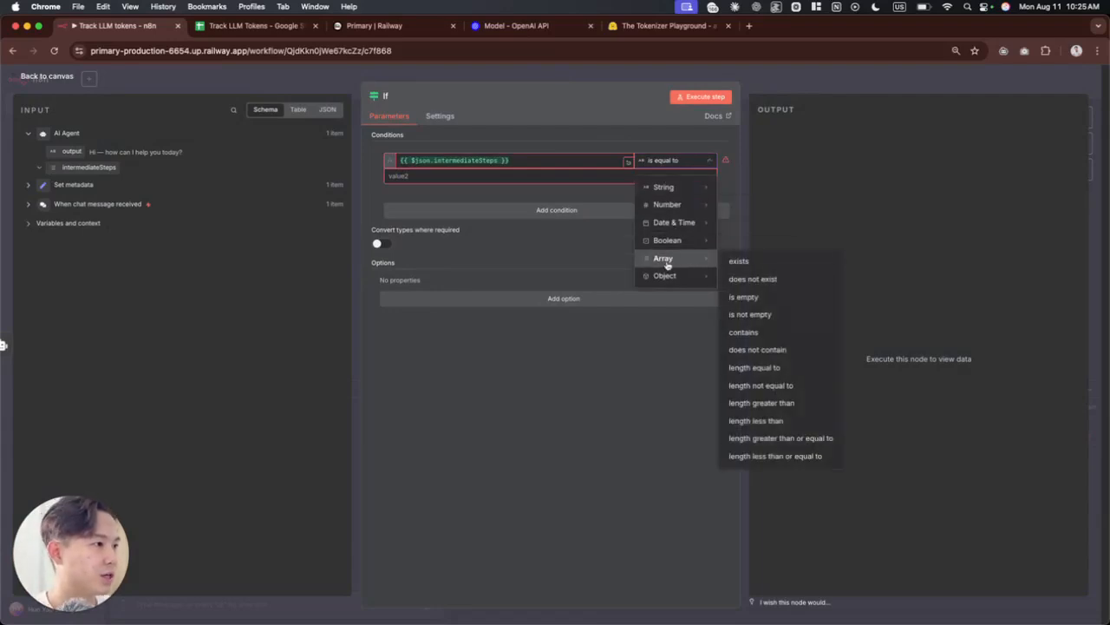
pyautogui.click(745, 296)
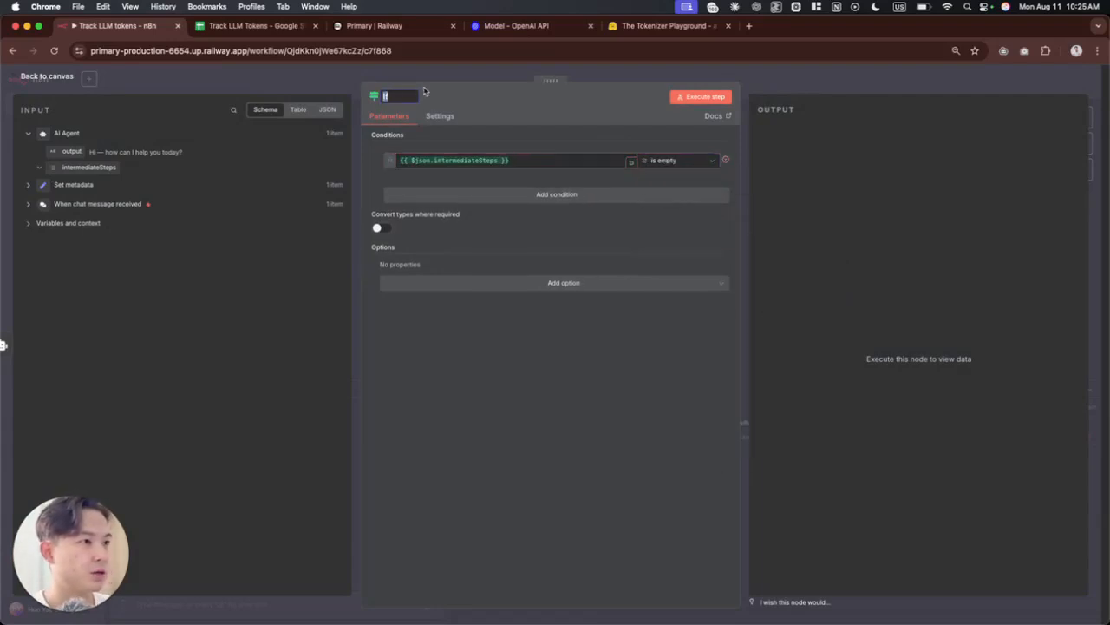
# Step: Rename the If node as "If no action used" and return to the canvas
pyautogui.write('ction')
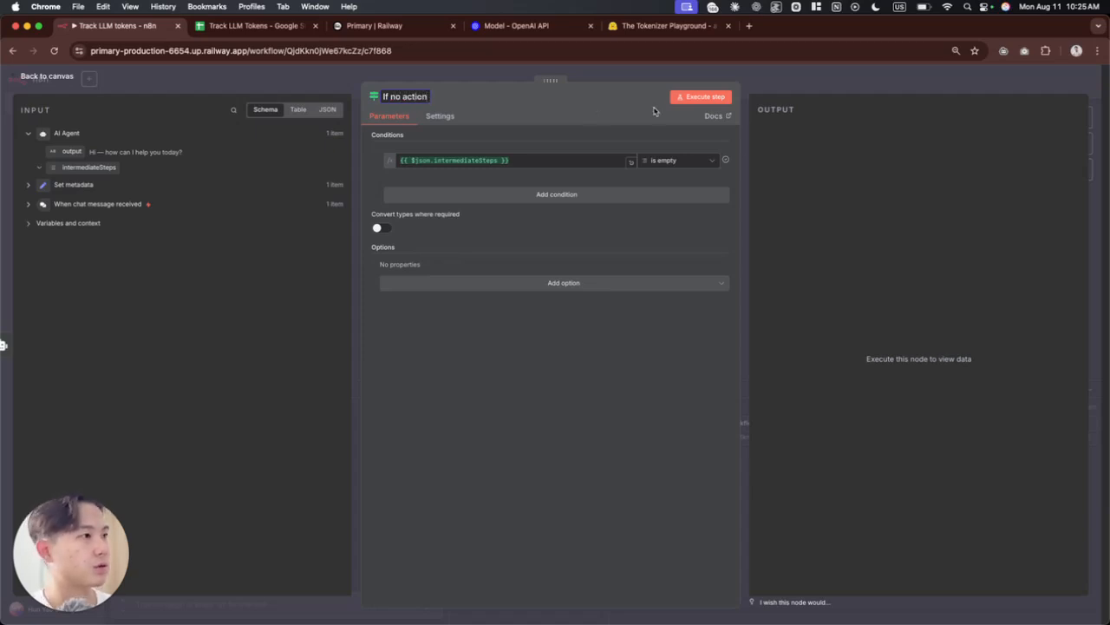
pyautogui.write(' used')
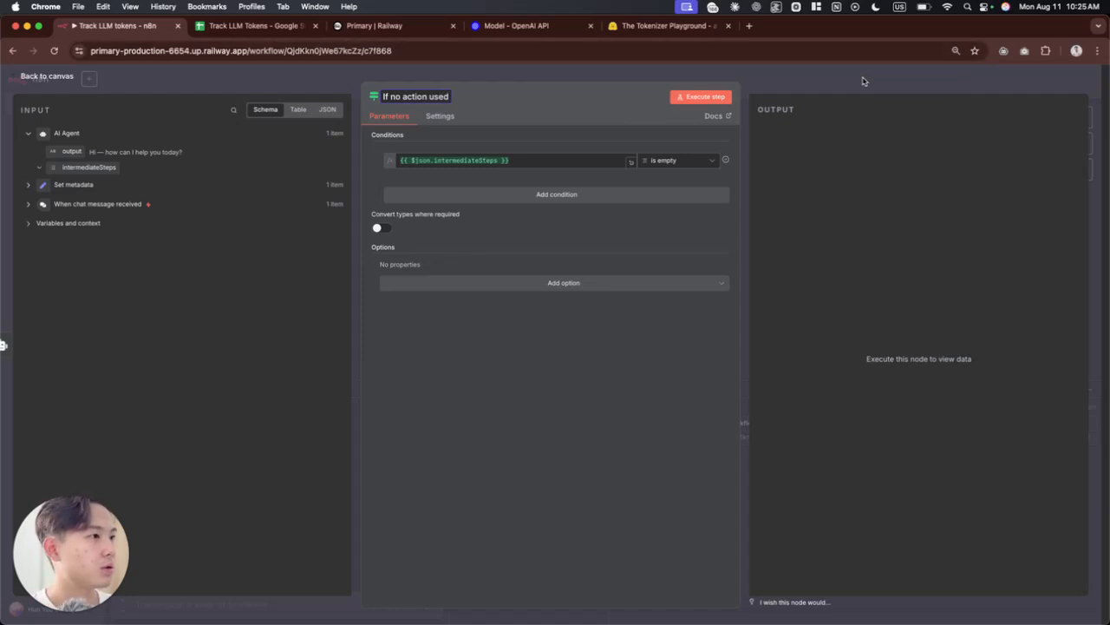
pyautogui.click(860, 83)
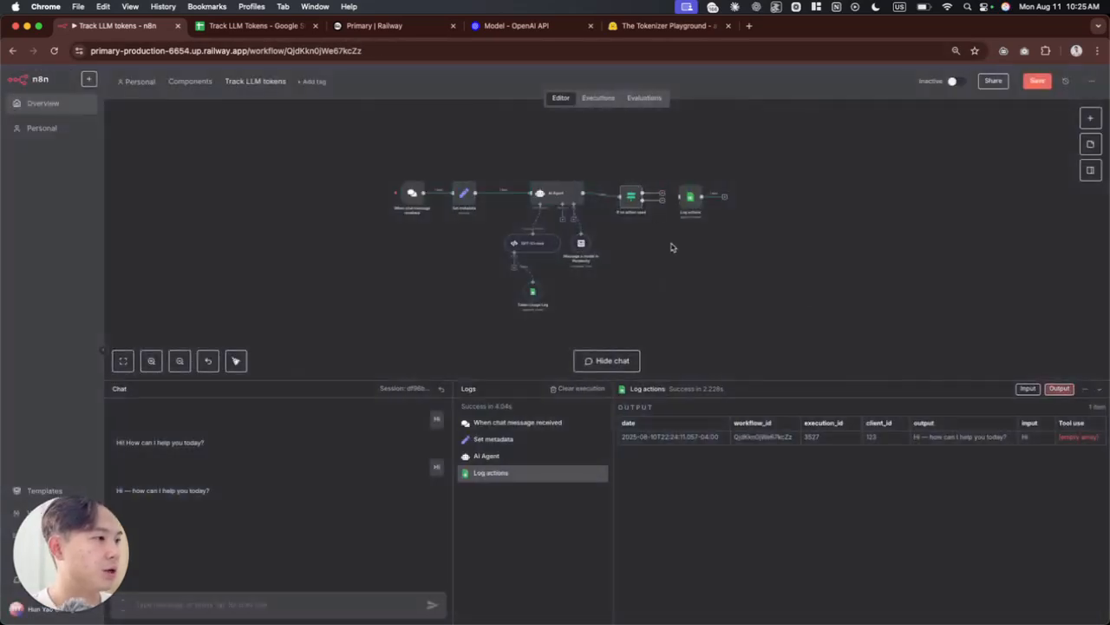
# Step: Align the If no action used node with AI Agent, connect its false output to Log actions, and save the workflow
pyautogui.scroll(5, 668, 246)
pyautogui.scroll(3, 668, 191)
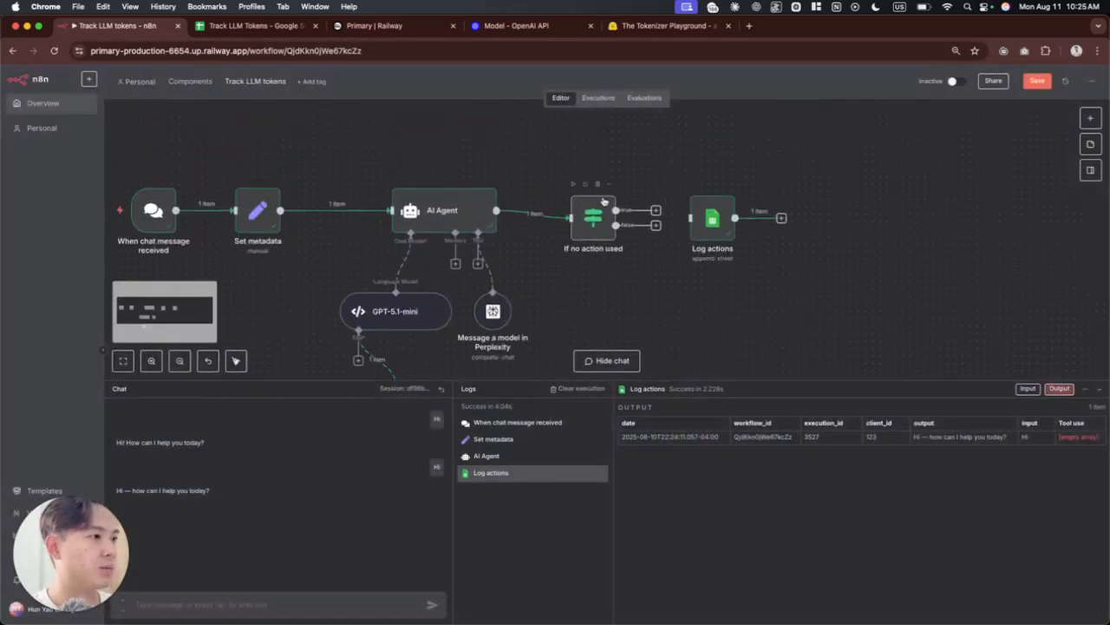
pyautogui.moveTo(586, 226); pyautogui.dragTo(586, 212)
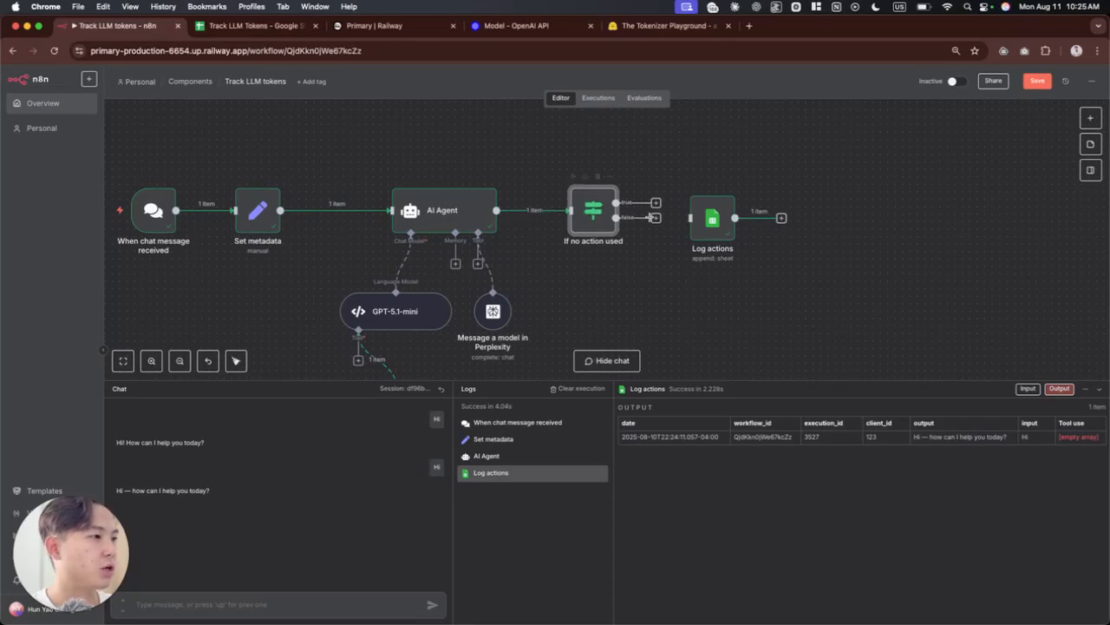
pyautogui.scroll(-4, 775, 286)
pyautogui.press('super+s')
pyautogui.press('1')
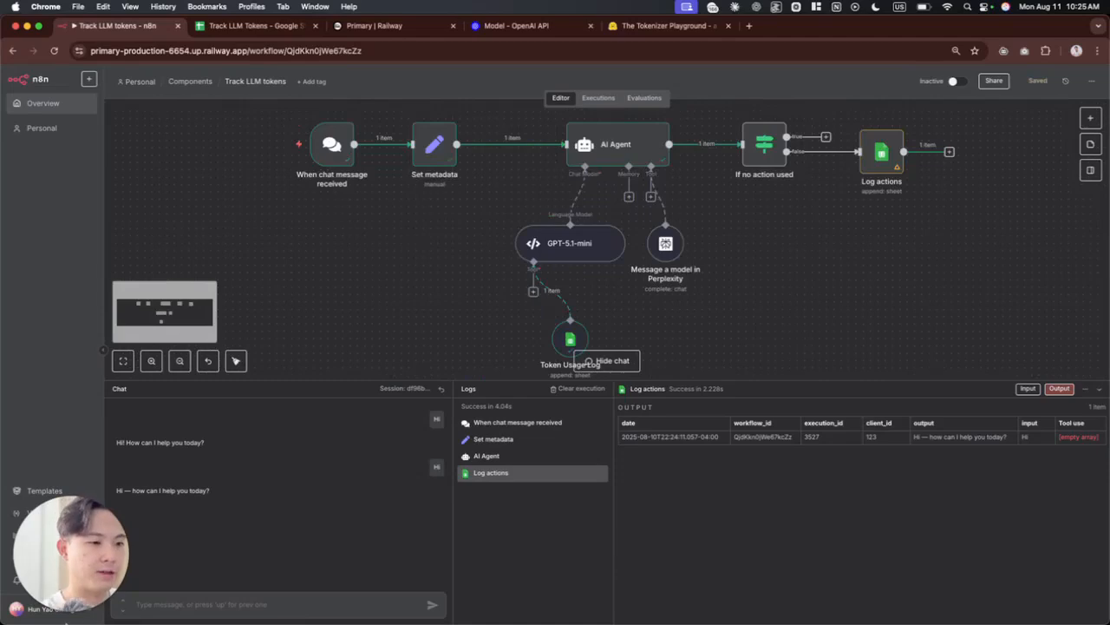
# Step: Clear the logged data in row 2 of the Observability sheet
pyautogui.click(244, 26)
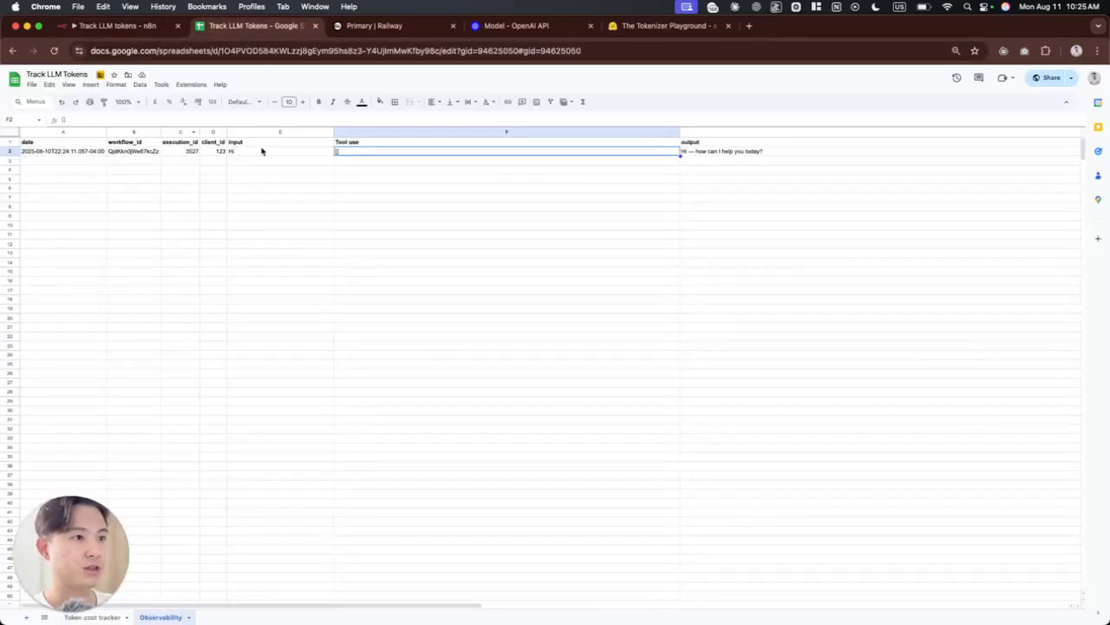
pyautogui.click(275, 153)
pyautogui.hotkey('shift', 'space')
pyautogui.press('Delete')
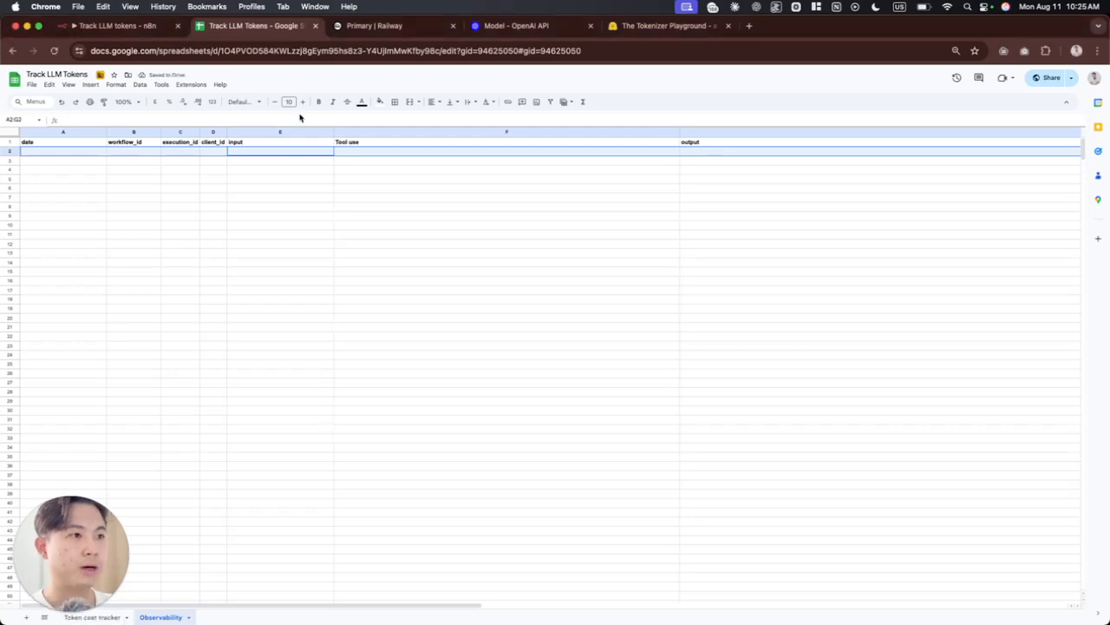
# Step: Run the Track LLM tokens workflow by sending "Hi" in its chat
pyautogui.click(139, 26)
pyautogui.click(248, 604)
pyautogui.write('Hi')
pyautogui.press('Return')
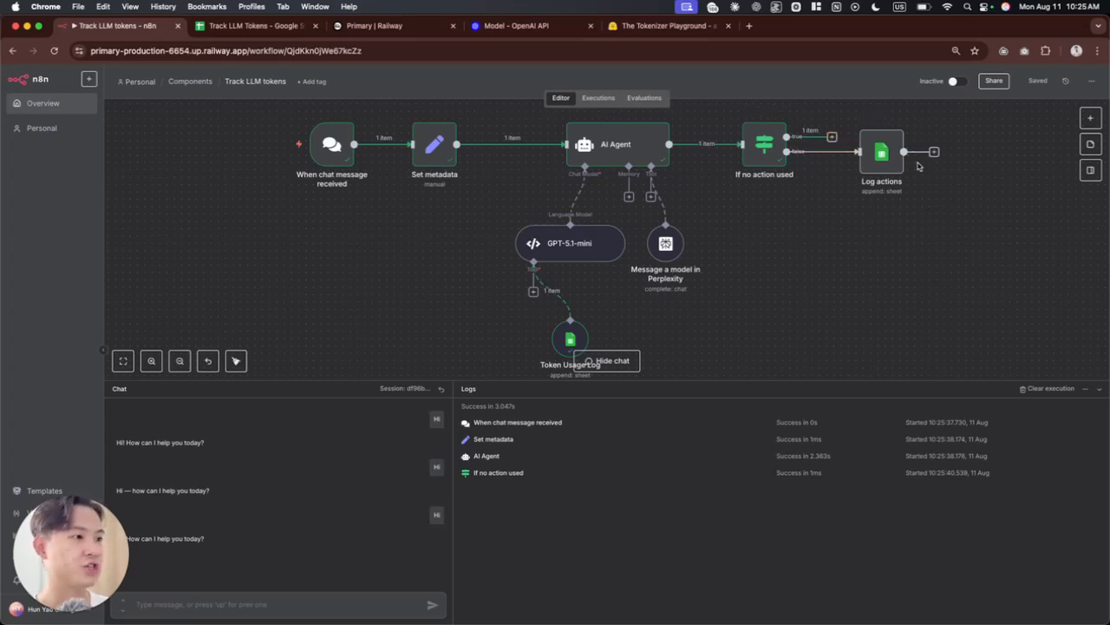
# Step: Reload the Observability sheet and check whether the run logged anything in row 2
pyautogui.hotkey('ctrl', 'Tab')
pyautogui.click(336, 484)
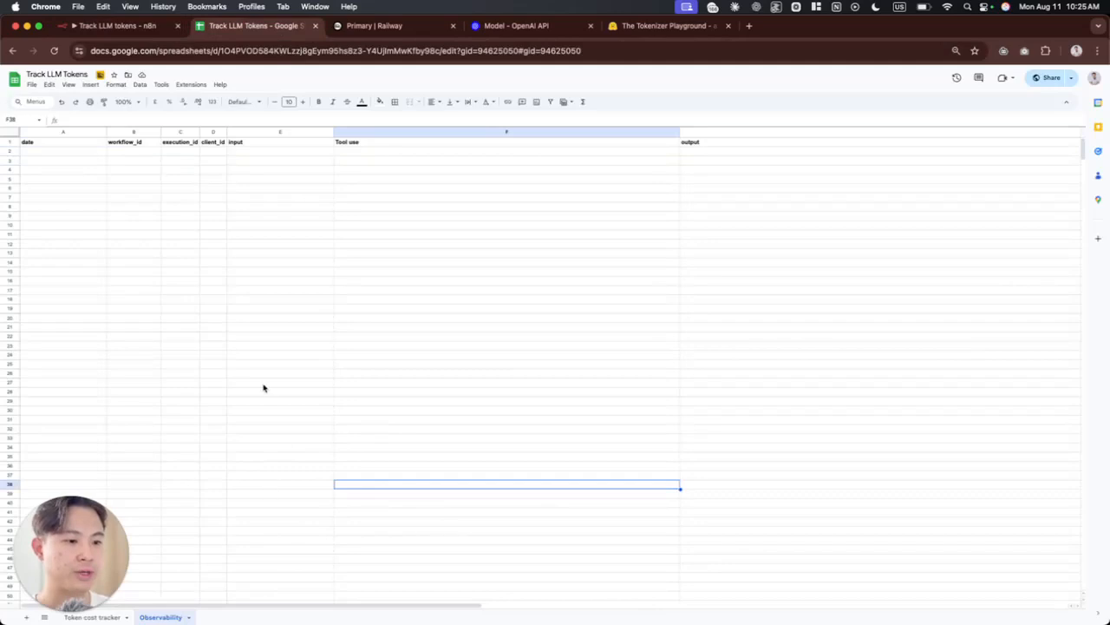
pyautogui.click(218, 204)
pyautogui.press('super+r')
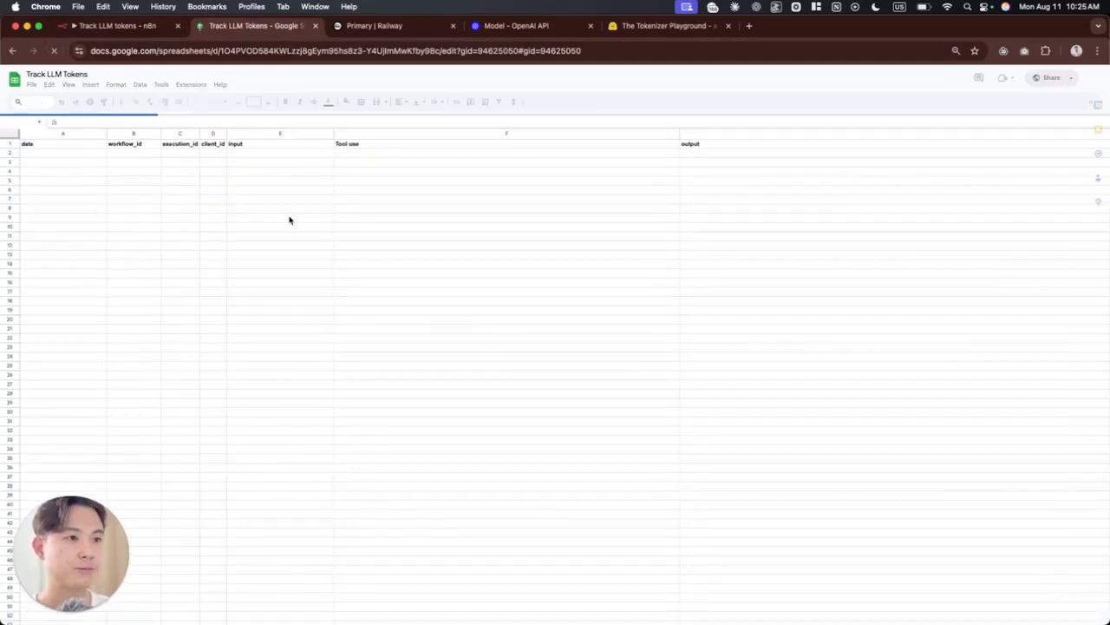
pyautogui.click(11, 152)
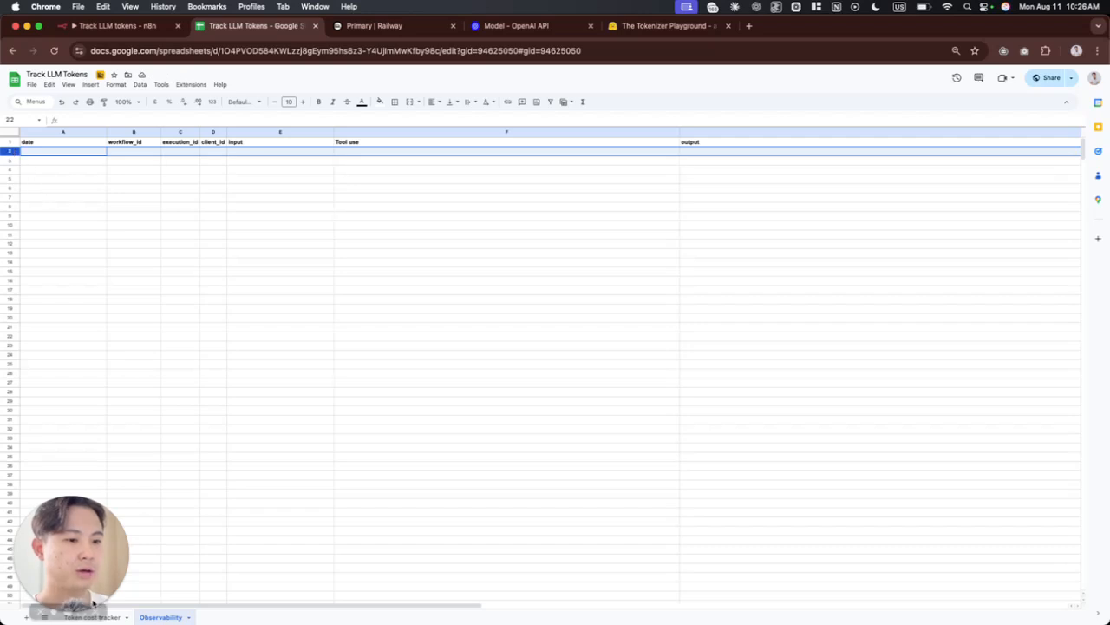
# Step: Compare the two logged runs in the Token cost tracker sheet, checking input tokens, output tokens and total cost
pyautogui.click(91, 617)
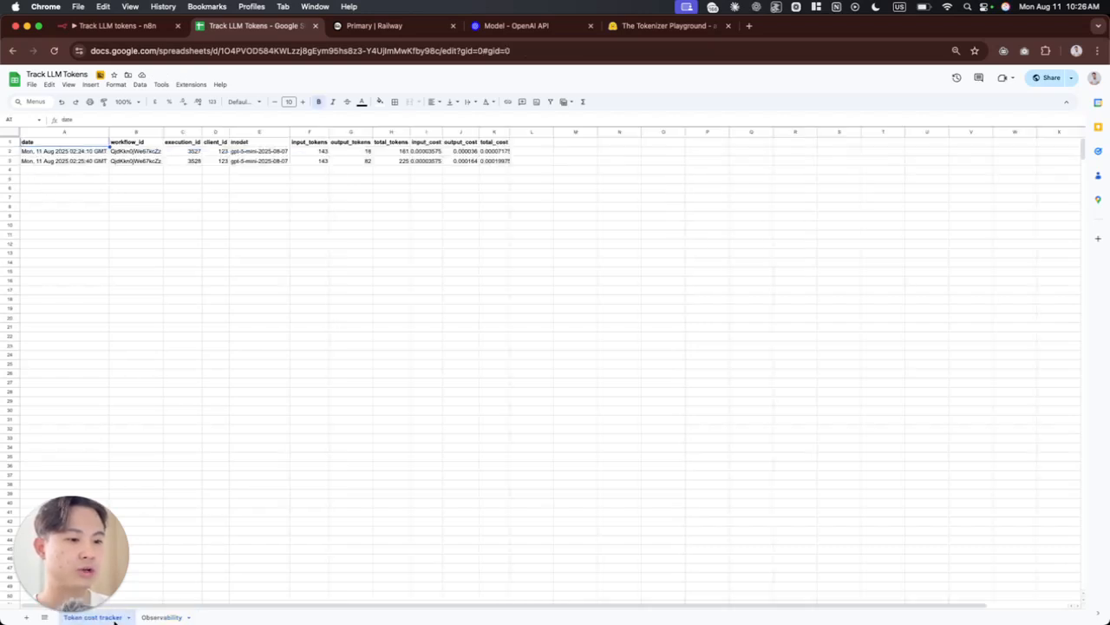
pyautogui.click(241, 171)
pyautogui.click(381, 153)
pyautogui.hotkey('shift', 'space')
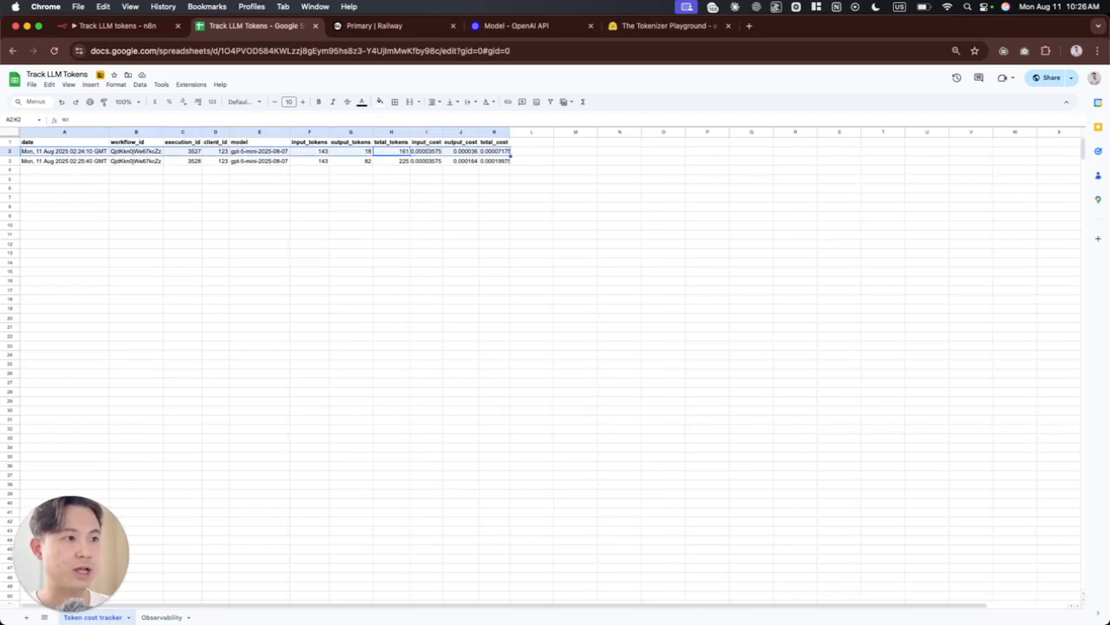
pyautogui.click(312, 161)
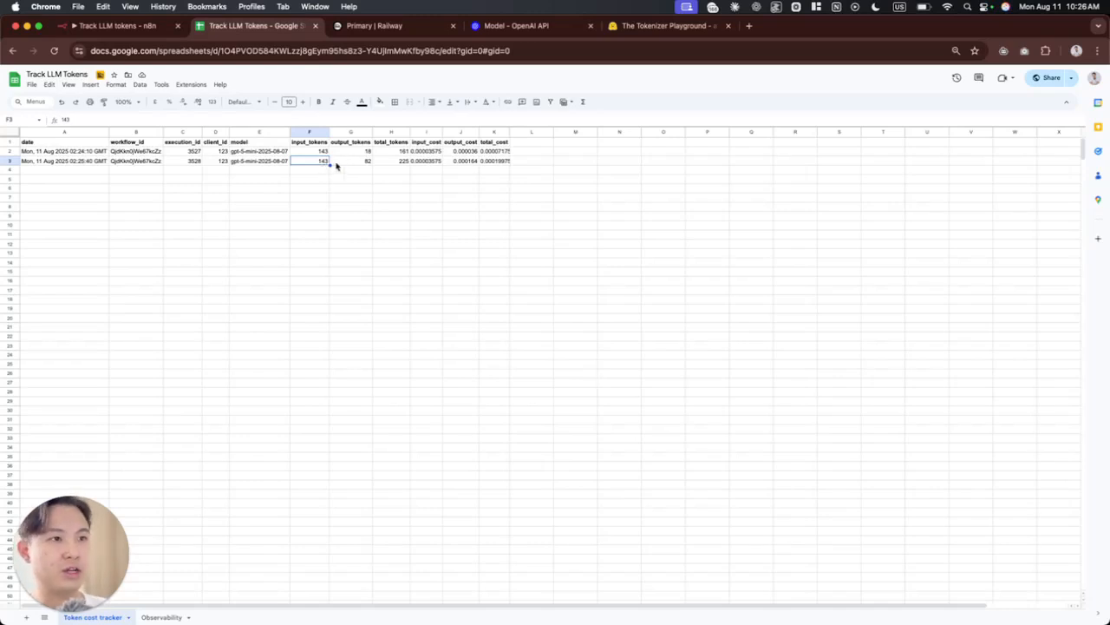
pyautogui.hotkey('ctrl', 'shift', 'Tab')
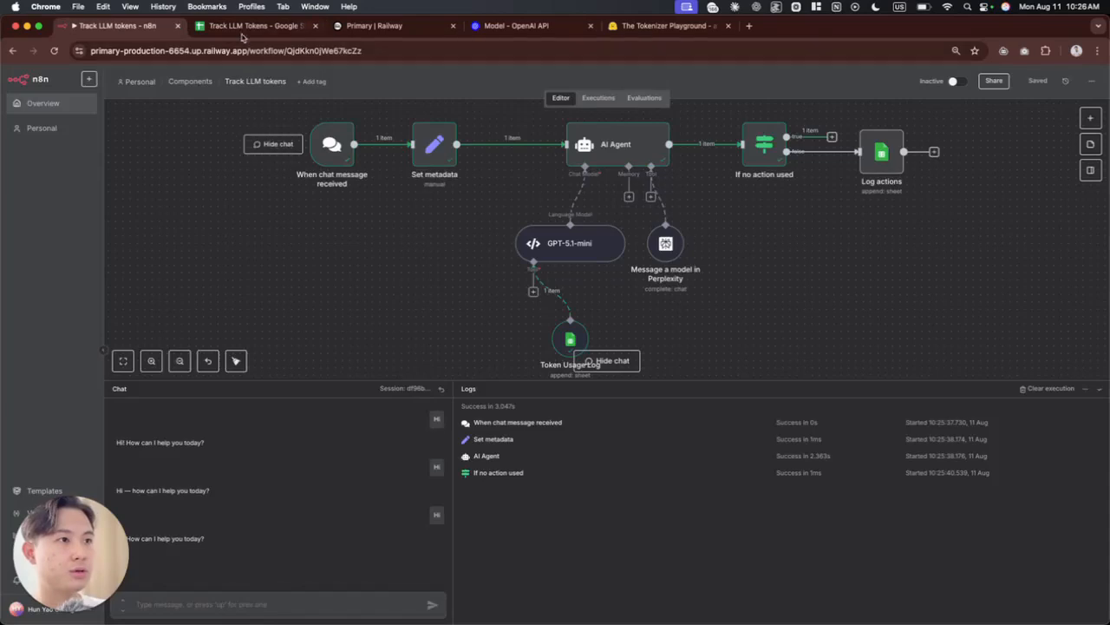
pyautogui.hotkey('ctrl', 'Tab')
pyautogui.click(347, 162)
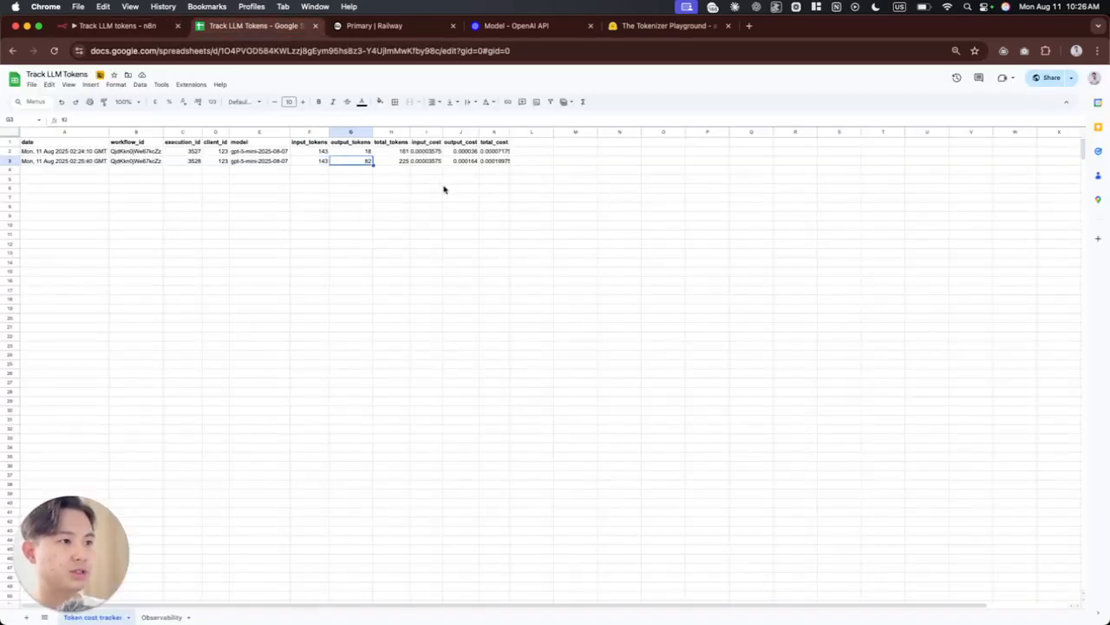
pyautogui.click(491, 163)
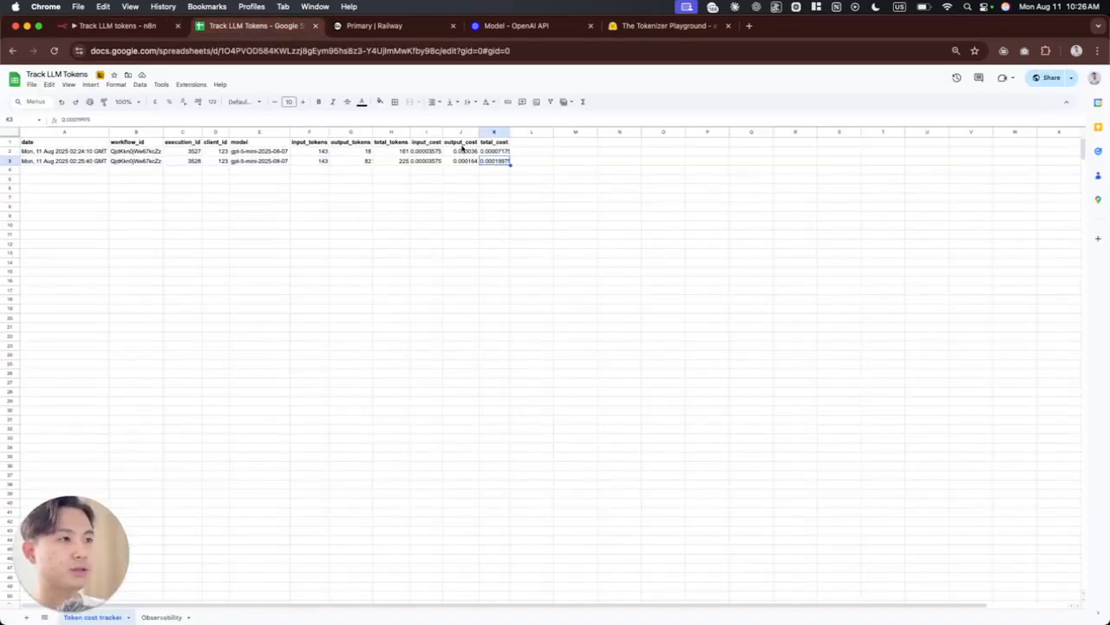
# Step: Send the n8n workflow chat the message "Use the perplexity tool to educate me about how youtube works"
pyautogui.click(95, 35)
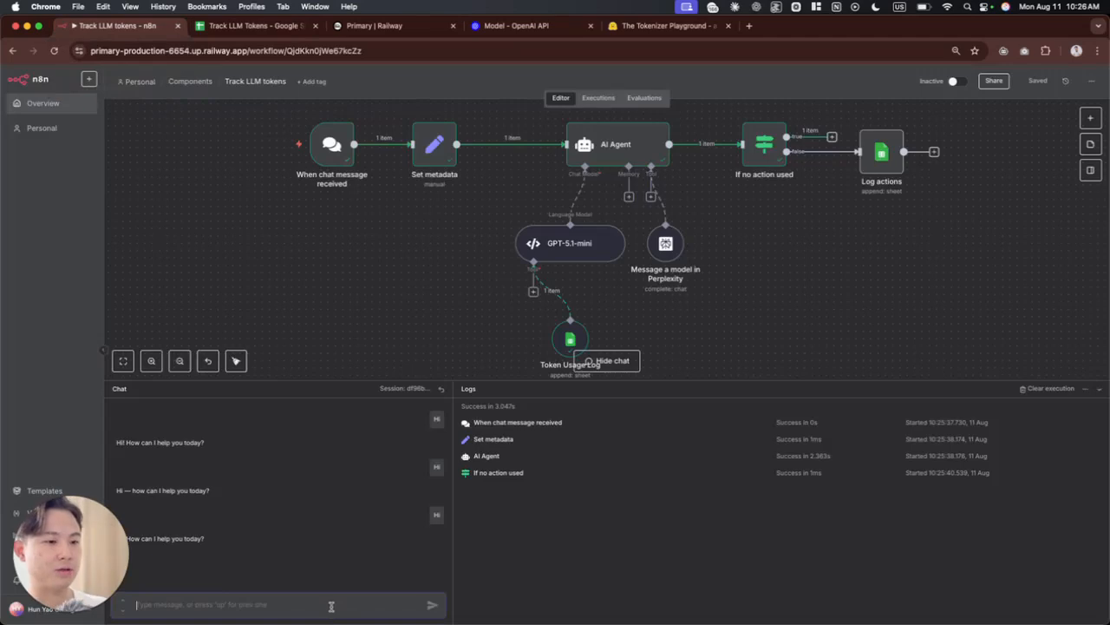
pyautogui.write('Hi')
pyautogui.press('Return')
pyautogui.write('Use the perplexity tool to search about')
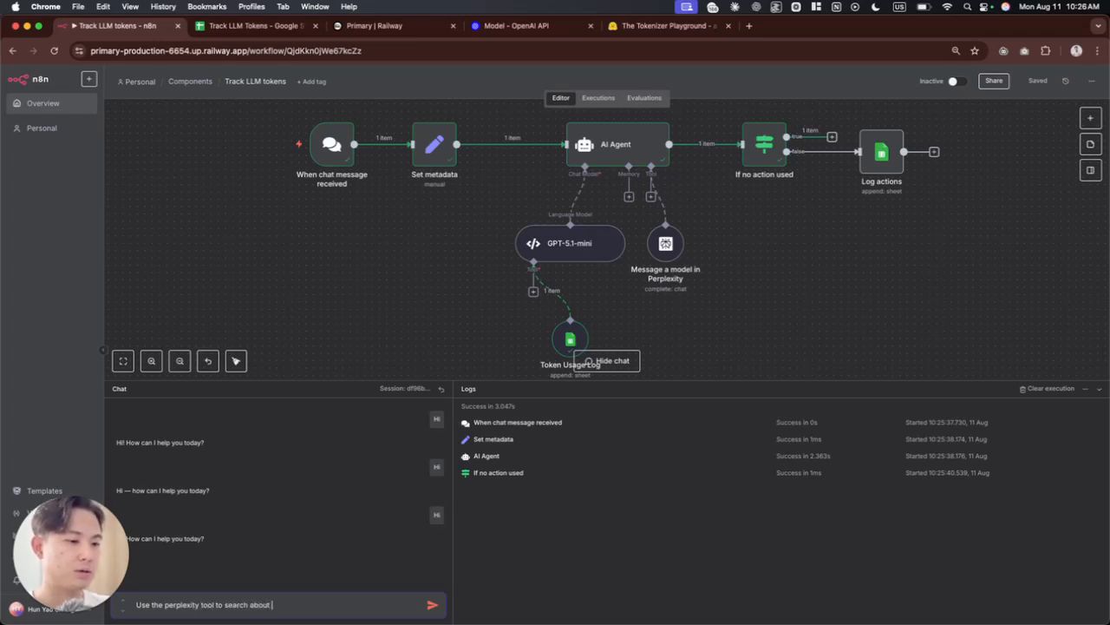
pyautogui.hotkey('alt', 'shift', 'Left')
pyautogui.hotkey('alt', 'shift', 'Left')
pyautogui.press('BackSpace')
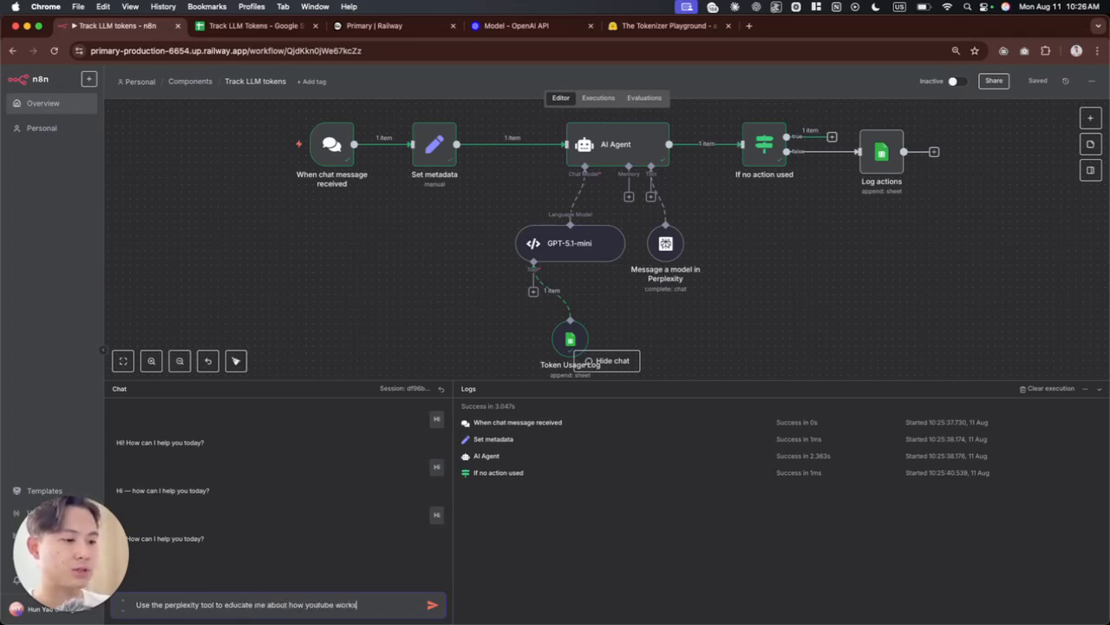
pyautogui.press('Return')
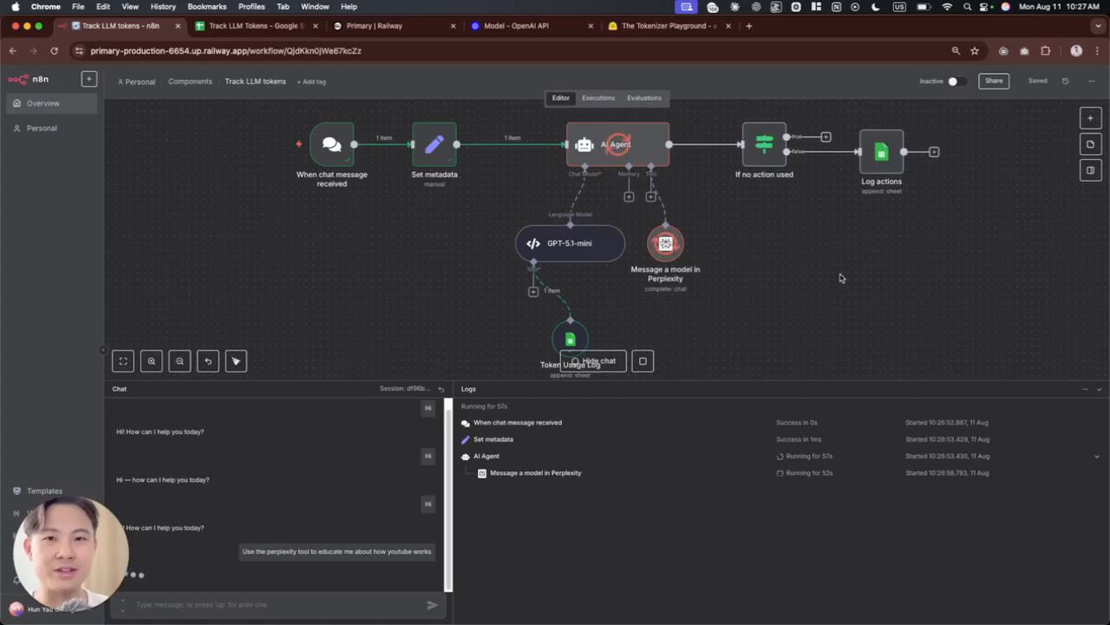
# Step: Follow the run on the canvas, examining the GPT-5.1-mini and Token Usage Log nodes
pyautogui.scroll(-3, 840, 278)
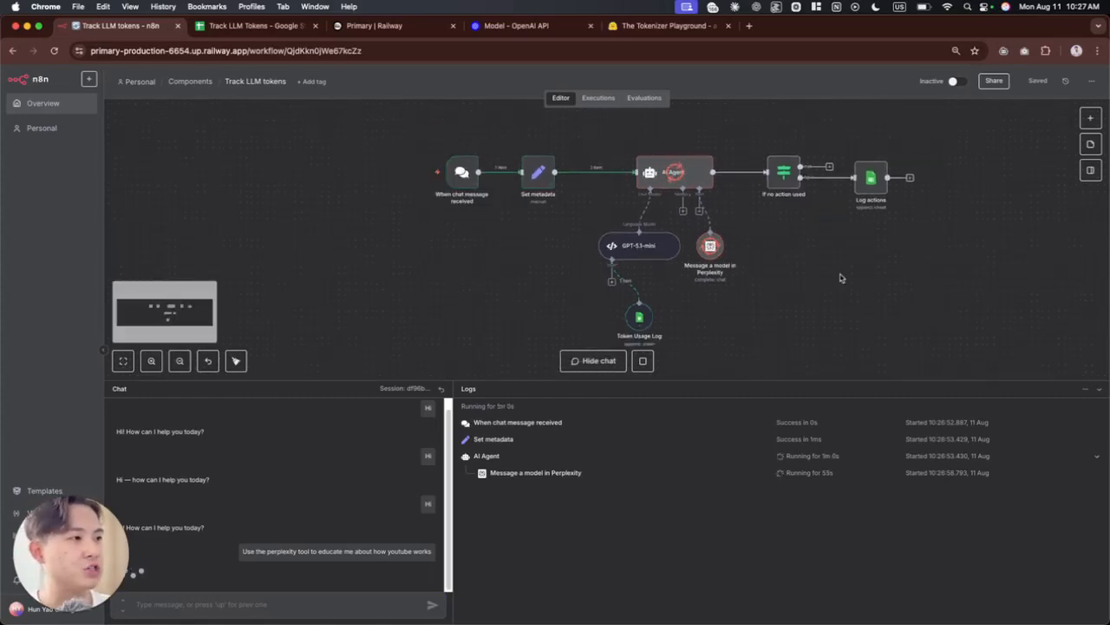
pyautogui.hscroll(2, 840, 279)
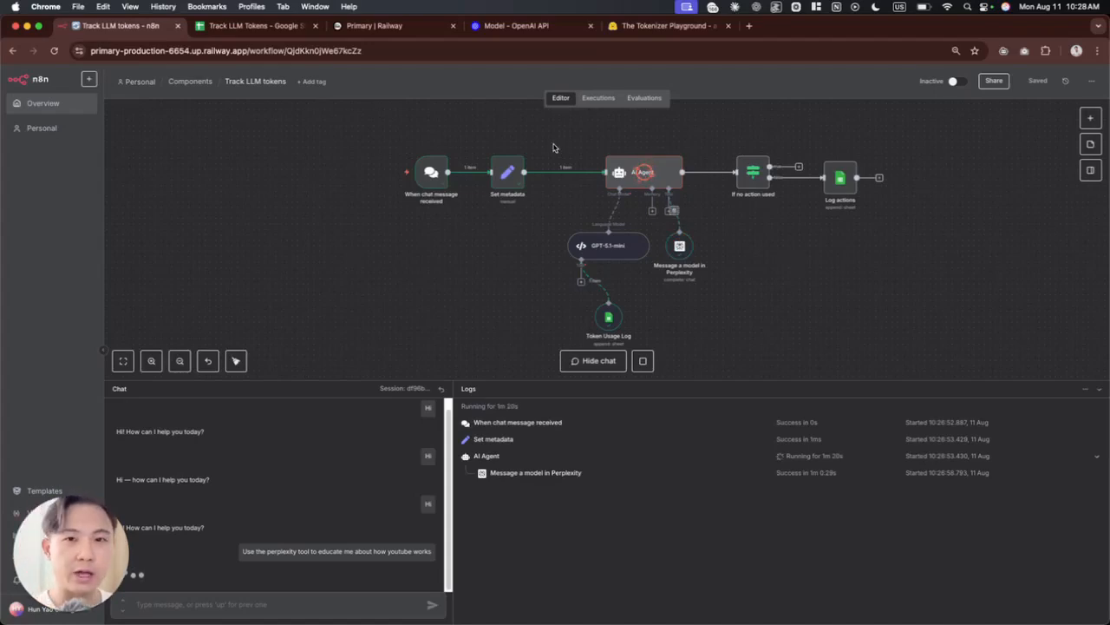
pyautogui.moveTo(525, 207); pyautogui.dragTo(662, 345)
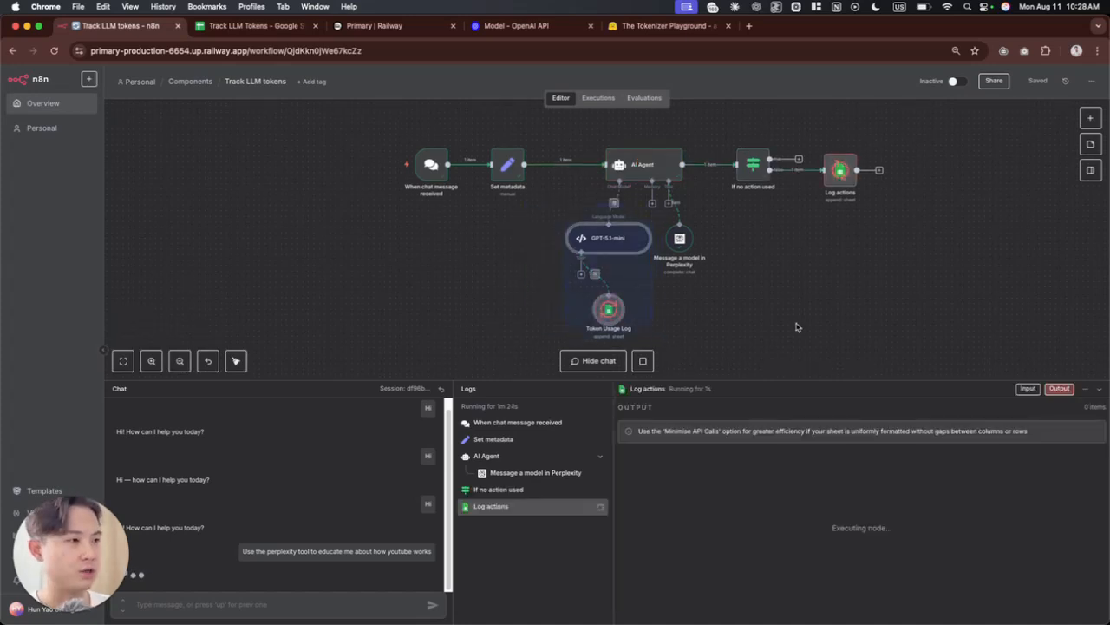
pyautogui.click(609, 249)
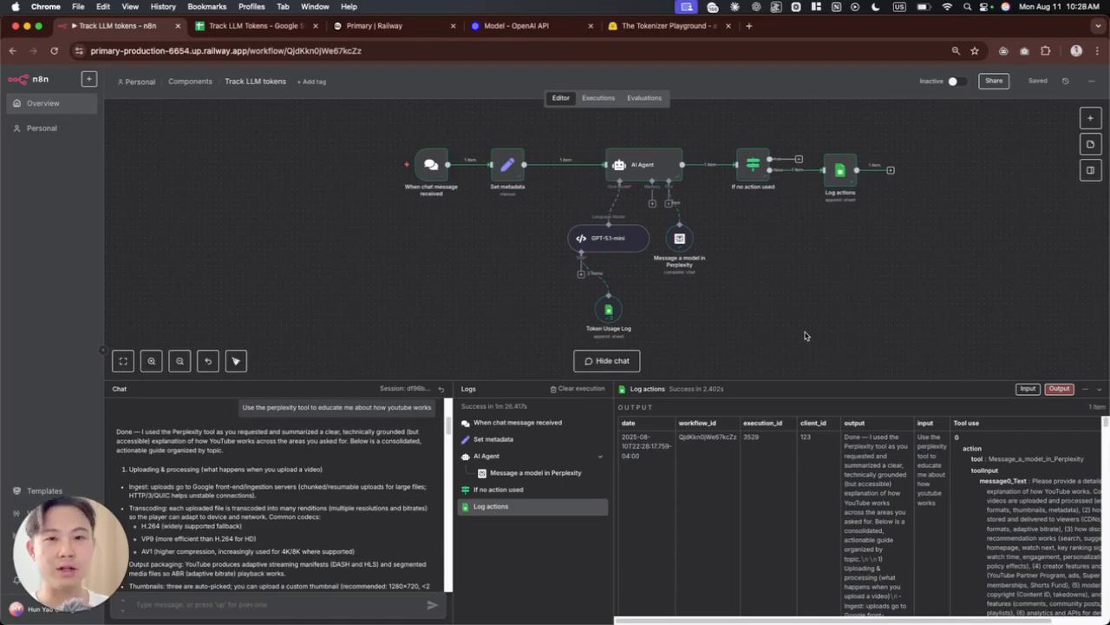
# Step: Add an OpenAI Chat Model node and place it beside the GPT-5.1-mini node, below Set metadata
pyautogui.press('Tab')
pyautogui.write('openai')
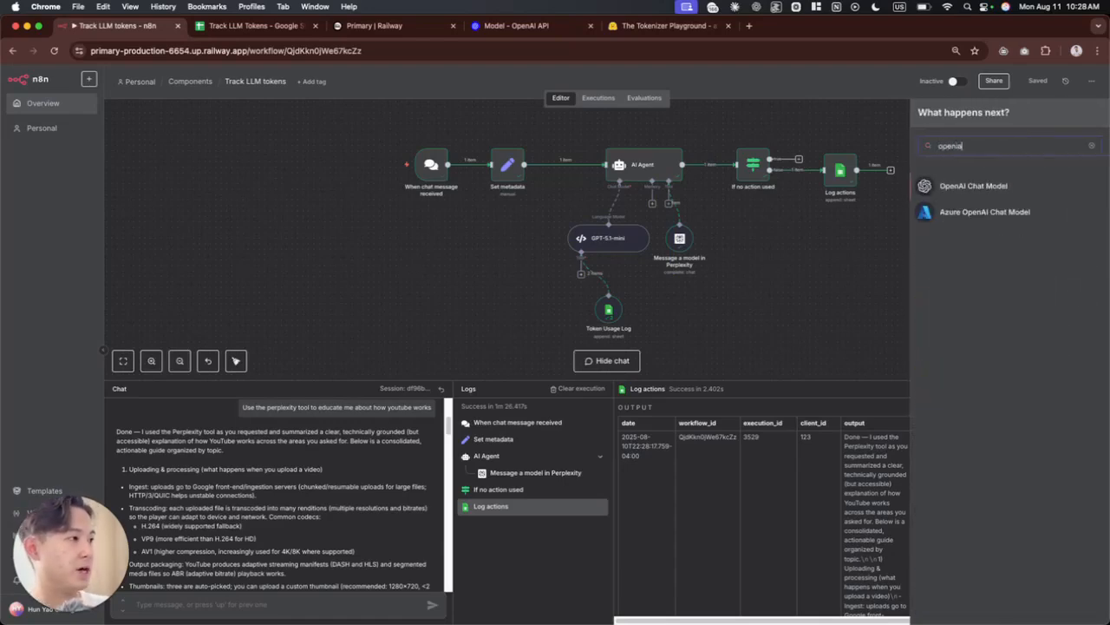
pyautogui.click(986, 194)
pyautogui.press('Escape')
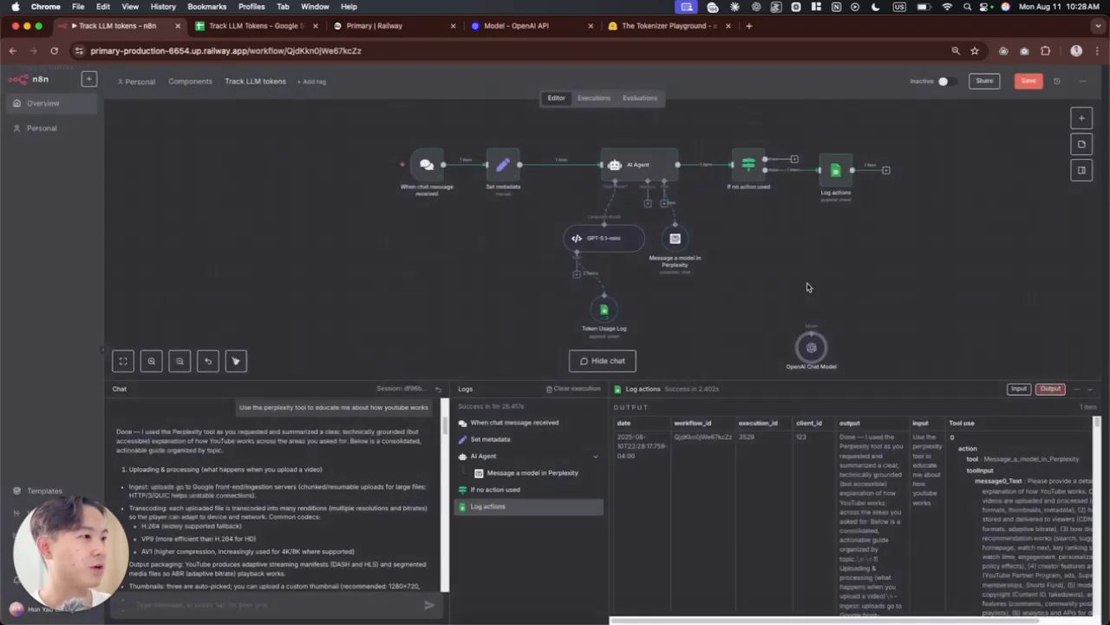
pyautogui.moveTo(806, 345); pyautogui.dragTo(522, 233)
pyautogui.click(519, 286)
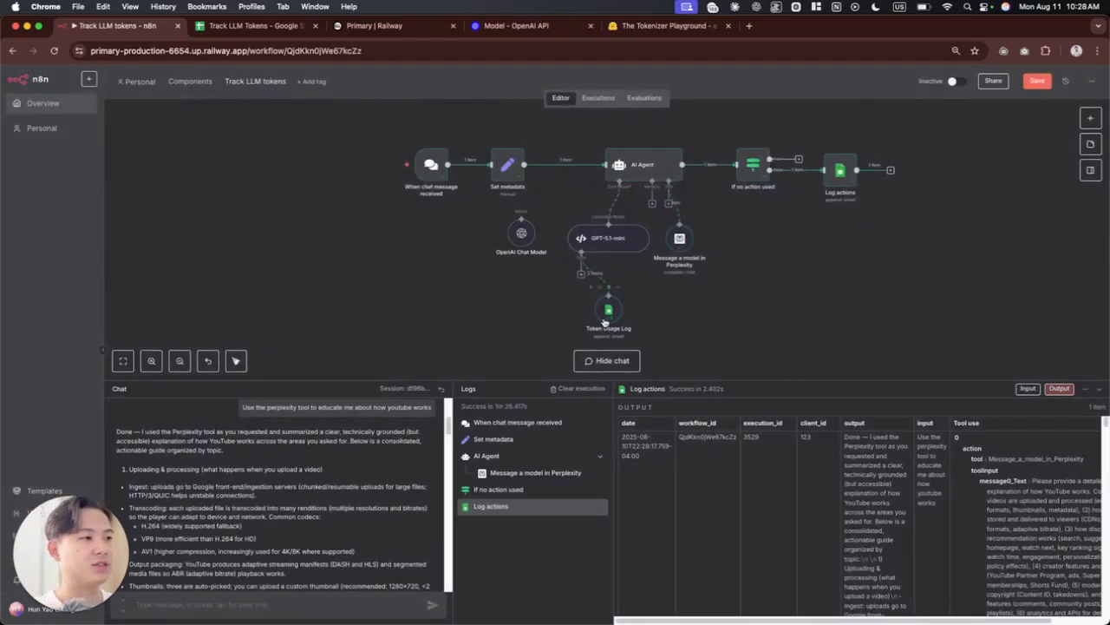
pyautogui.click(517, 238)
# Step: Open the GPT-5.1-mini node, skim its Supply Data JavaScript, and return to the canvas
pyautogui.click(607, 242)
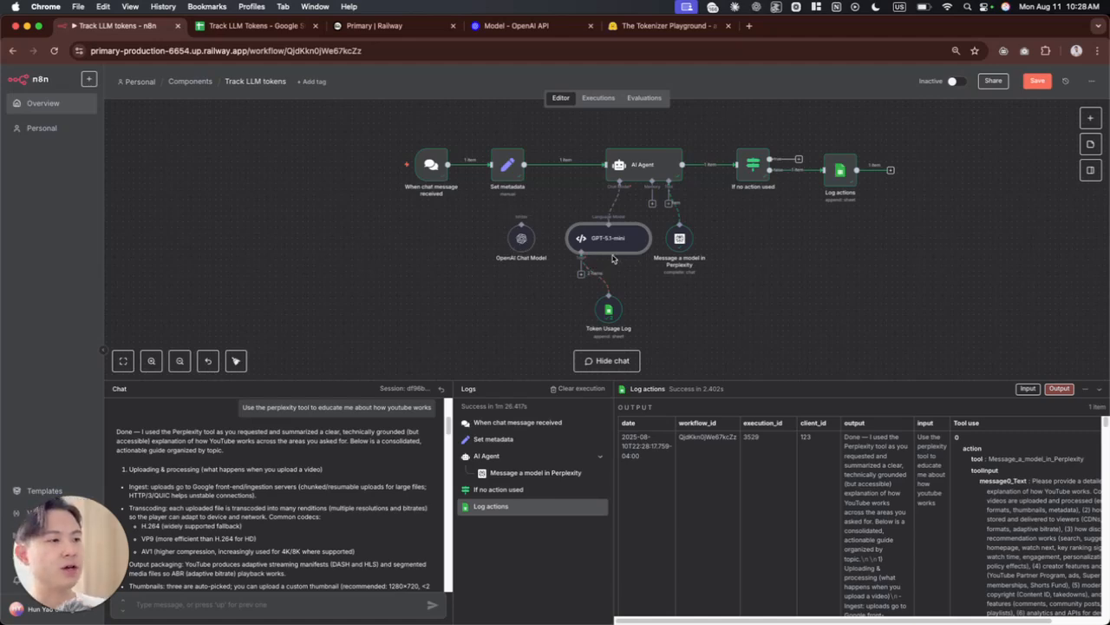
pyautogui.doubleClick(612, 237)
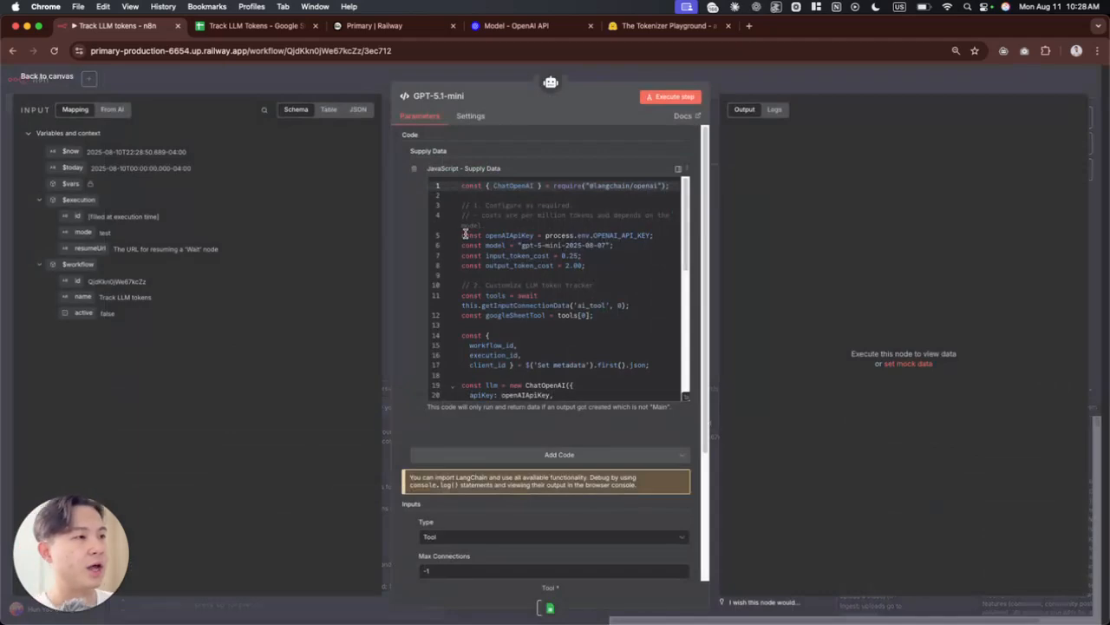
pyautogui.scroll(-6, 580, 267)
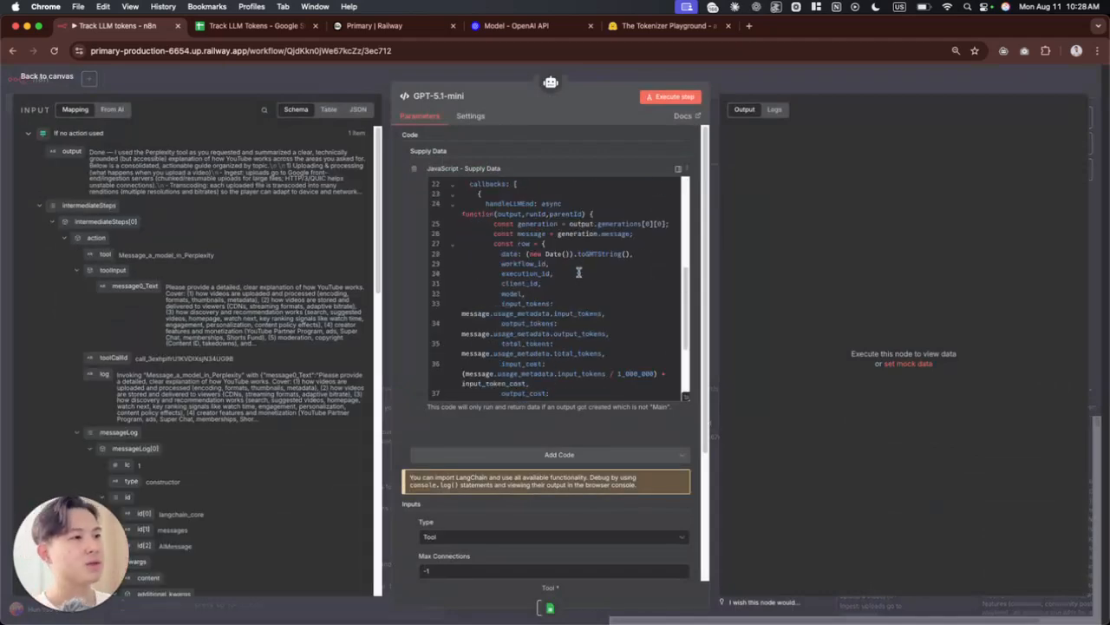
pyautogui.press('Escape')
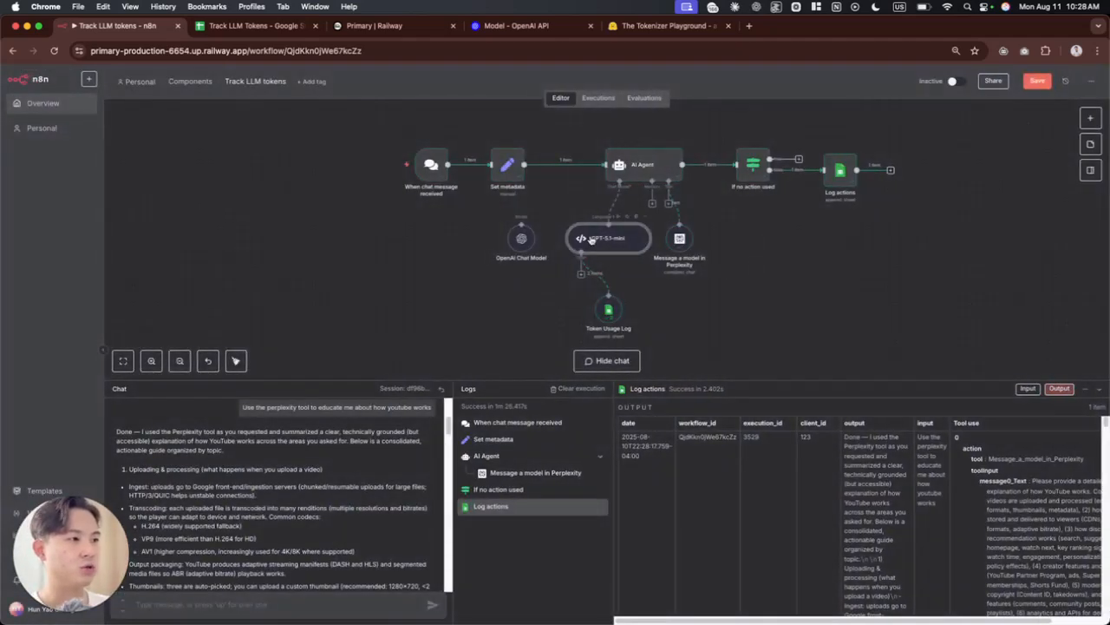
# Step: Add a LangChain Code node and place it below the OpenAI Chat Model node
pyautogui.press('Tab')
pyautogui.write('langchain')
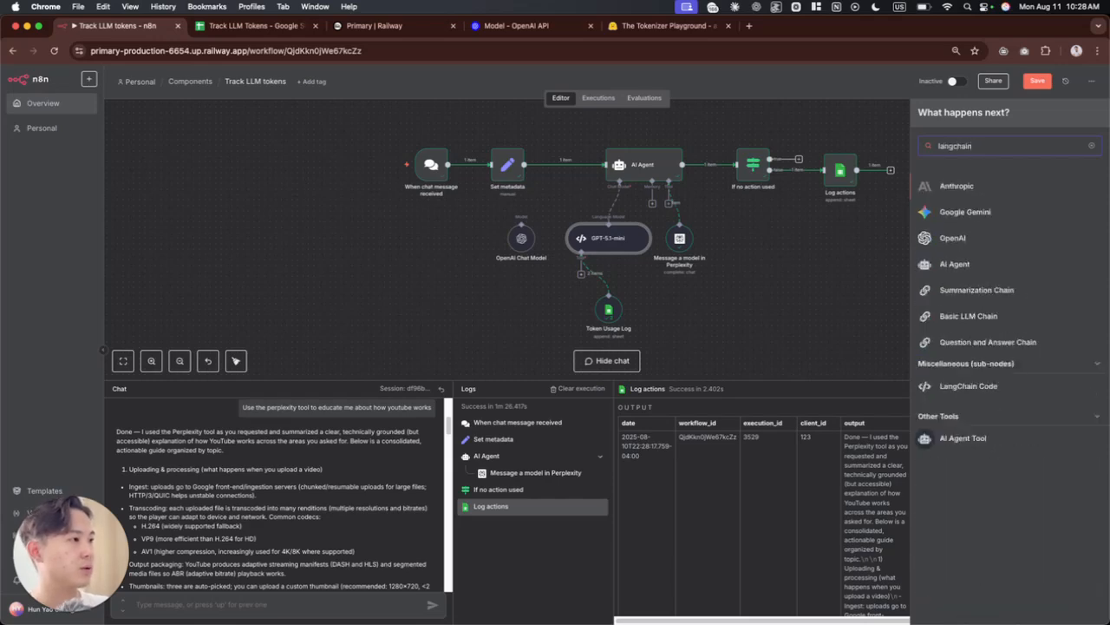
pyautogui.click(960, 387)
pyautogui.press('Escape')
pyautogui.moveTo(727, 264); pyautogui.dragTo(544, 293)
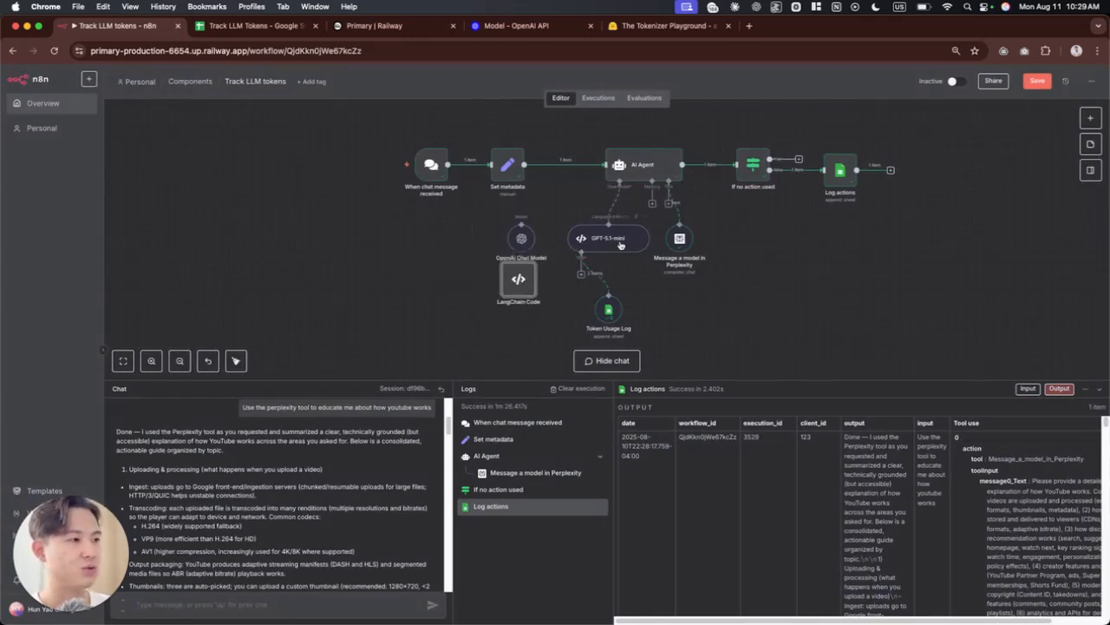
# Step: Add an input to the LangChain Code node and reposition the node slightly lower on the canvas
pyautogui.doubleClick(545, 287)
pyautogui.click(535, 172)
pyautogui.click(538, 255)
pyautogui.click(781, 76)
pyautogui.moveTo(540, 290); pyautogui.dragTo(502, 295)
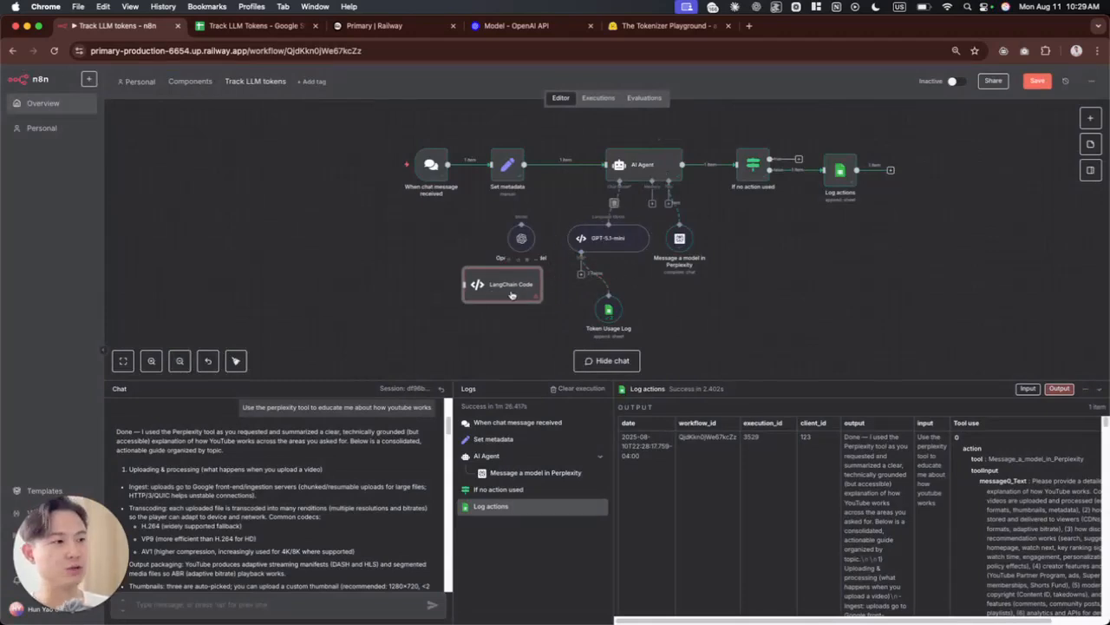
pyautogui.moveTo(512, 296); pyautogui.dragTo(511, 302)
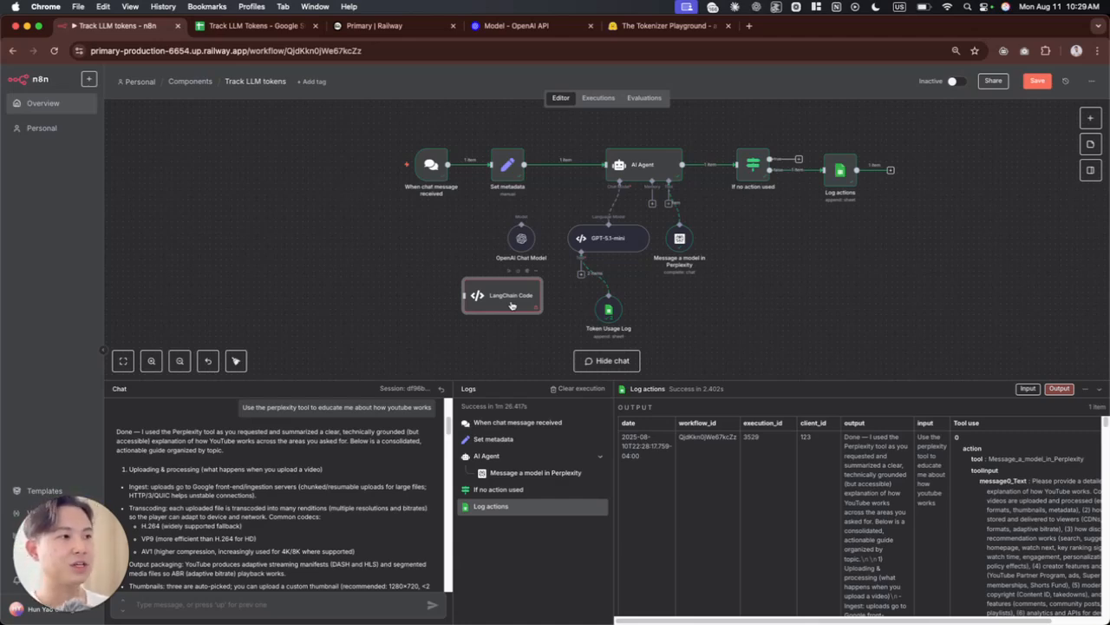
# Step: Delete the LangChain Code node from the canvas
pyautogui.moveTo(361, 122); pyautogui.dragTo(913, 229)
pyautogui.click(943, 238)
pyautogui.moveTo(434, 271); pyautogui.dragTo(557, 338)
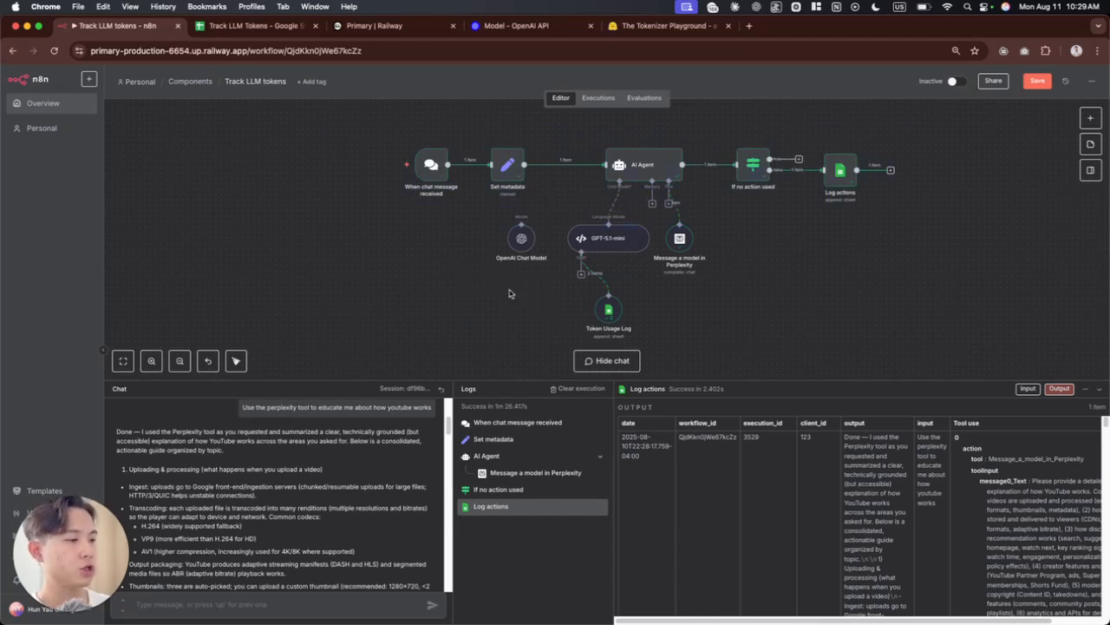
pyautogui.doubleClick(609, 239)
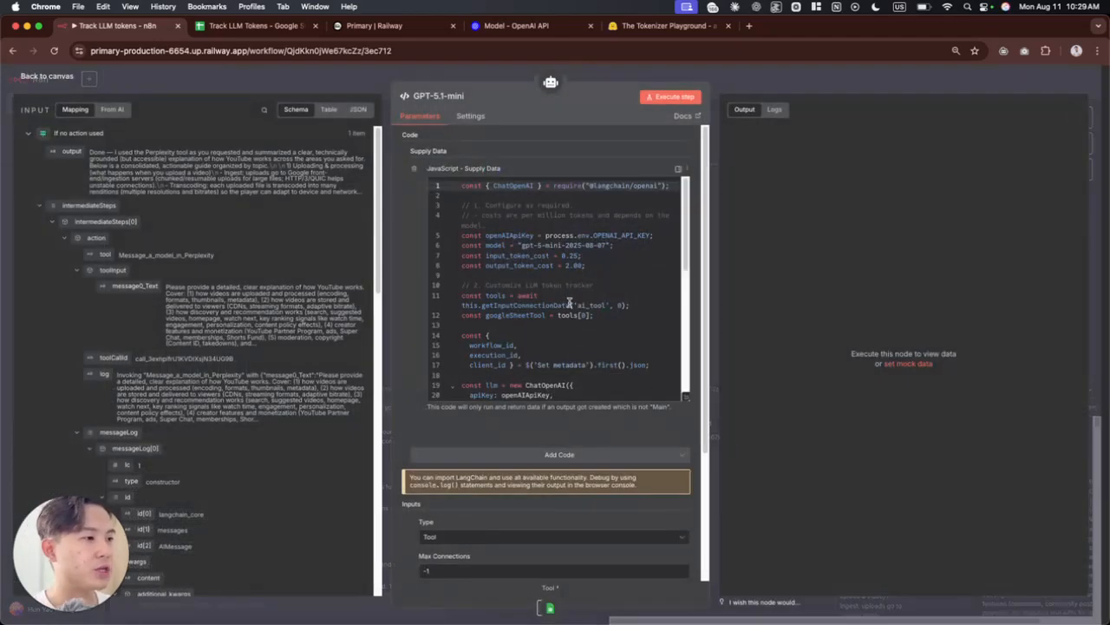
pyautogui.scroll(-10, 551, 288)
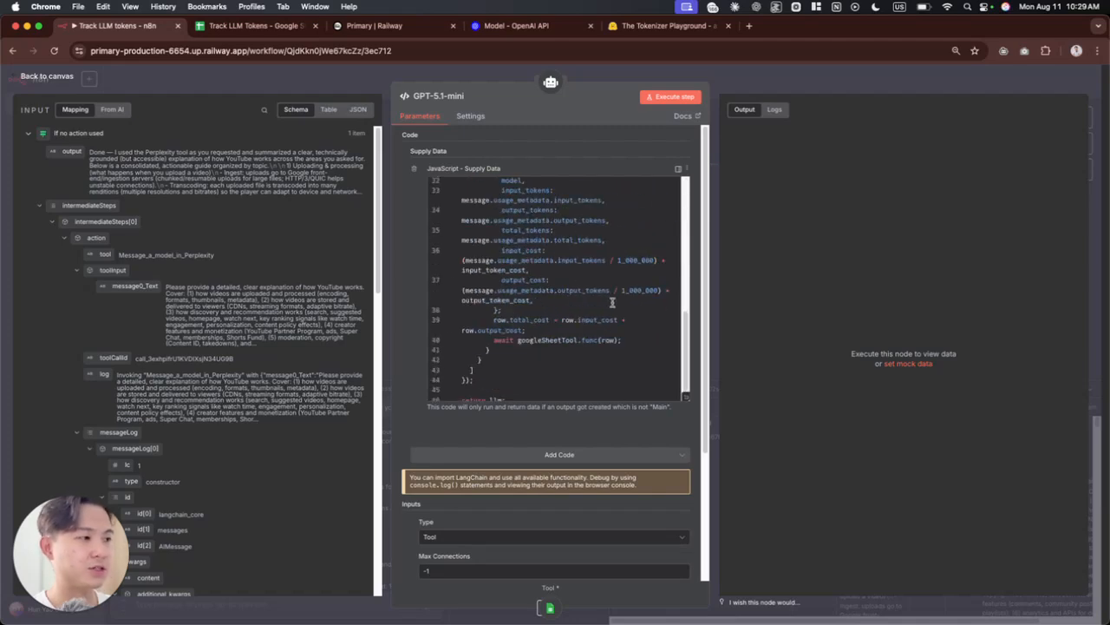
pyautogui.click(684, 398)
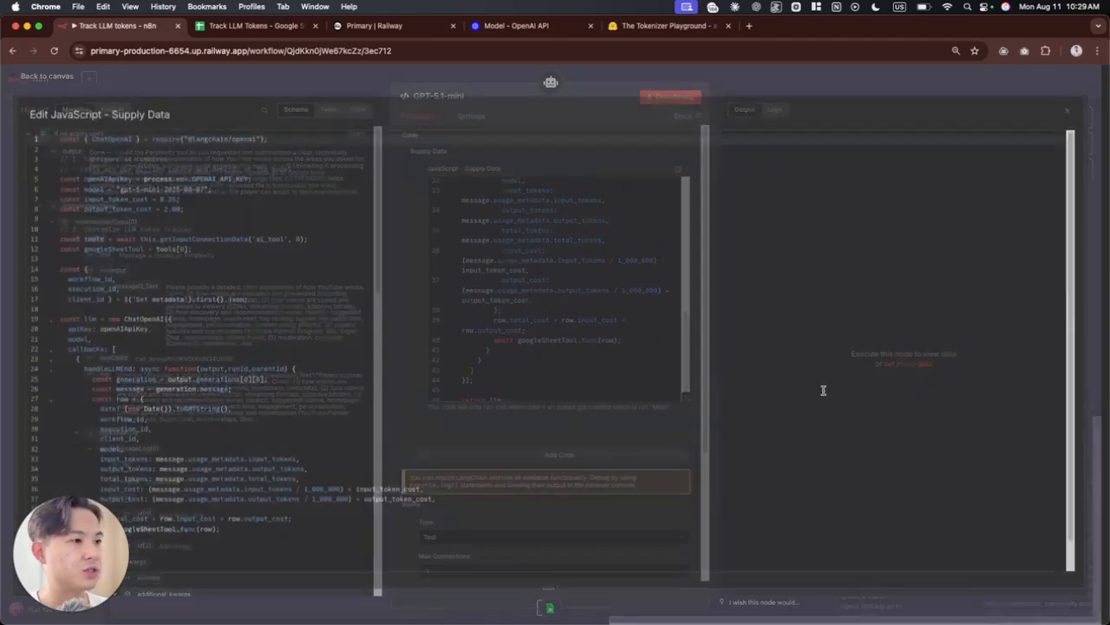
pyautogui.moveTo(280, 142); pyautogui.dragTo(59, 142)
pyautogui.click(314, 161)
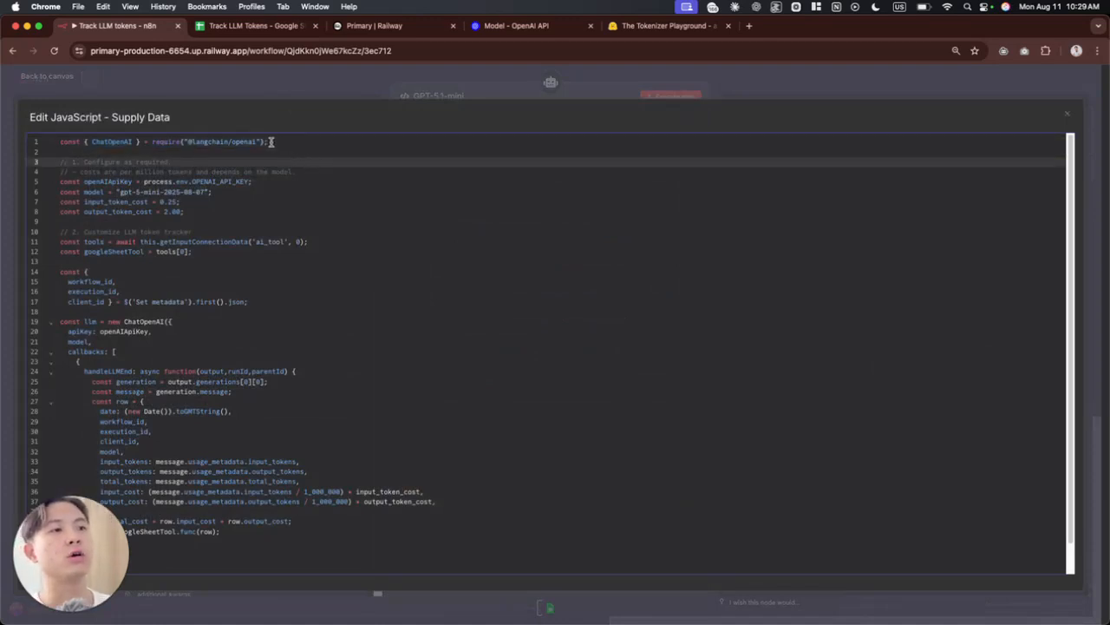
pyautogui.moveTo(257, 142); pyautogui.dragTo(231, 141)
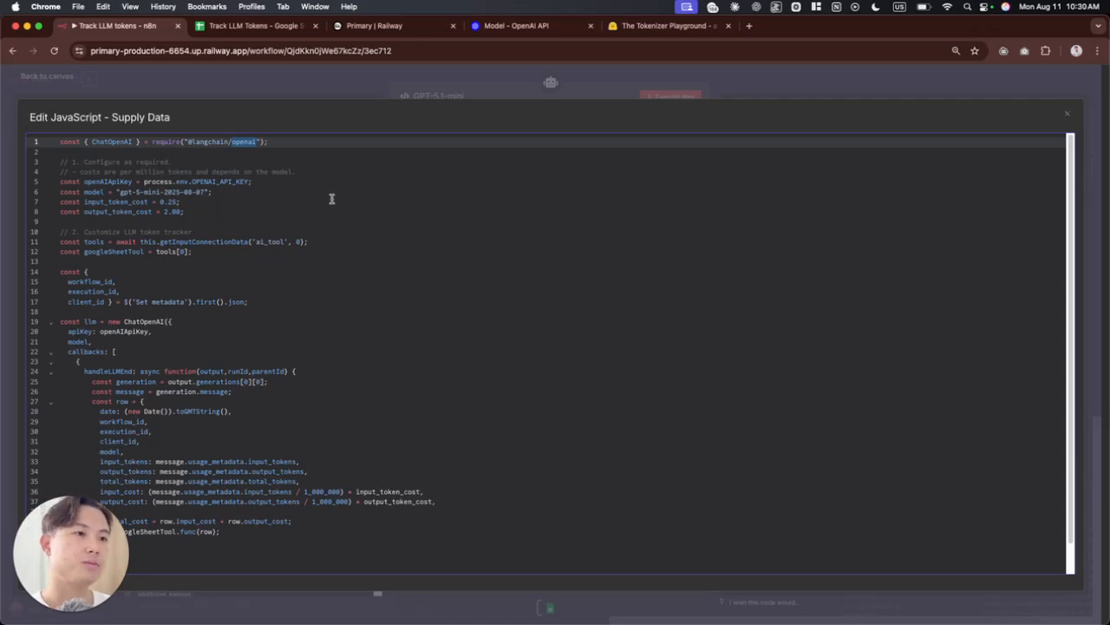
# Step: Examine how line 5 reads the key from the process.env.OPENAI_API_KEY environment variable
pyautogui.moveTo(145, 182); pyautogui.dragTo(246, 184)
pyautogui.click(283, 210)
pyautogui.moveTo(145, 181); pyautogui.dragTo(192, 182)
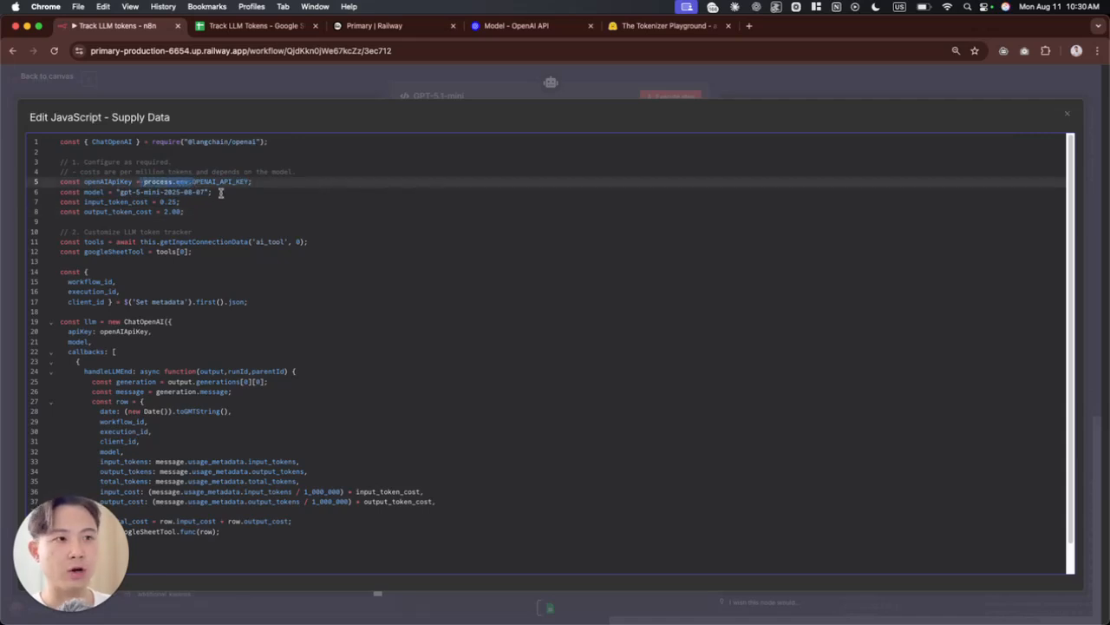
pyautogui.click(315, 220)
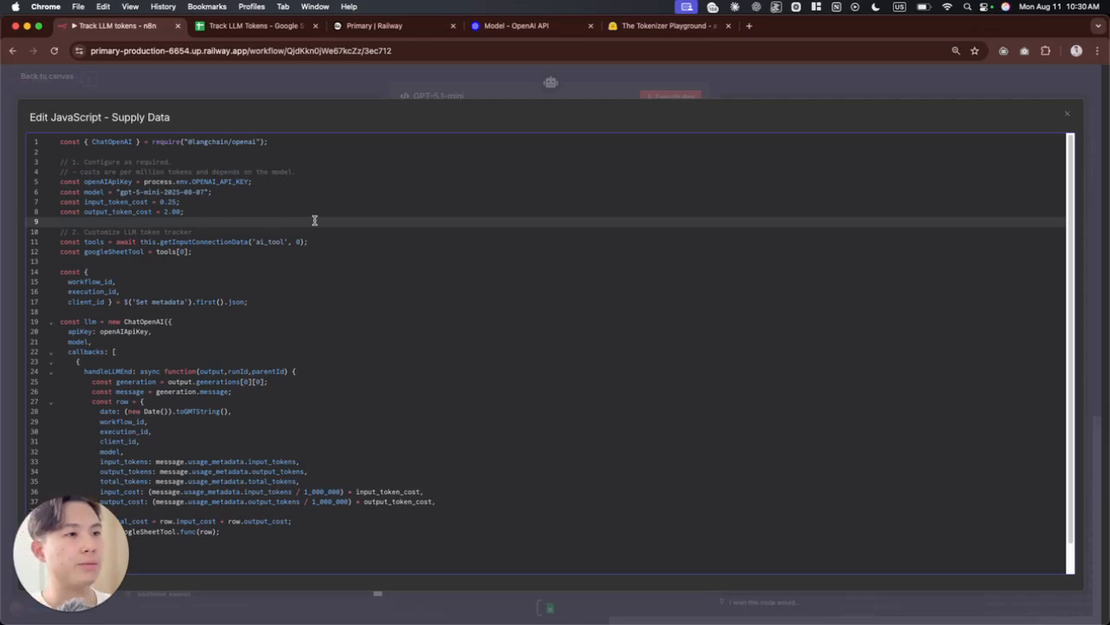
# Step: Switch to the Railway project, reopen the Primary service, and look through its service variables
pyautogui.press('super+3')
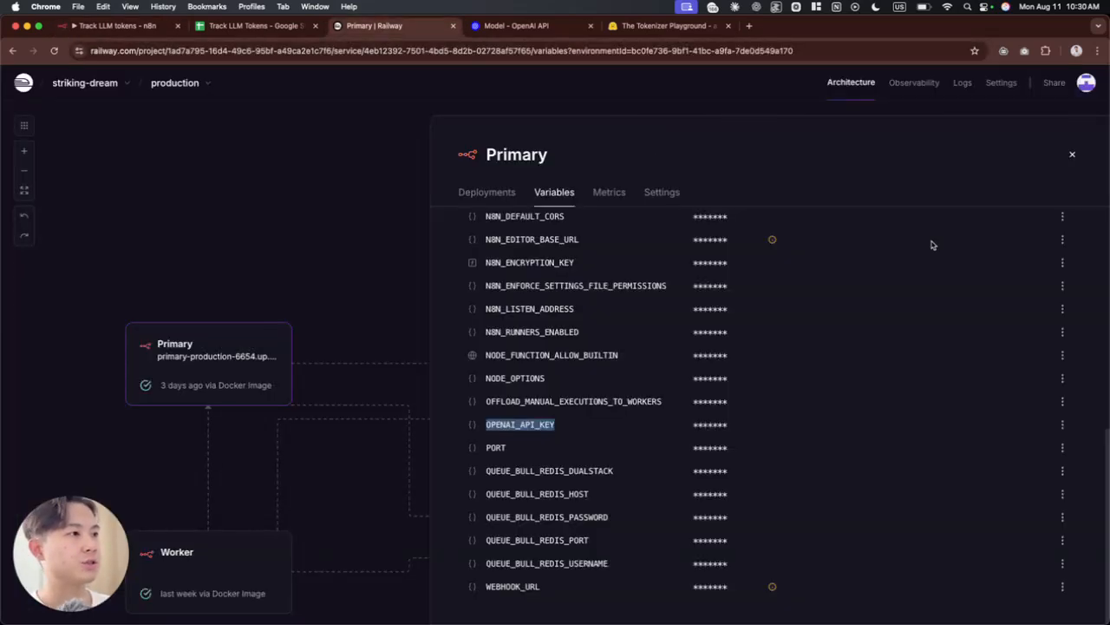
pyautogui.click(501, 434)
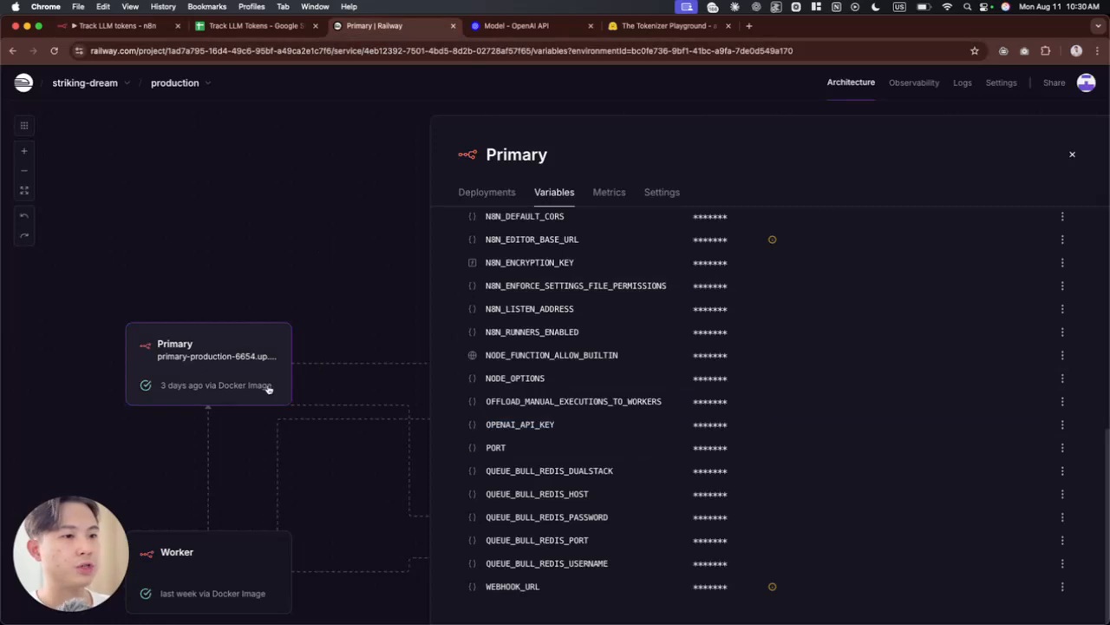
pyautogui.click(1072, 155)
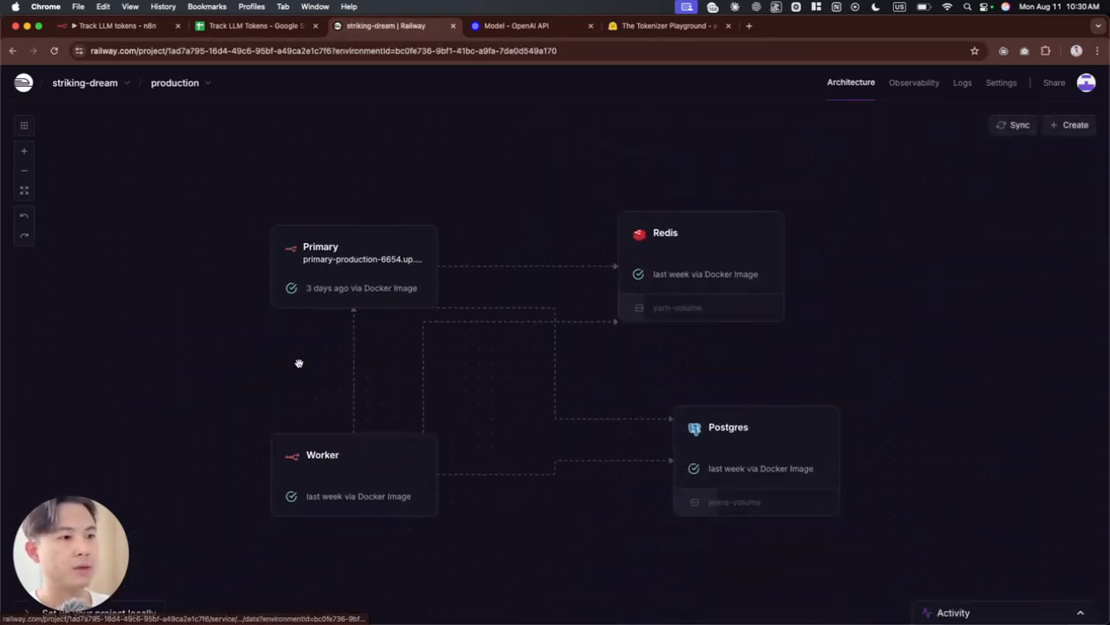
pyautogui.click(395, 260)
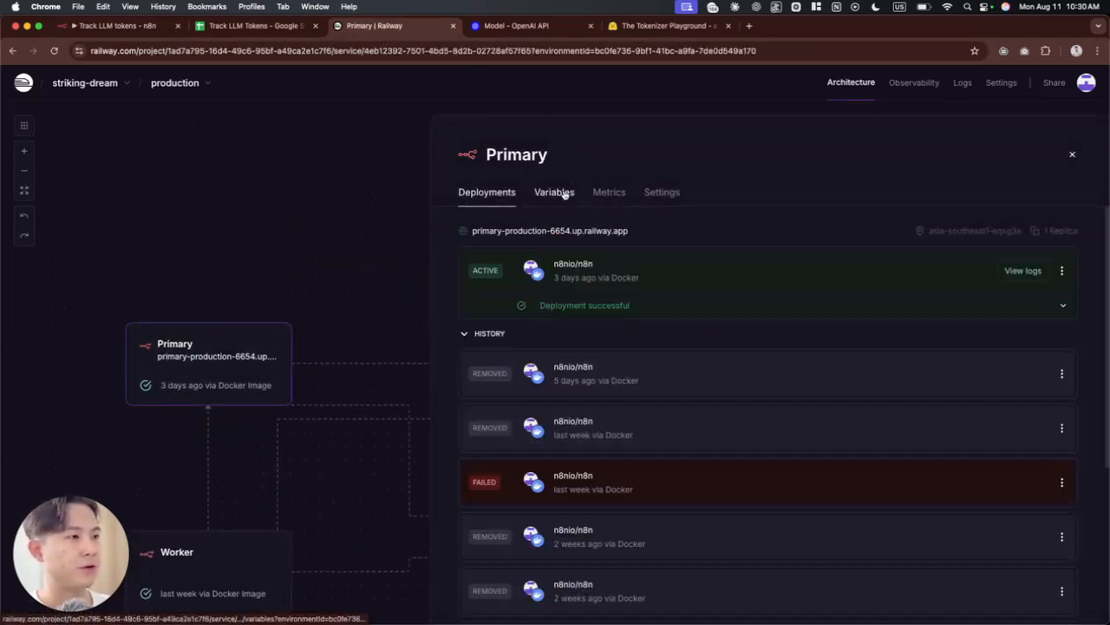
pyautogui.click(555, 192)
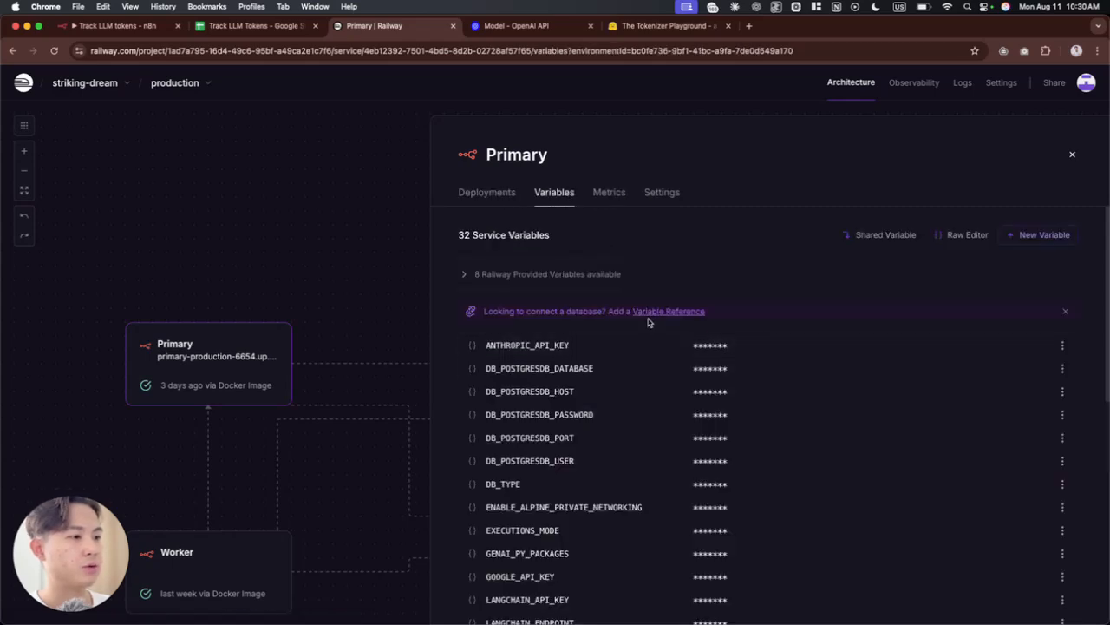
pyautogui.scroll(-5, 649, 401)
pyautogui.scroll(-3, 649, 401)
pyautogui.scroll(10, 629, 397)
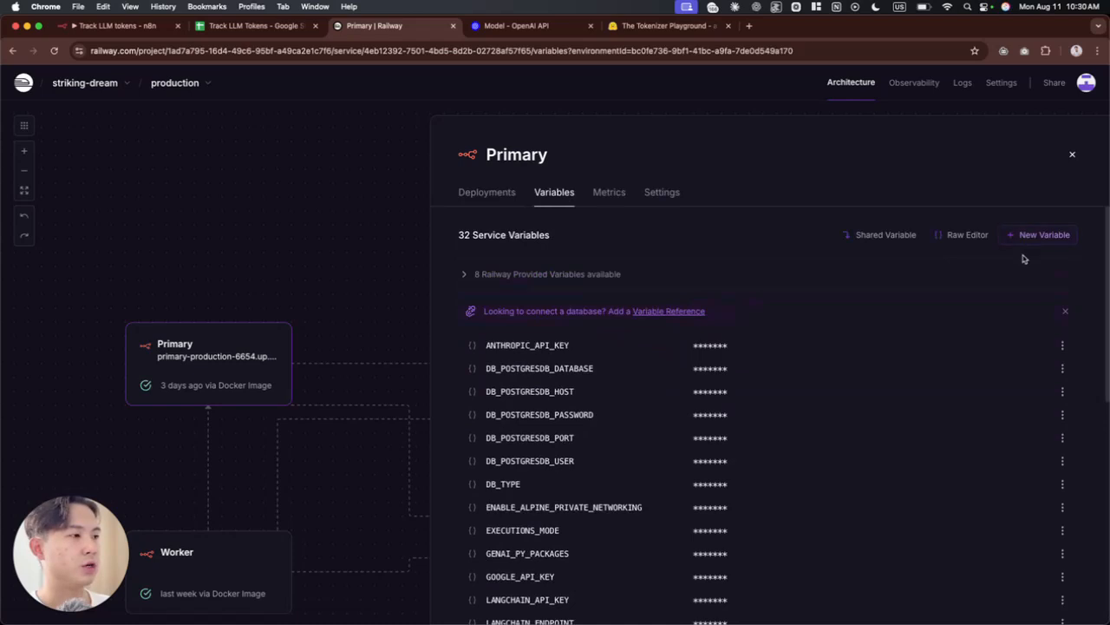
# Step: Try to add a new service variable named OPENAI_API_KEY to the Primary service
pyautogui.click(1034, 236)
pyautogui.write('OPENAI_API_KEY')
pyautogui.press('Return')
pyautogui.click(260, 133)
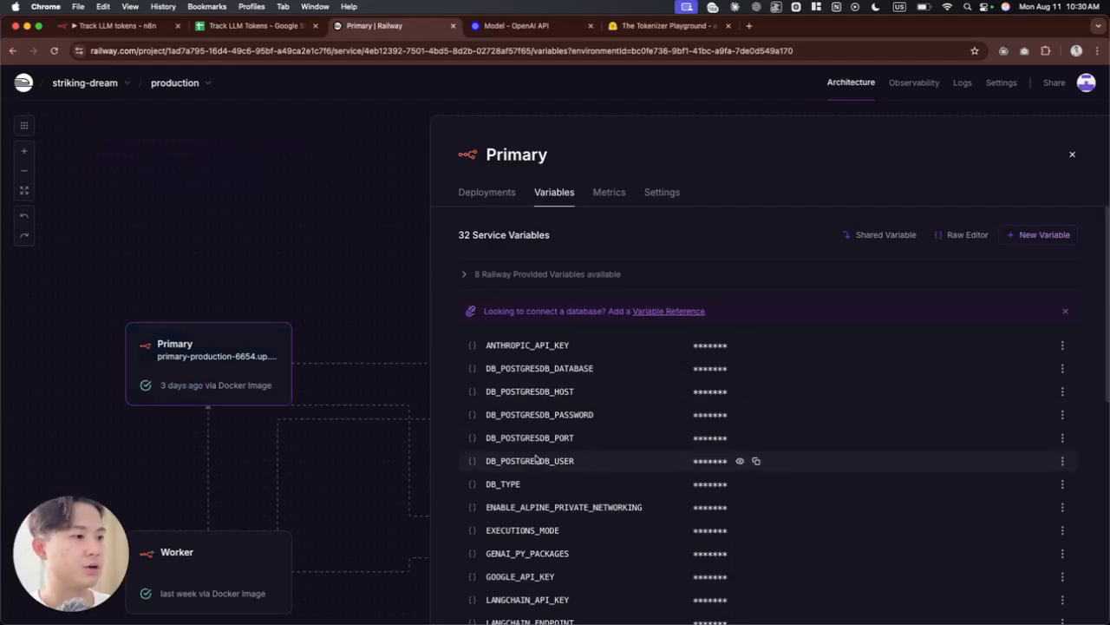
# Step: Search the Primary service's variables for "openai" to locate the OPENAI_API_KEY entry
pyautogui.scroll(-5, 526, 444)
pyautogui.press('super+f')
pyautogui.write('openai')
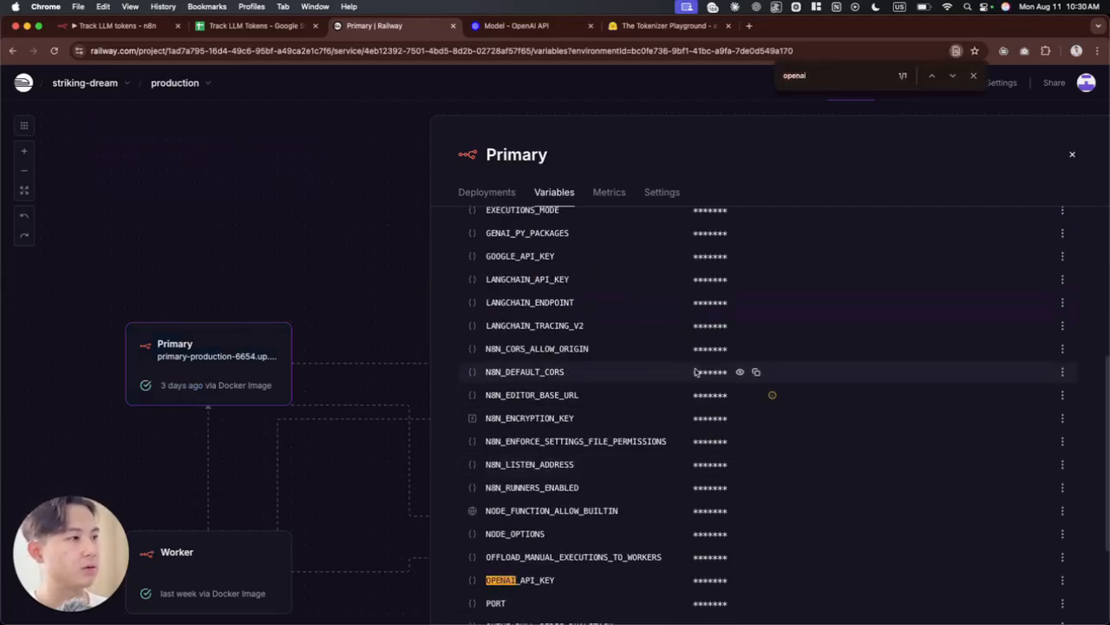
pyautogui.scroll(-2, 663, 367)
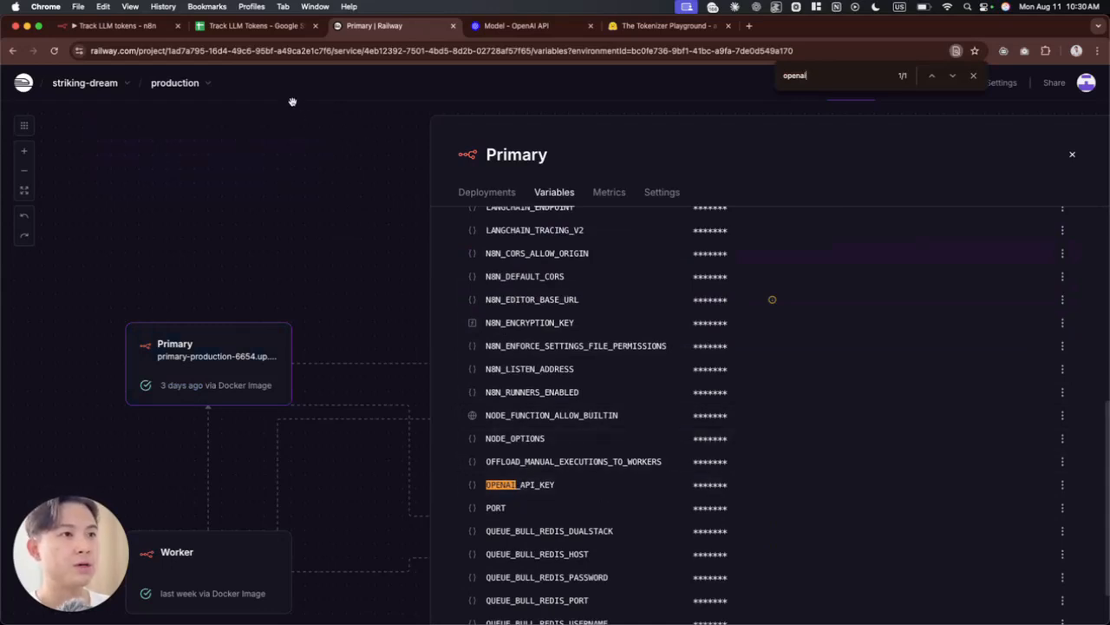
# Step: Return to the n8n code editor and examine the process.env reference and the model name on lines 5 and 6
pyautogui.click(106, 27)
pyautogui.moveTo(145, 182); pyautogui.dragTo(189, 182)
pyautogui.click(304, 183)
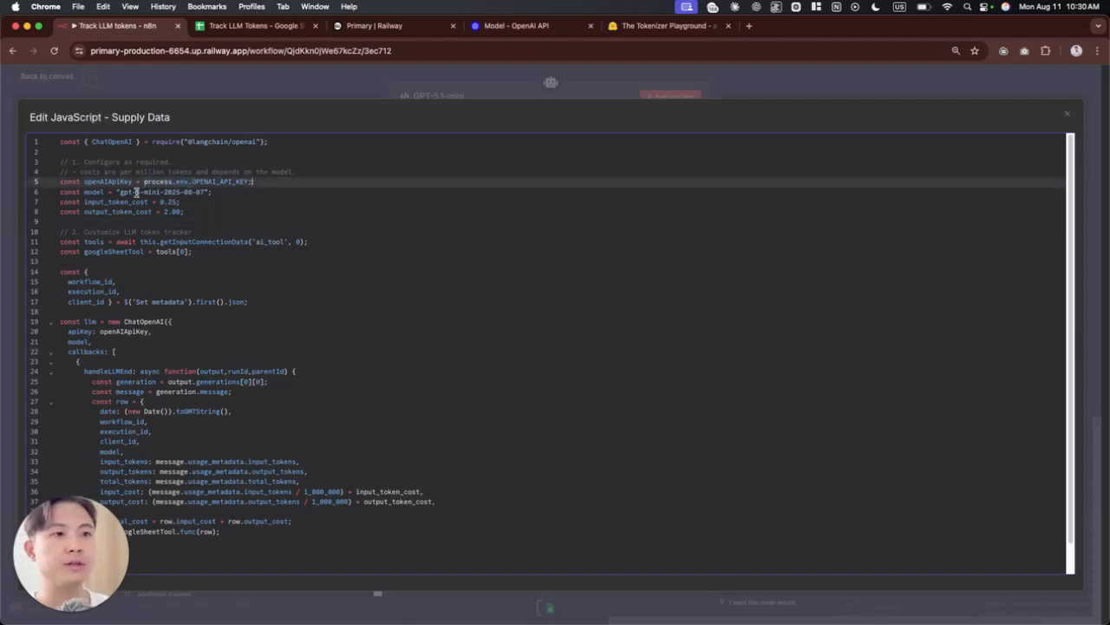
pyautogui.click(161, 193)
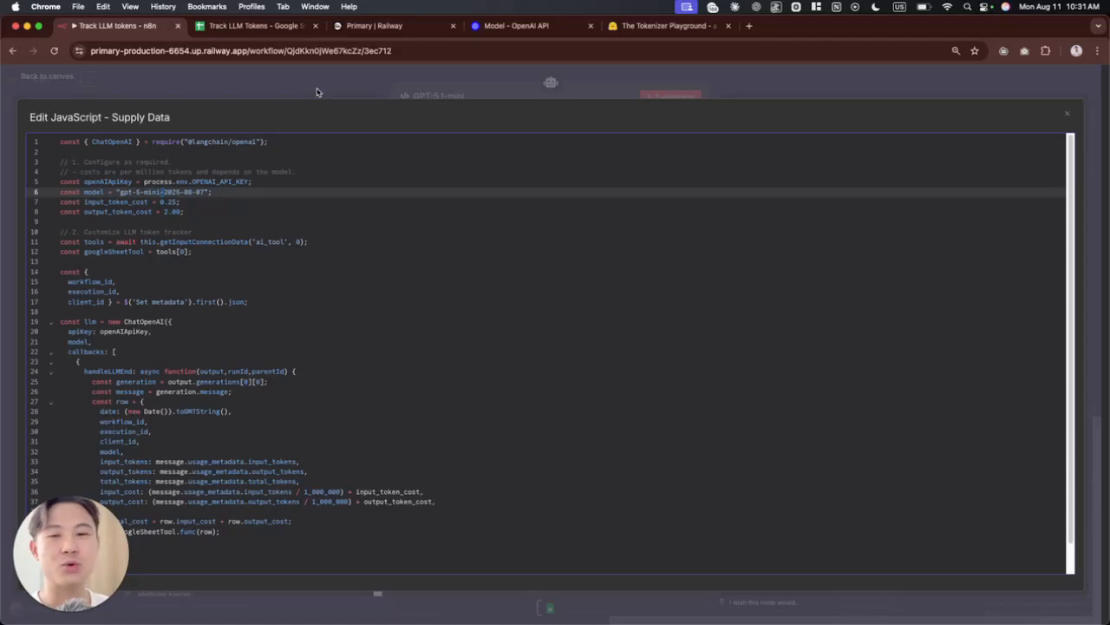
# Step: Close the code editor, add an OpenRouter Chat Model node, and look through its settings
pyautogui.press('Escape')
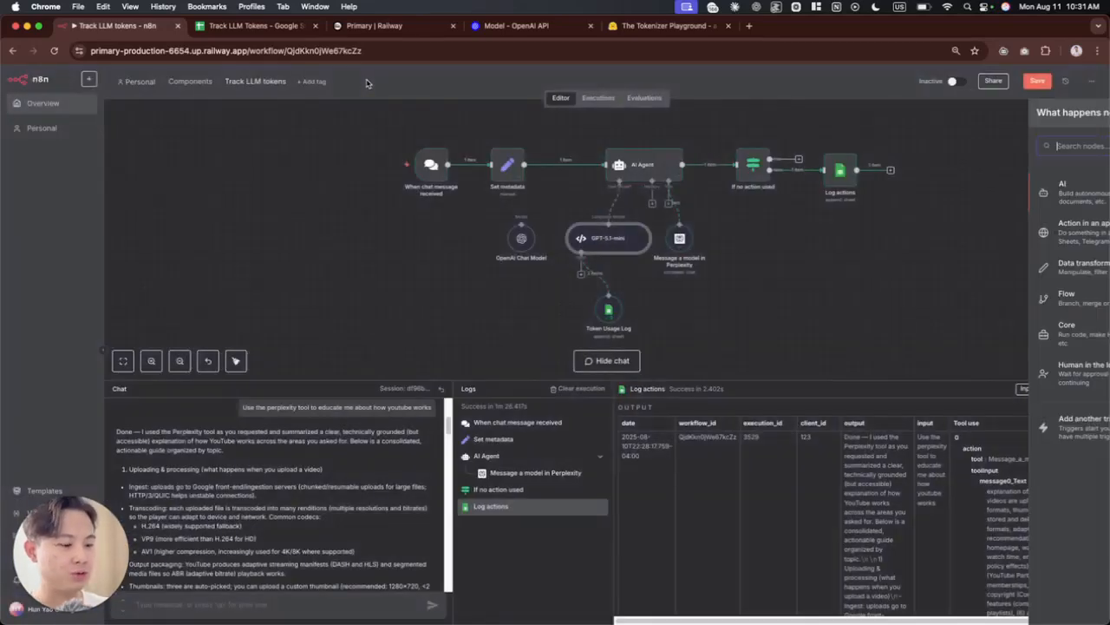
pyautogui.write('openrou')
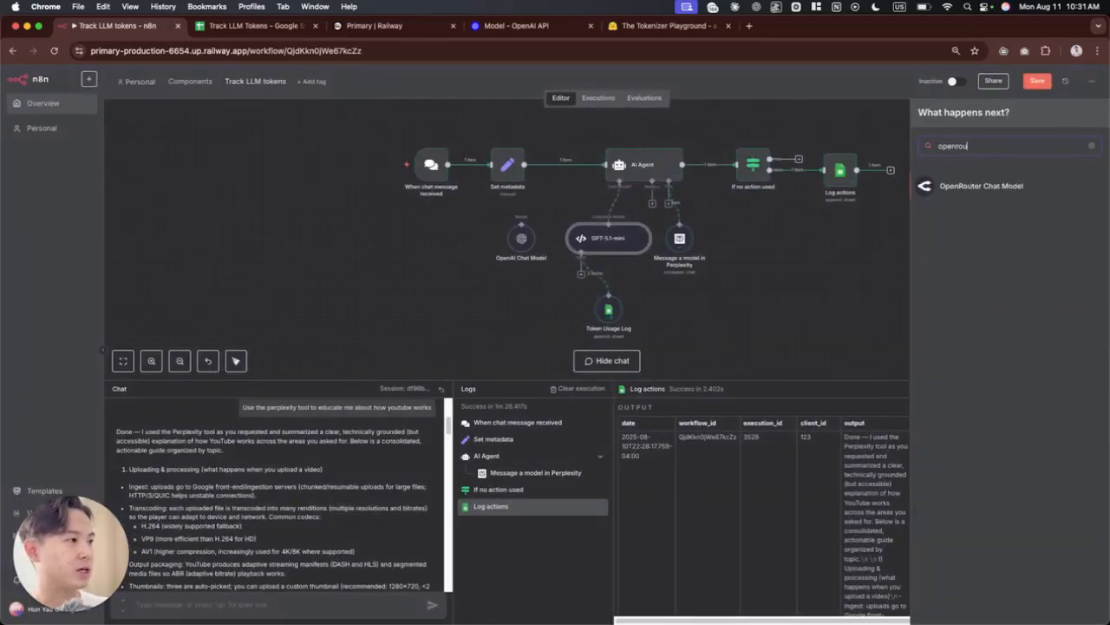
pyautogui.press('Return')
pyautogui.click(470, 205)
pyautogui.scroll(-15, 546, 336)
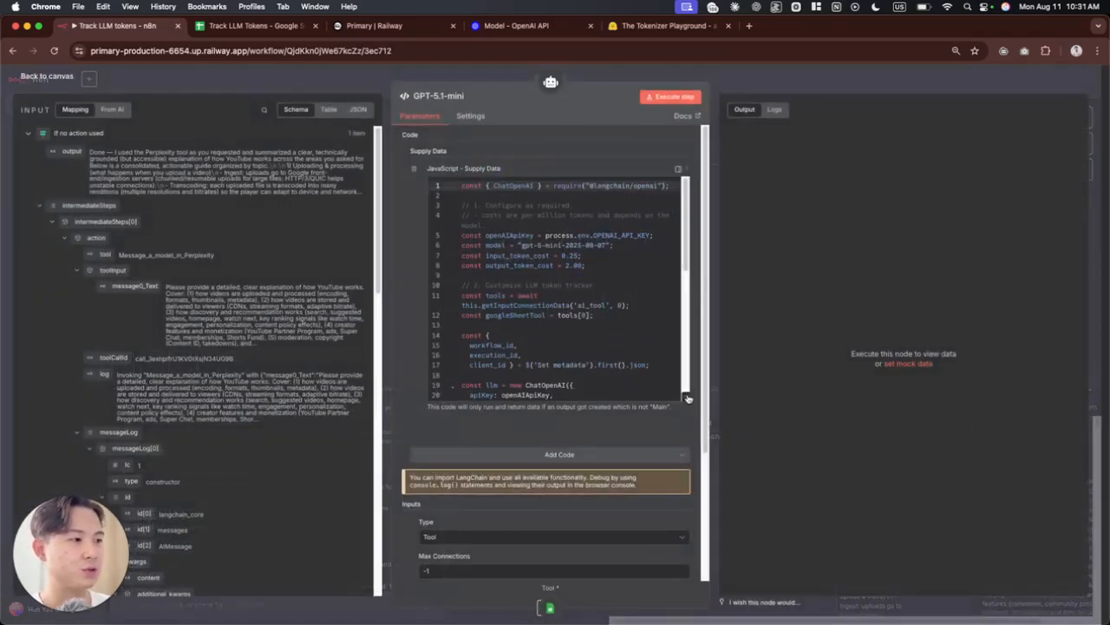
# Step: Expand the GPT-5.1-mini code again and examine the openai package name and the OPENAI_API_KEY variable to swap for other providers
pyautogui.click(690, 397)
pyautogui.doubleClick(217, 142)
pyautogui.doubleClick(252, 143)
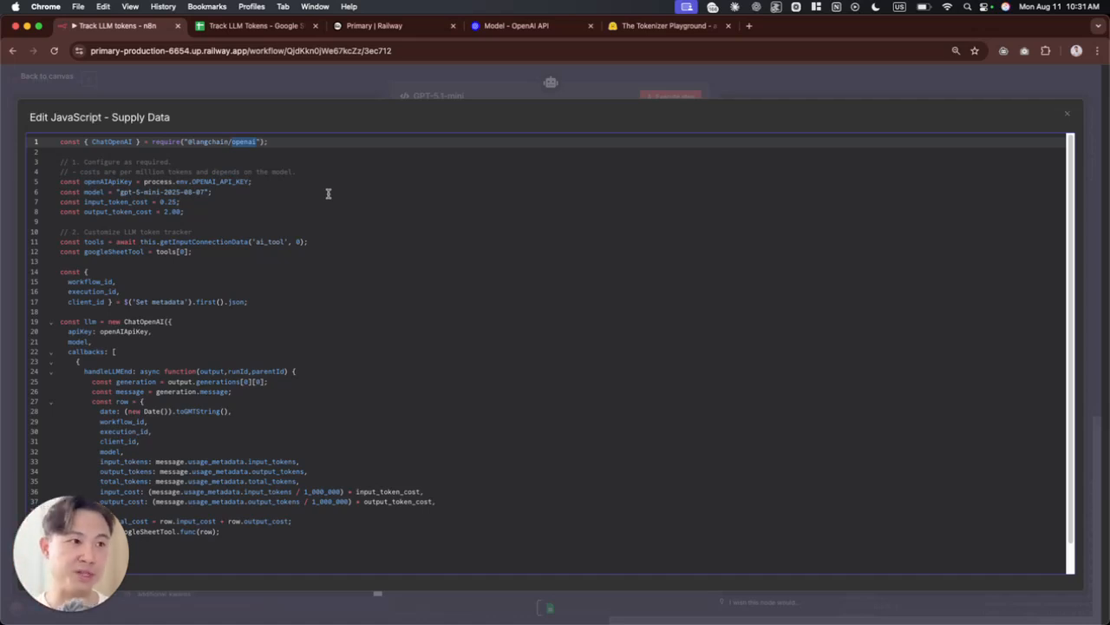
pyautogui.doubleClick(223, 182)
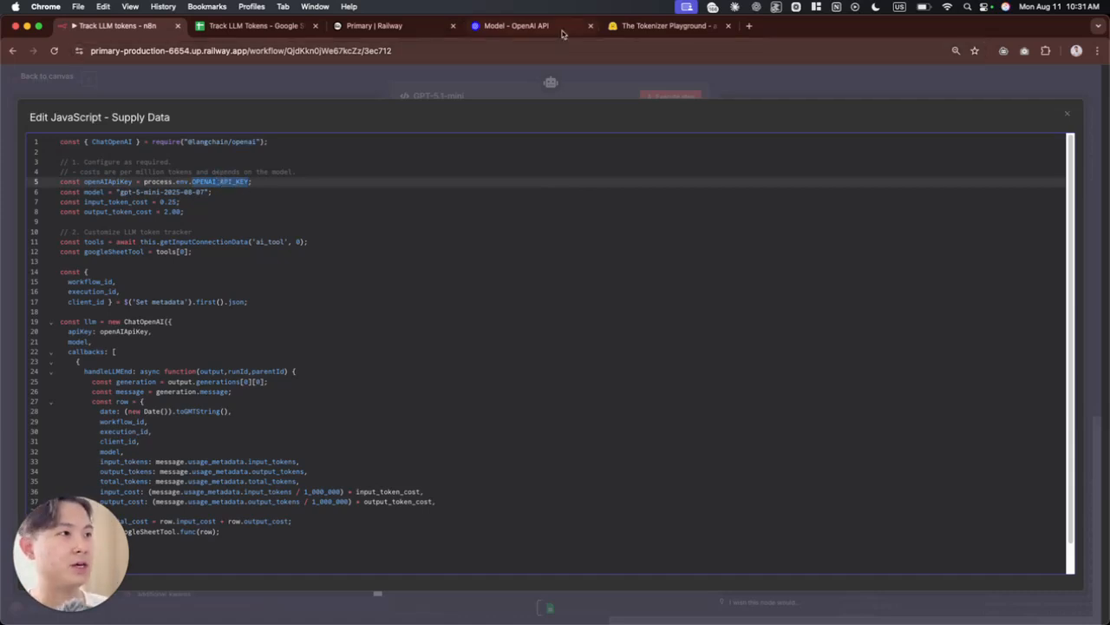
# Step: Search the Railway service variables for "ANTHROPIC" and return to the n8n code editor
pyautogui.click(390, 26)
pyautogui.press('super+f')
pyautogui.write('aNTHROPIC')
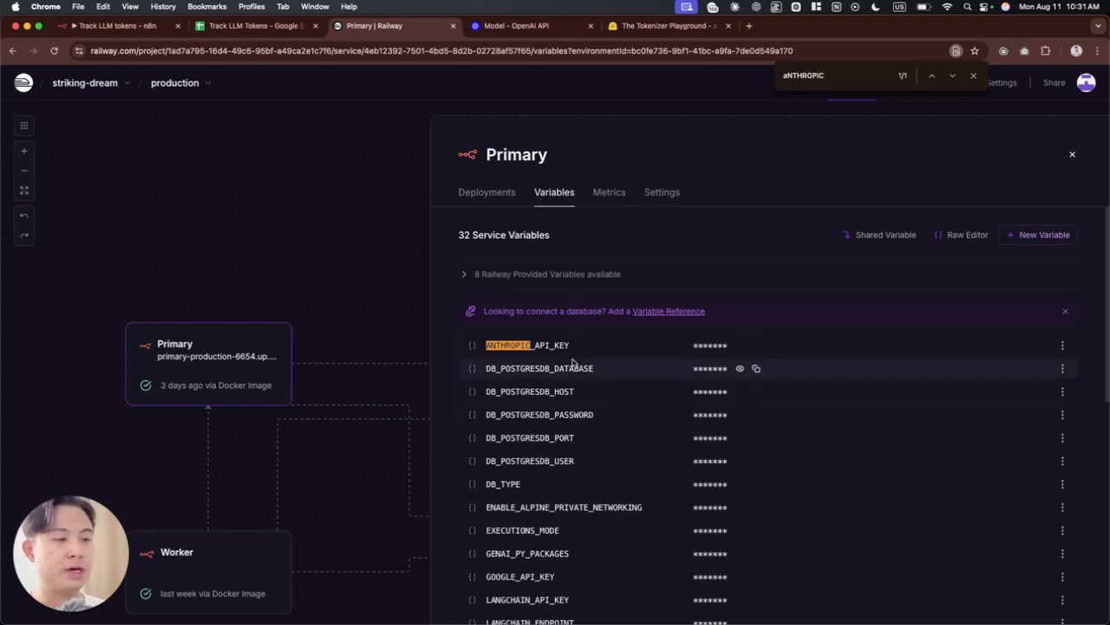
pyautogui.press('Escape')
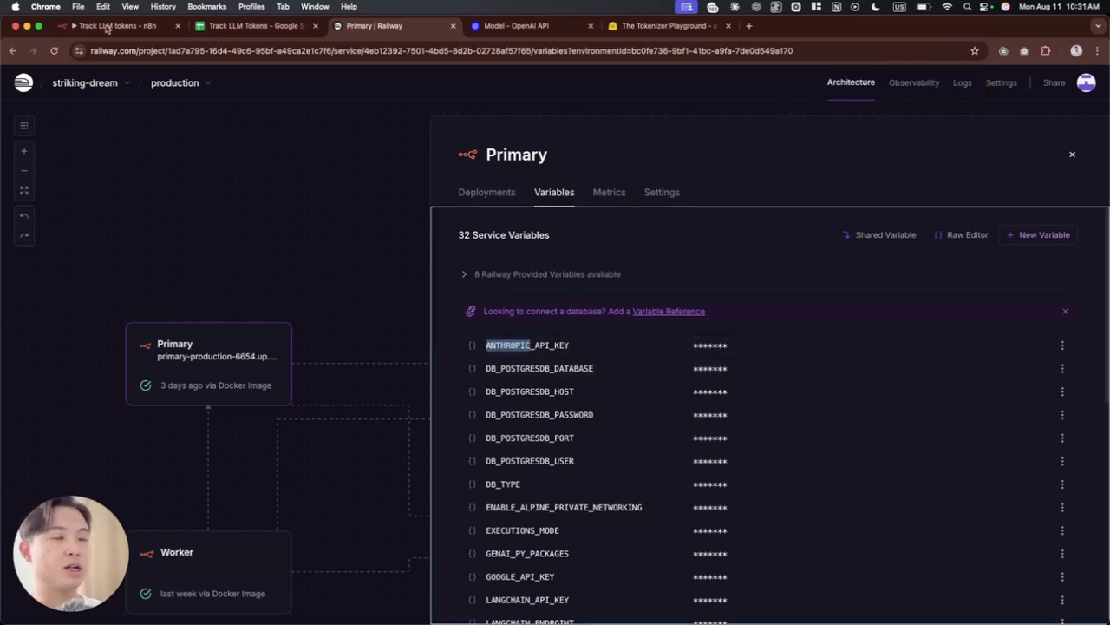
pyautogui.click(108, 27)
pyautogui.click(488, 255)
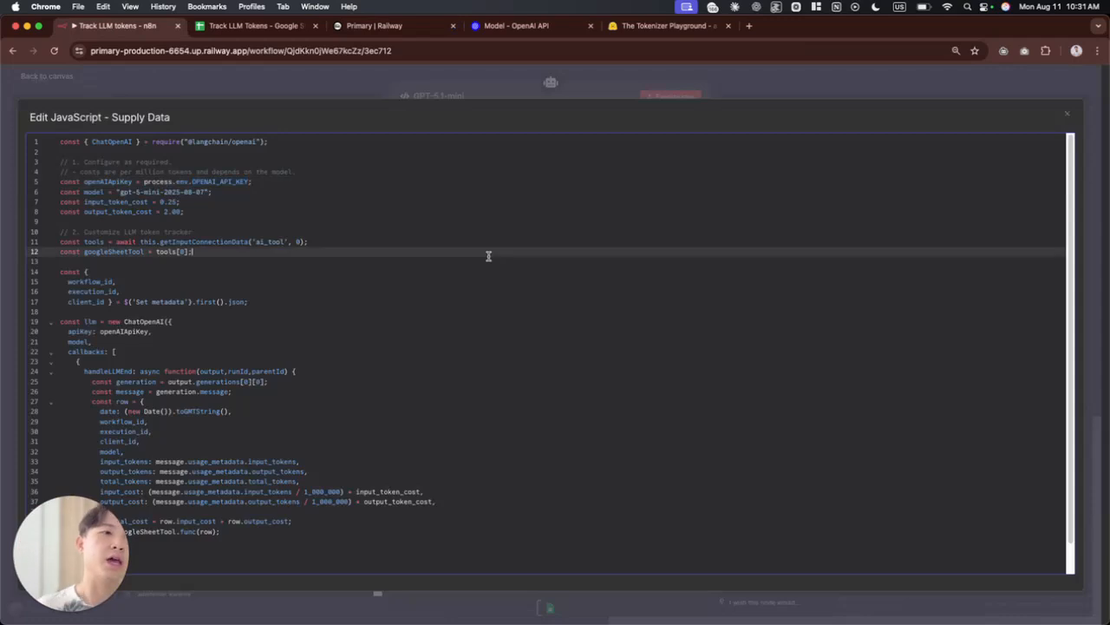
# Step: Select the model name on line 6, then search the web for "openai gpt-5-mini" and open OpenAI's model page
pyautogui.click(124, 192)
pyautogui.moveTo(124, 192); pyautogui.dragTo(205, 194)
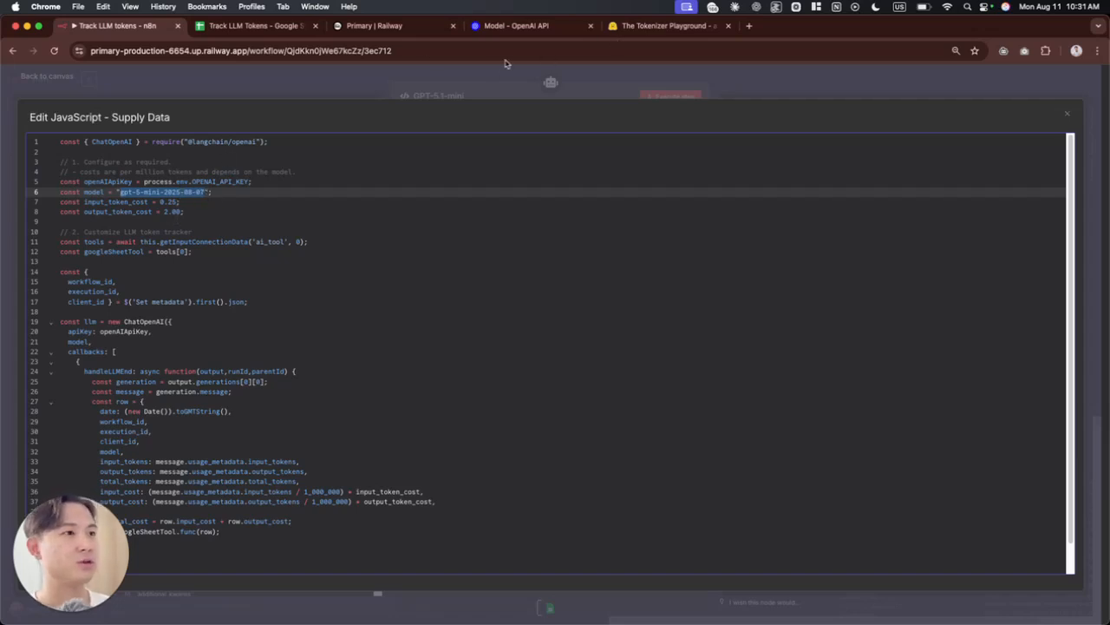
pyautogui.click(751, 26)
pyautogui.write('openai ')
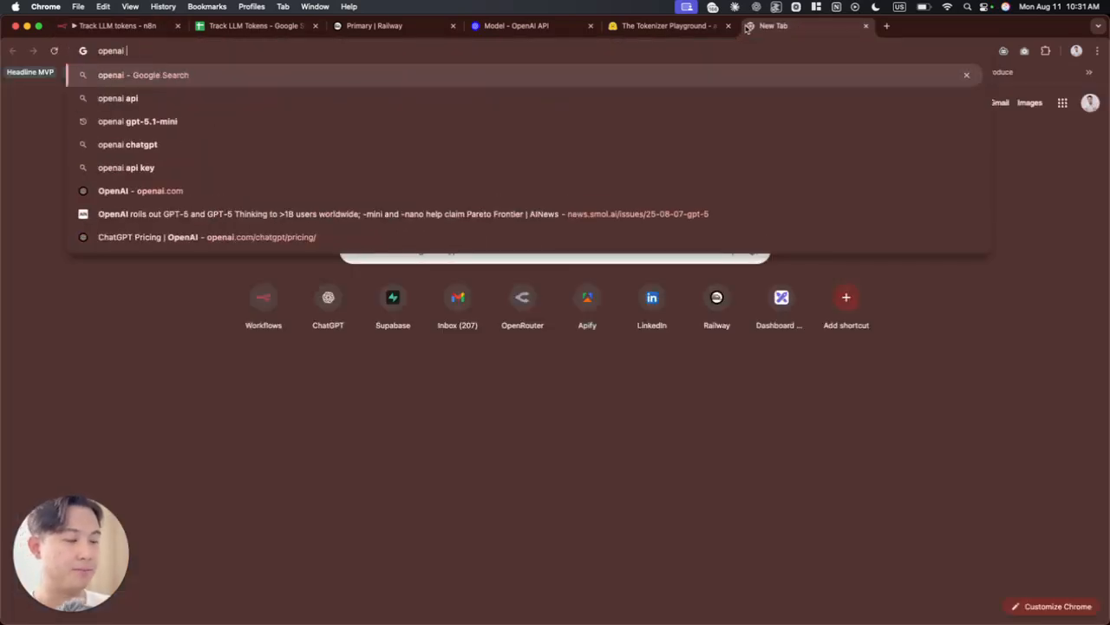
pyautogui.write('gpt-5-mini')
pyautogui.press('Return')
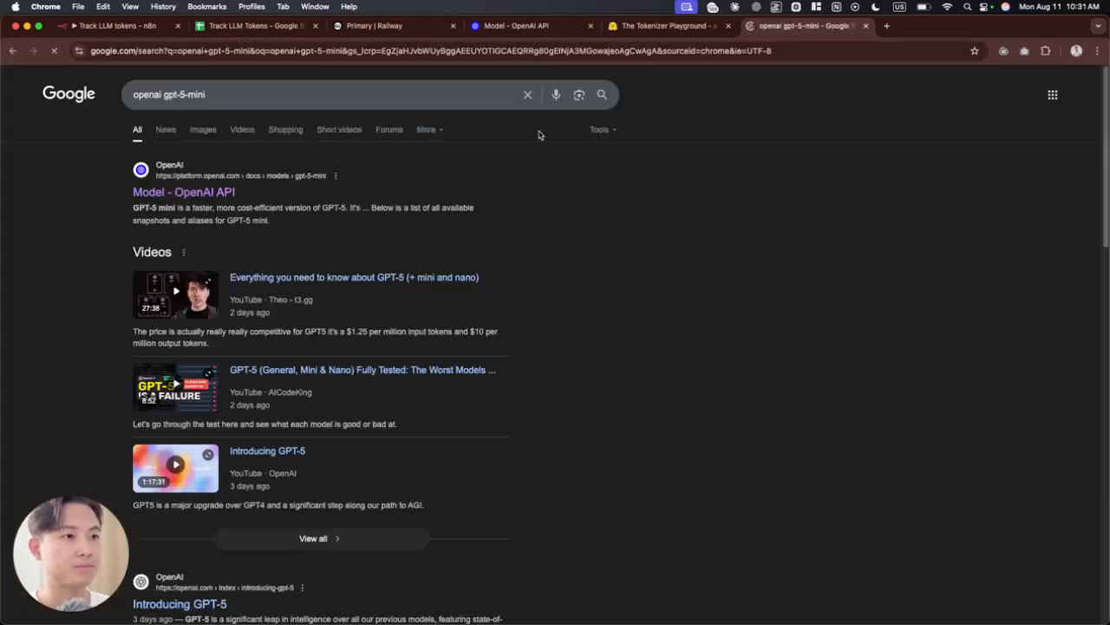
pyautogui.click(193, 195)
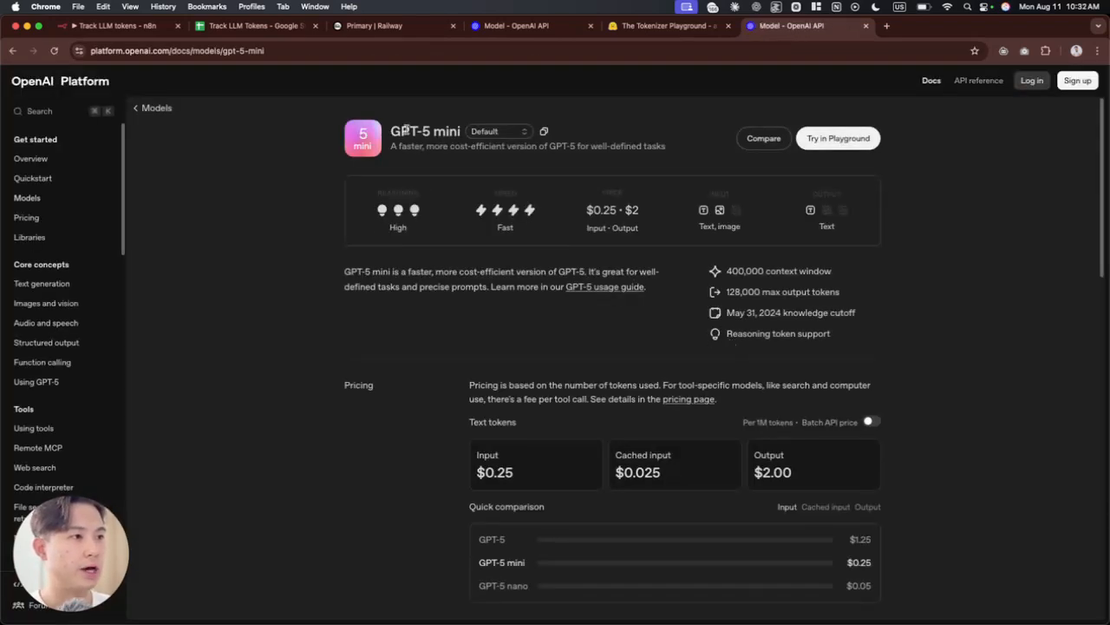
# Step: Find the Snapshots section of the GPT-5 mini page and highlight the gpt-5-mini-2025-08-07 snapshot name
pyautogui.scroll(-5, 535, 336)
pyautogui.scroll(5, 662, 362)
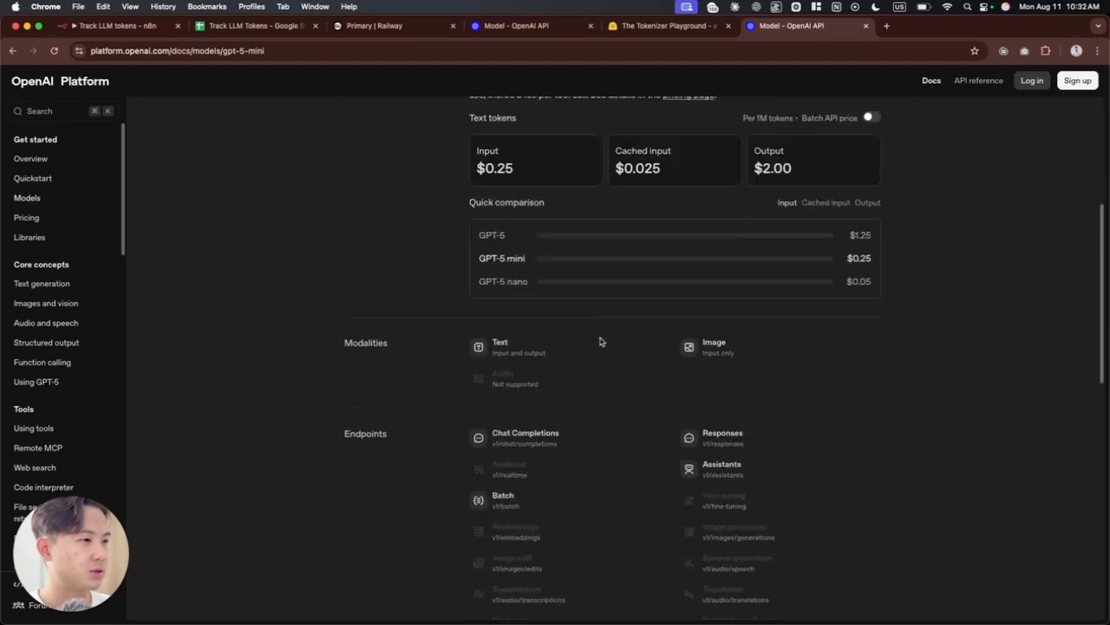
pyautogui.scroll(-10, 601, 347)
pyautogui.scroll(-1, 623, 461)
pyautogui.moveTo(613, 430); pyautogui.dragTo(592, 446)
pyautogui.scroll(-3, 624, 416)
pyautogui.moveTo(624, 354); pyautogui.dragTo(498, 347)
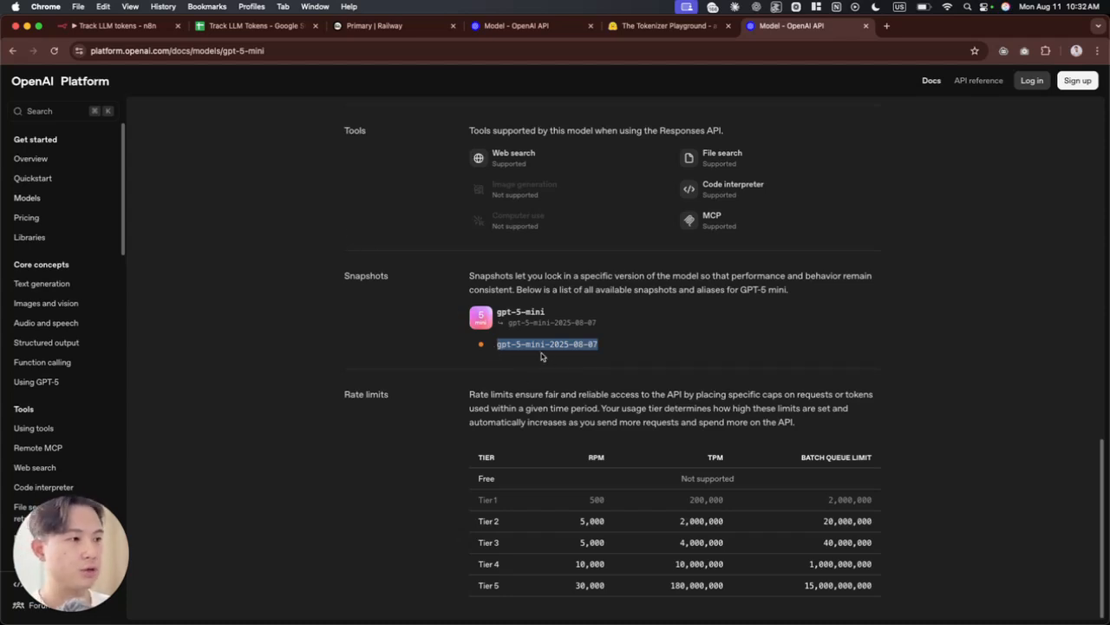
# Step: Return to the n8n code editor and examine the model name and the input and output token cost constants
pyautogui.click(126, 26)
pyautogui.click(186, 190)
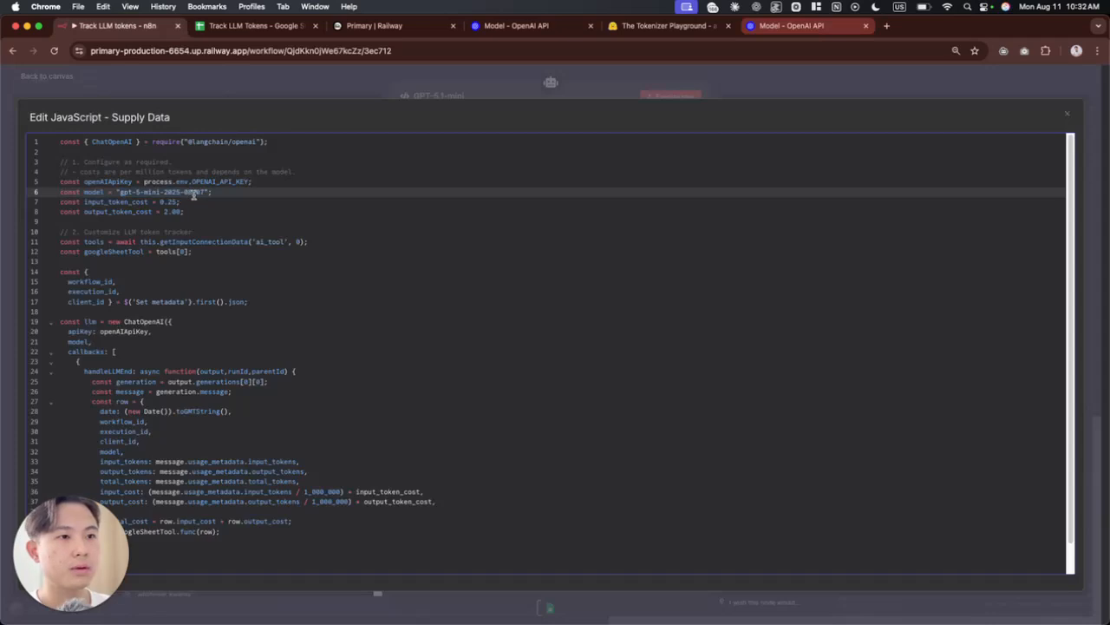
pyautogui.moveTo(85, 202); pyautogui.dragTo(143, 211)
pyautogui.click(153, 213)
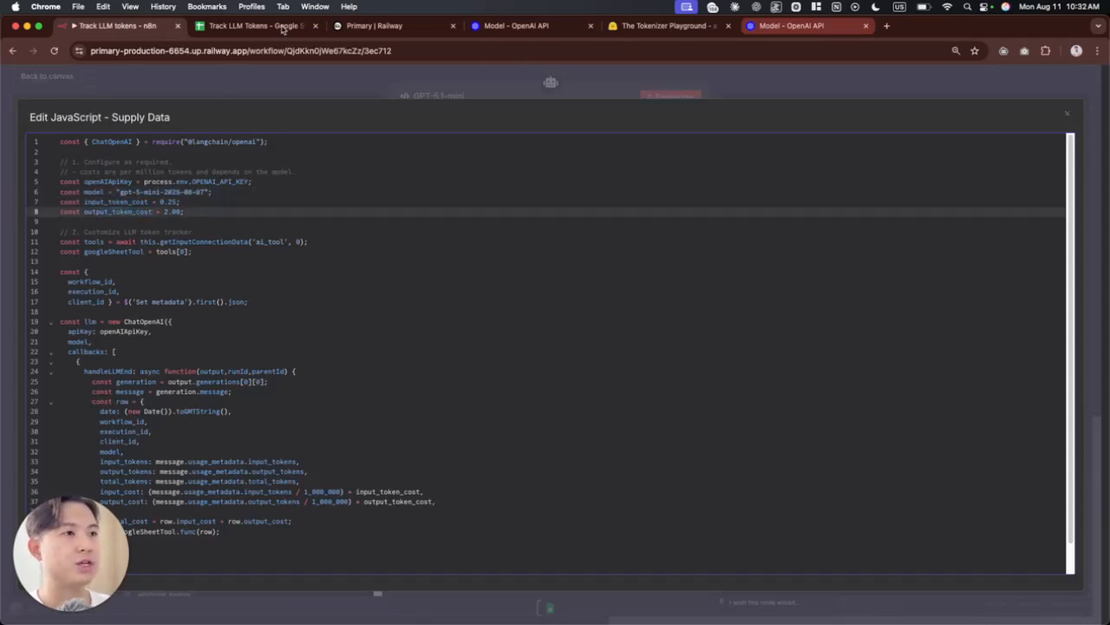
# Step: Examine the input and output prices per 1M text tokens in the Pricing section of the OpenAI model page
pyautogui.click(779, 26)
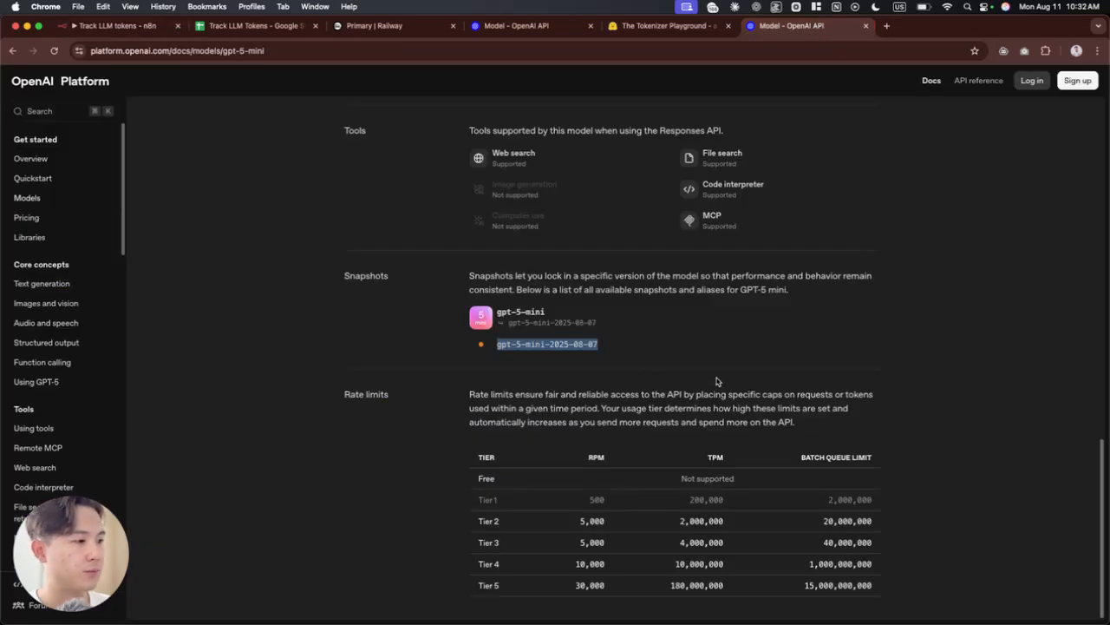
pyautogui.scroll(3, 719, 404)
pyautogui.scroll(6, 719, 403)
pyautogui.scroll(1, 512, 302)
pyautogui.moveTo(477, 322)
pyautogui.mouseDown()
pyautogui.moveTo(523, 332)
pyautogui.moveTo(474, 328)
pyautogui.mouseUp()
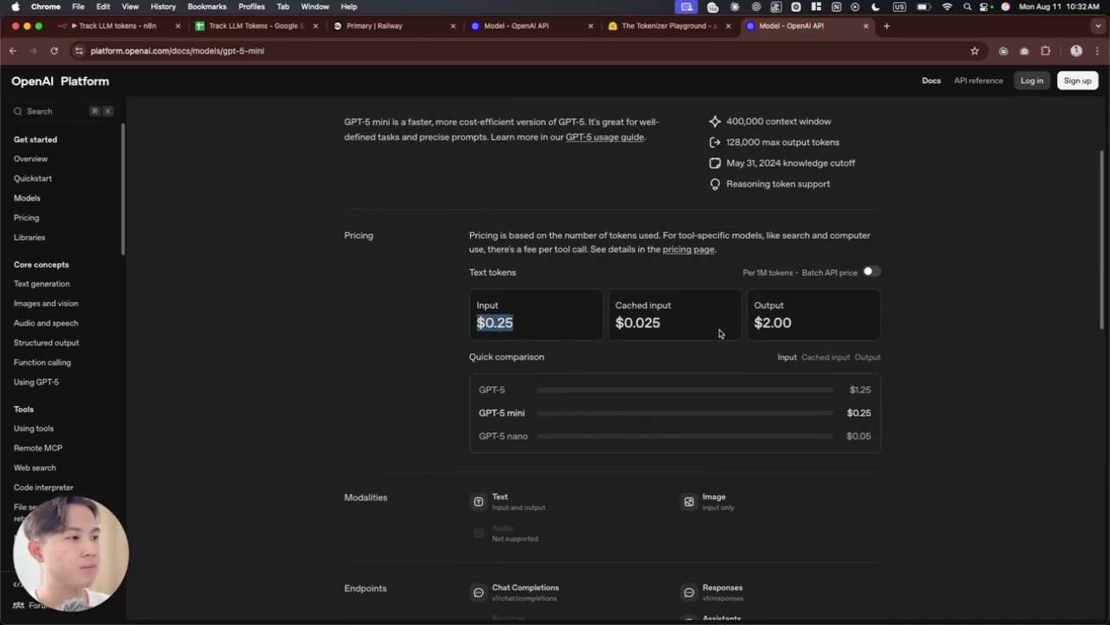
pyautogui.moveTo(754, 322); pyautogui.dragTo(793, 320)
pyautogui.moveTo(742, 273); pyautogui.dragTo(796, 278)
pyautogui.click(923, 319)
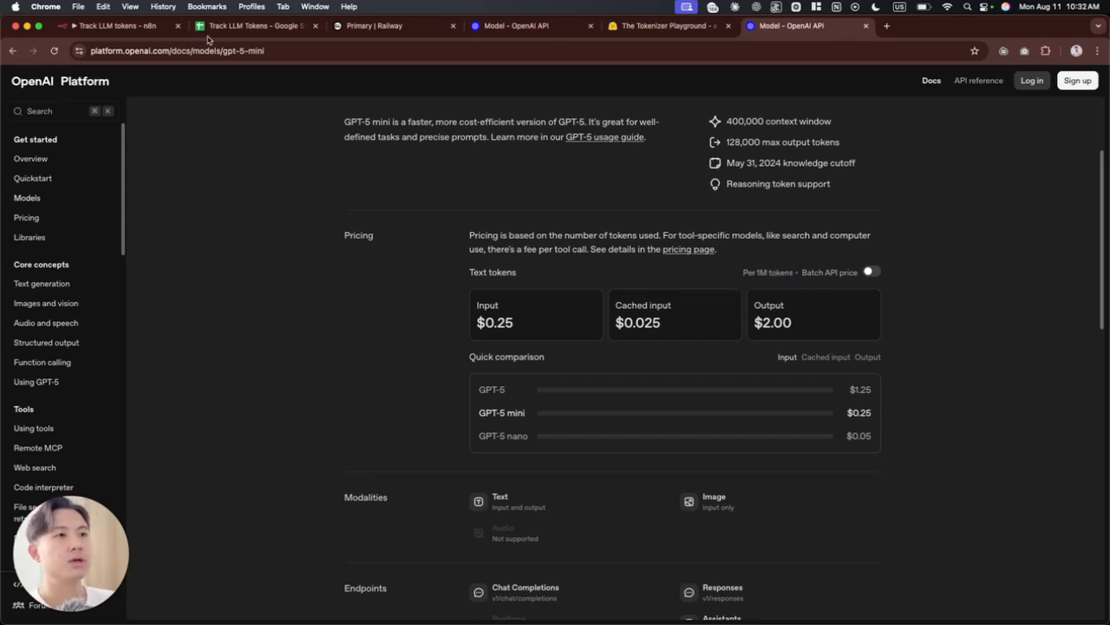
# Step: Return to the n8n code and examine the token cost constants on lines 7 and 8 and the division by 1_000_000 on line 36
pyautogui.click(105, 26)
pyautogui.moveTo(180, 211); pyautogui.dragTo(159, 202)
pyautogui.click(173, 211)
pyautogui.moveTo(84, 202); pyautogui.dragTo(132, 215)
pyautogui.click(138, 202)
pyautogui.click(140, 219)
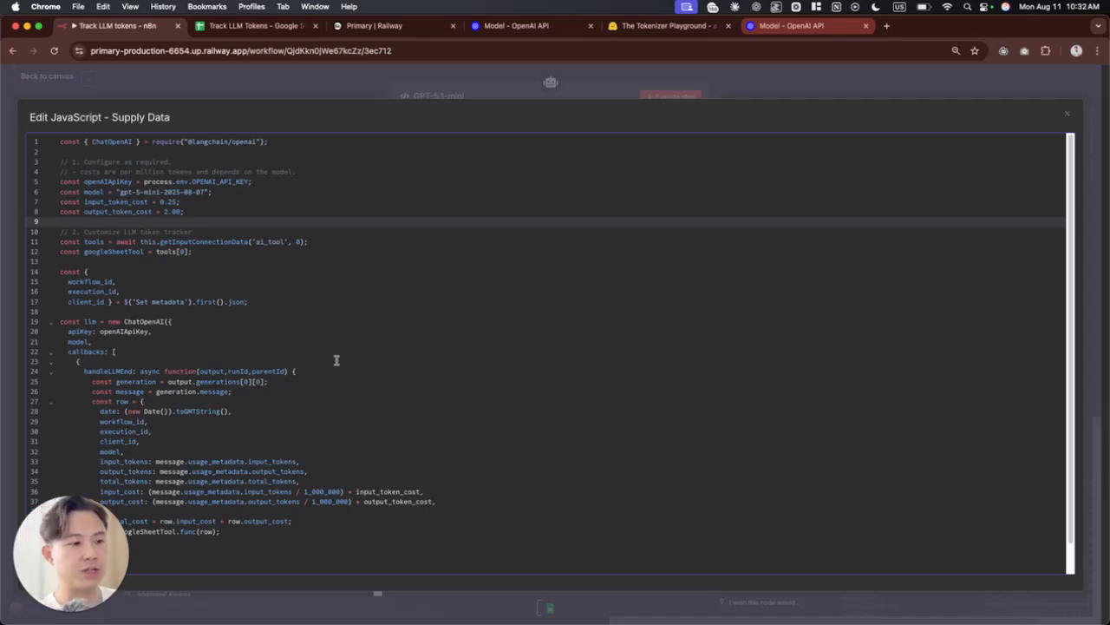
pyautogui.moveTo(296, 491); pyautogui.dragTo(336, 491)
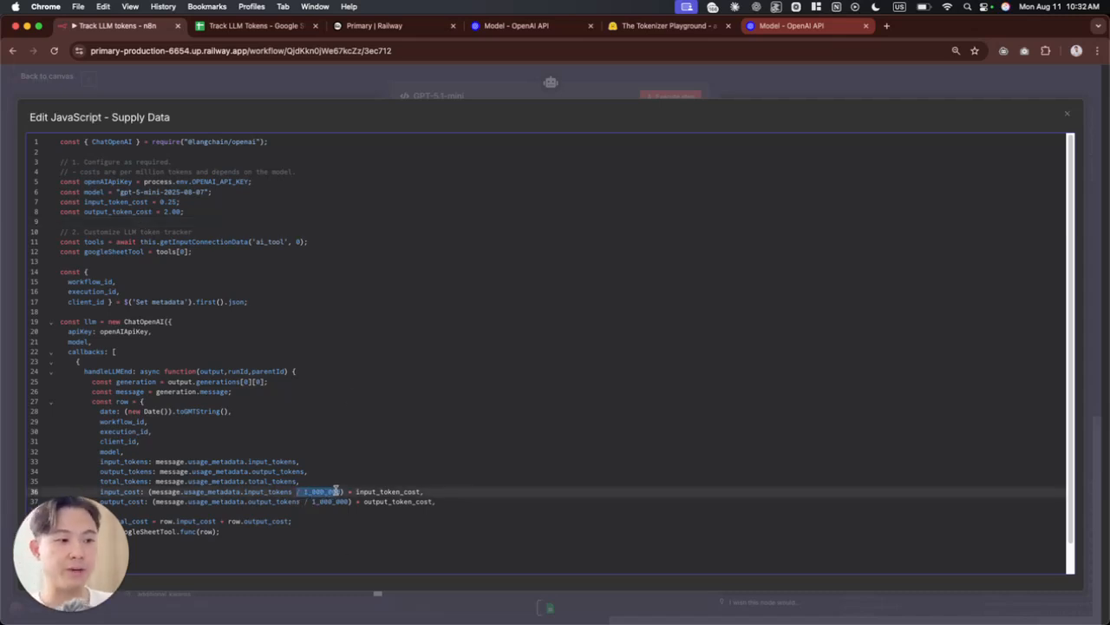
pyautogui.click(419, 221)
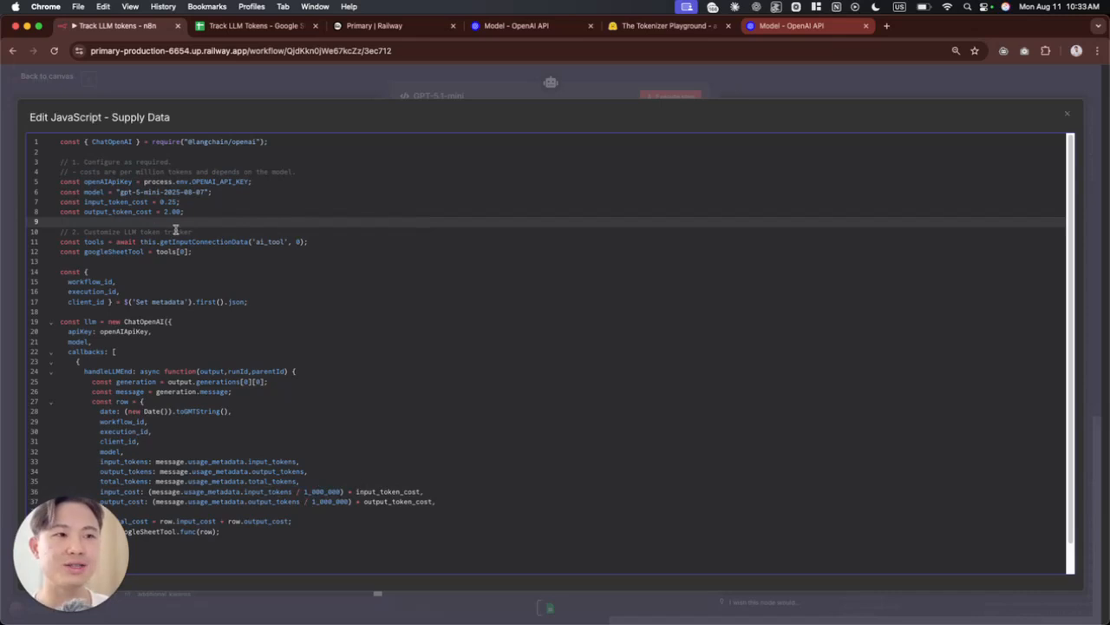
pyautogui.moveTo(188, 214); pyautogui.dragTo(93, 202)
pyautogui.click(264, 223)
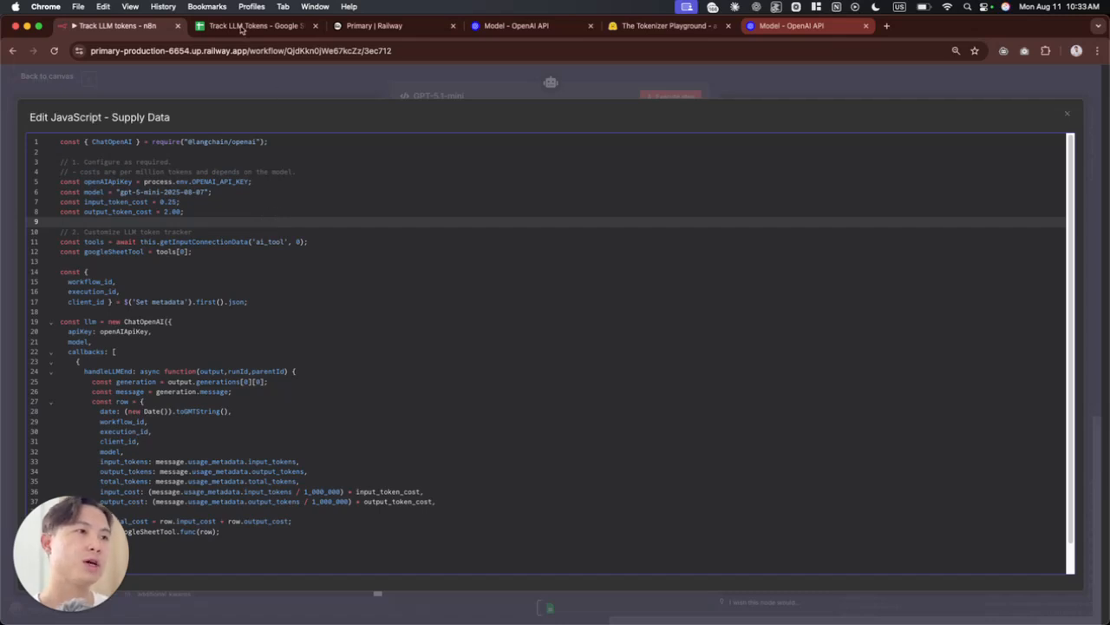
# Step: Switch to the Track LLM Tokens sheet and check the output_tokens and total_cost cells of the first logged row
pyautogui.click(244, 28)
pyautogui.click(354, 153)
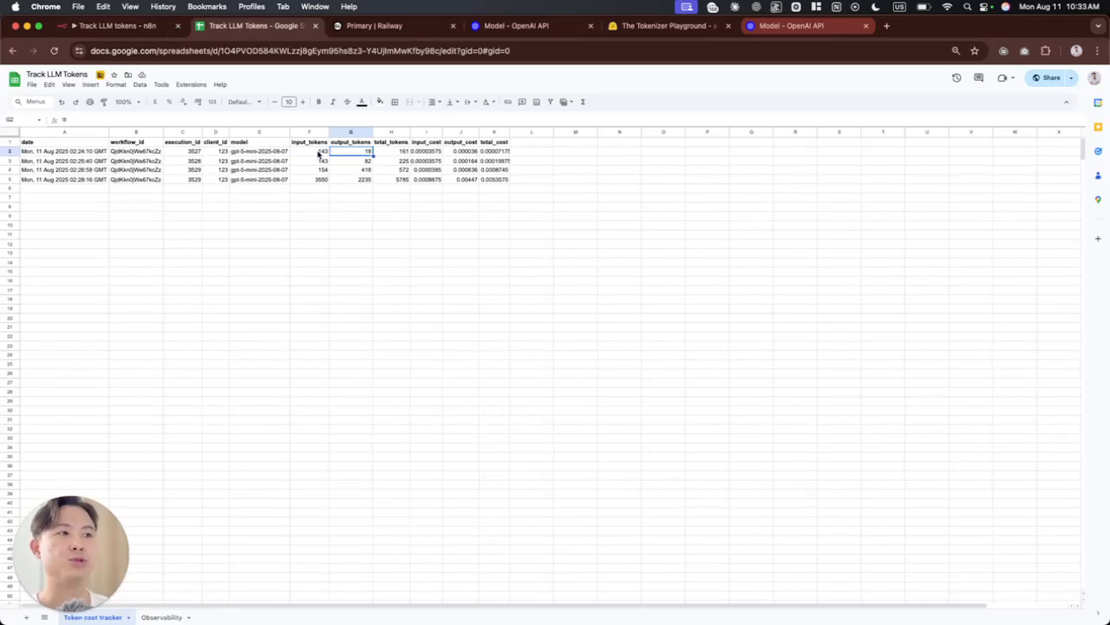
pyautogui.click(499, 152)
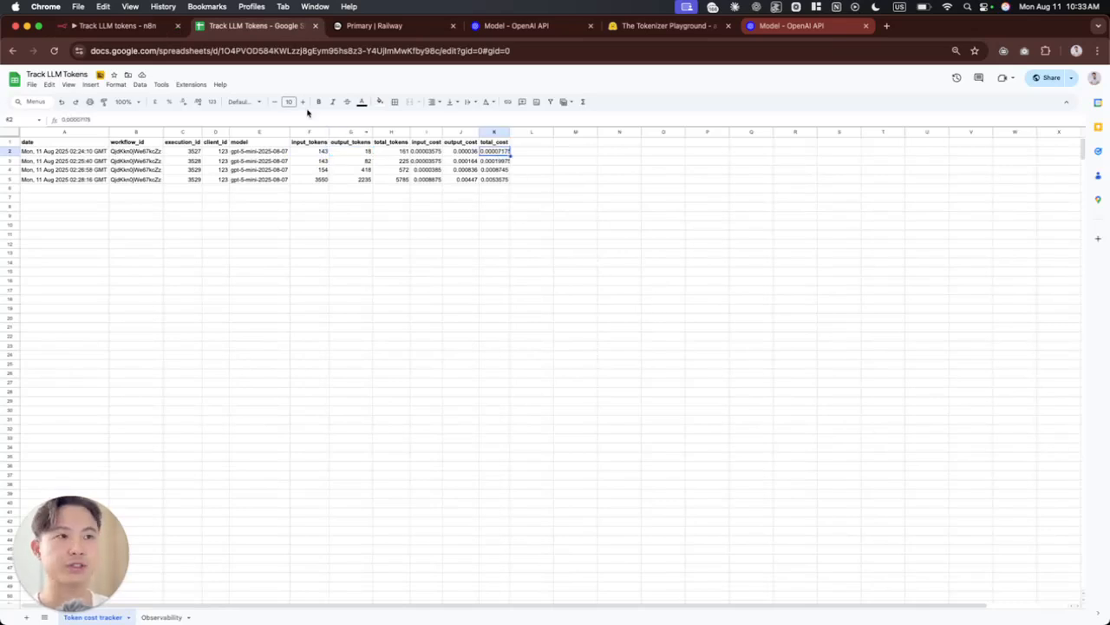
# Step: Go back to the n8n code editor and look through the LLM token tracker section starting at line 10
pyautogui.click(117, 25)
pyautogui.click(295, 322)
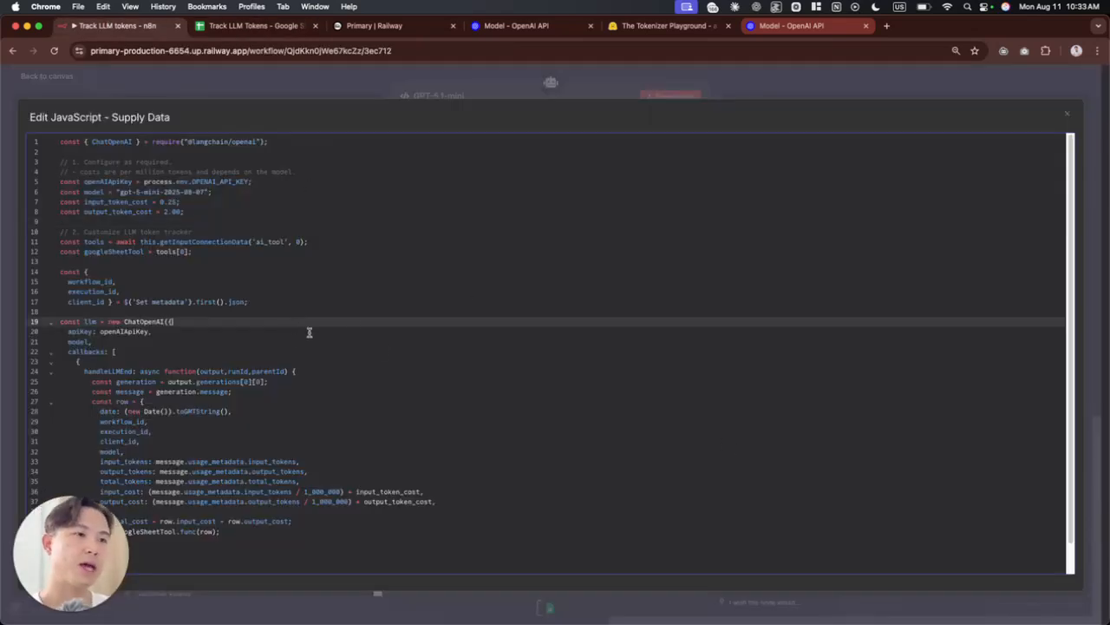
pyautogui.moveTo(116, 243); pyautogui.dragTo(248, 331)
pyautogui.scroll(-1, 292, 375)
pyautogui.scroll(1, 273, 446)
pyautogui.click(232, 308)
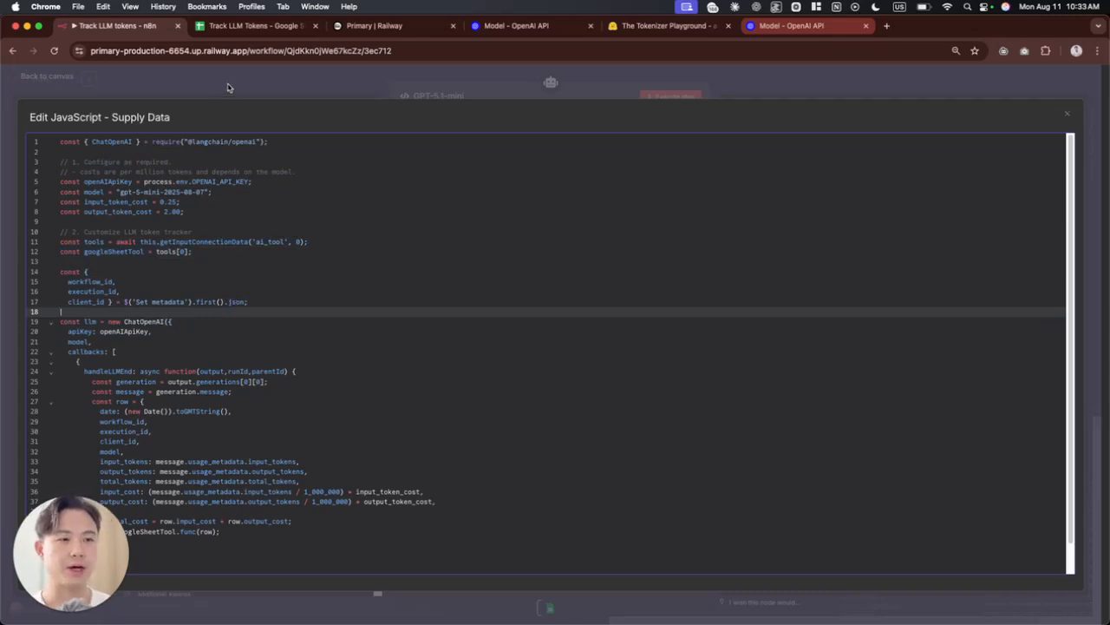
# Step: Examine the workflow_id, execution_id and client_id fields read from the Set metadata node on lines 14 to 17
pyautogui.moveTo(260, 302); pyautogui.dragTo(61, 283)
pyautogui.click(89, 292)
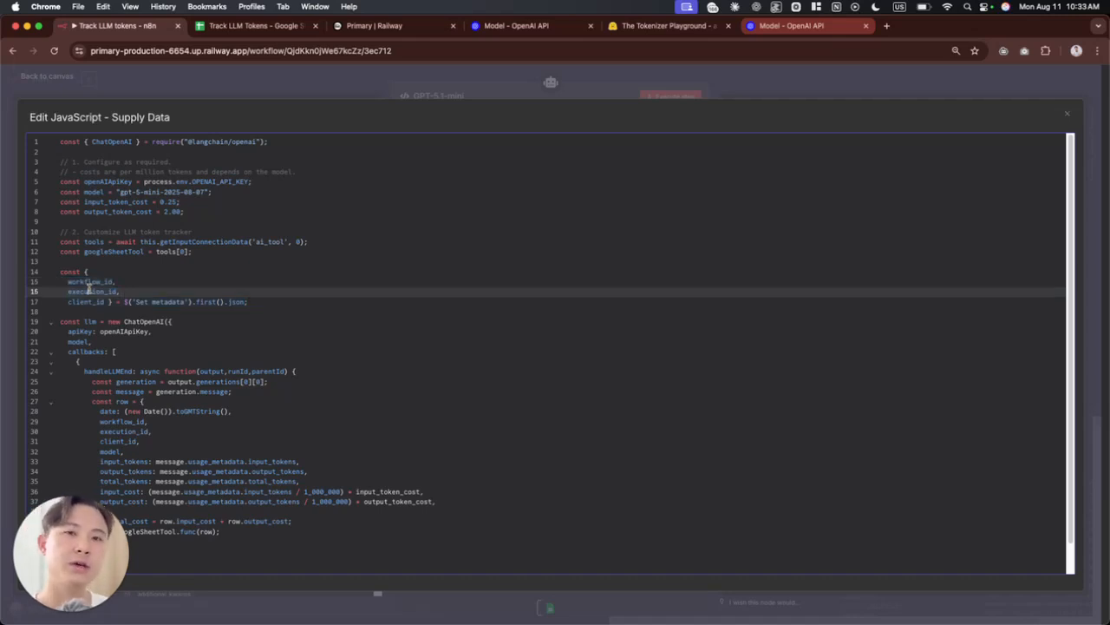
pyautogui.moveTo(66, 303); pyautogui.dragTo(102, 304)
pyautogui.moveTo(104, 305); pyautogui.dragTo(122, 313)
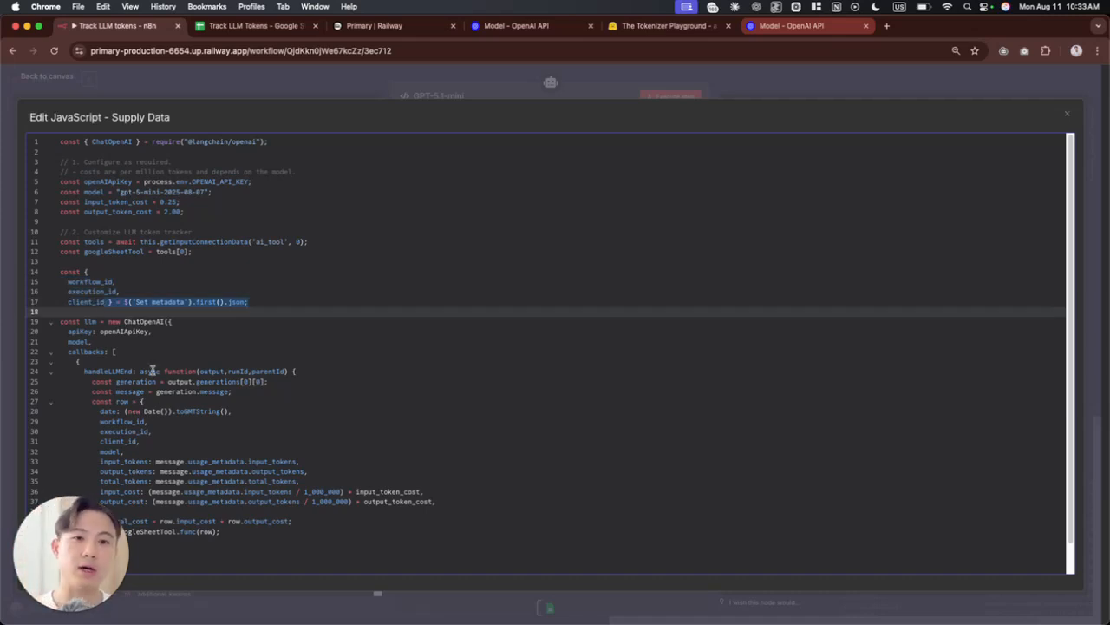
# Step: Check the metadata columns in the Google Sheet, then leave the n8n code and open the Set metadata node
pyautogui.click(251, 26)
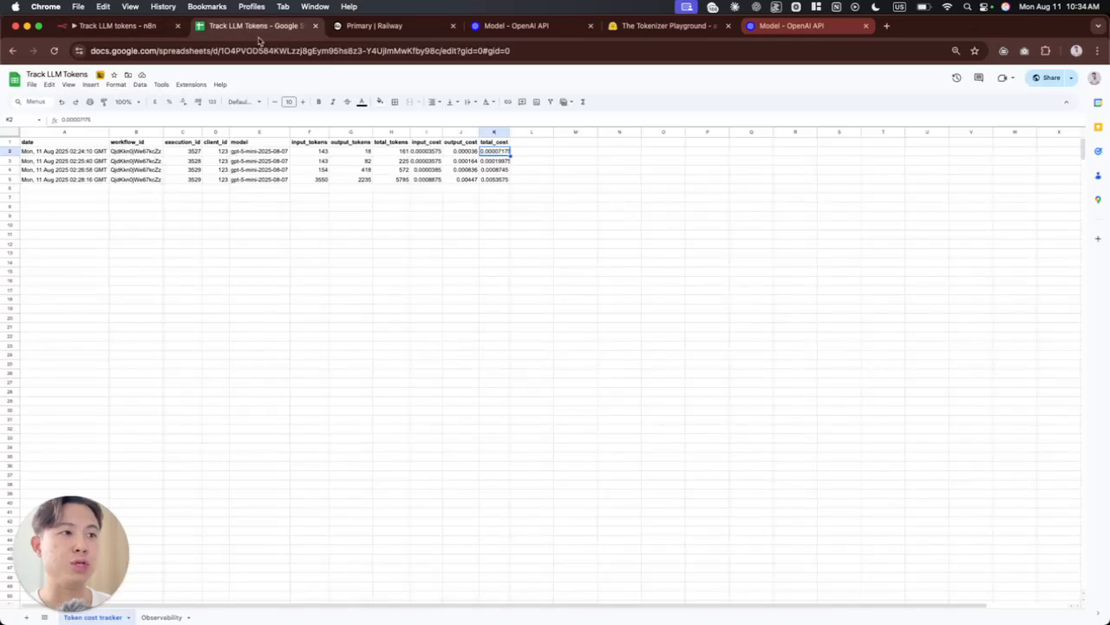
pyautogui.click(105, 27)
pyautogui.click(295, 81)
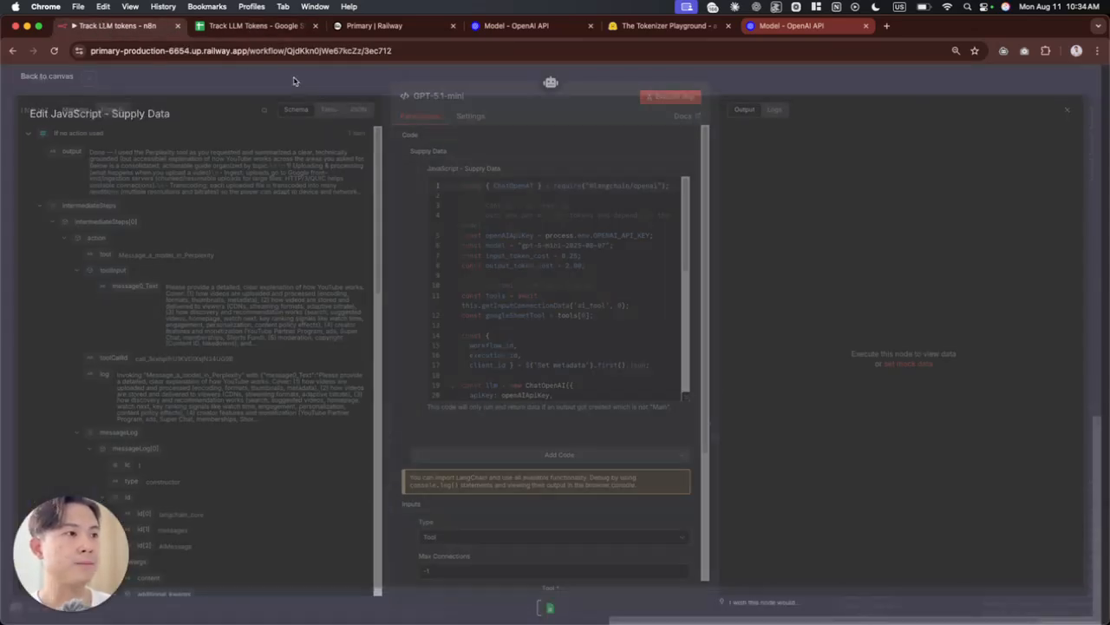
pyautogui.click(337, 87)
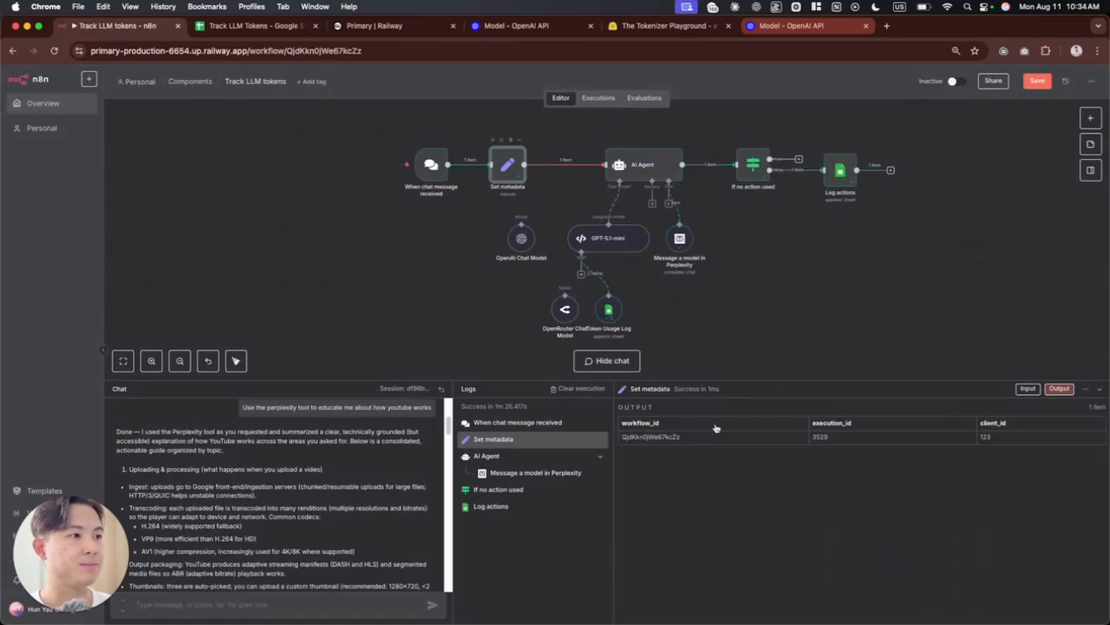
pyautogui.doubleClick(503, 166)
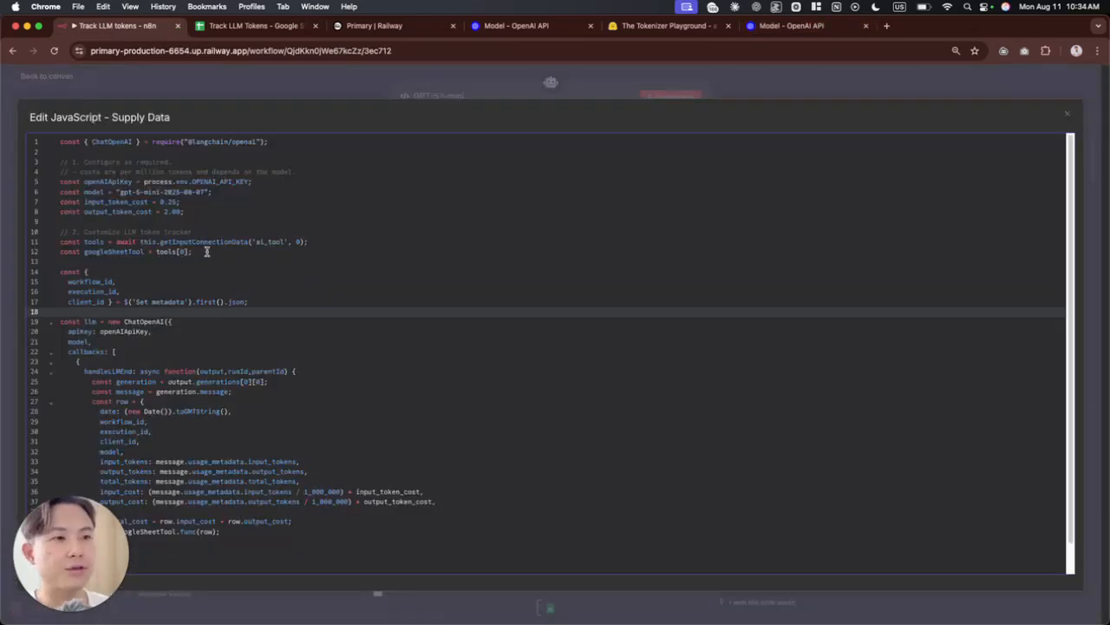
# Step: Examine the tools and googleSheetTool definitions on lines 11 and 12 of the GPT-5.1-mini code, then return to the canvas
pyautogui.moveTo(209, 251); pyautogui.dragTo(70, 241)
pyautogui.moveTo(215, 252); pyautogui.dragTo(157, 243)
pyautogui.click(214, 252)
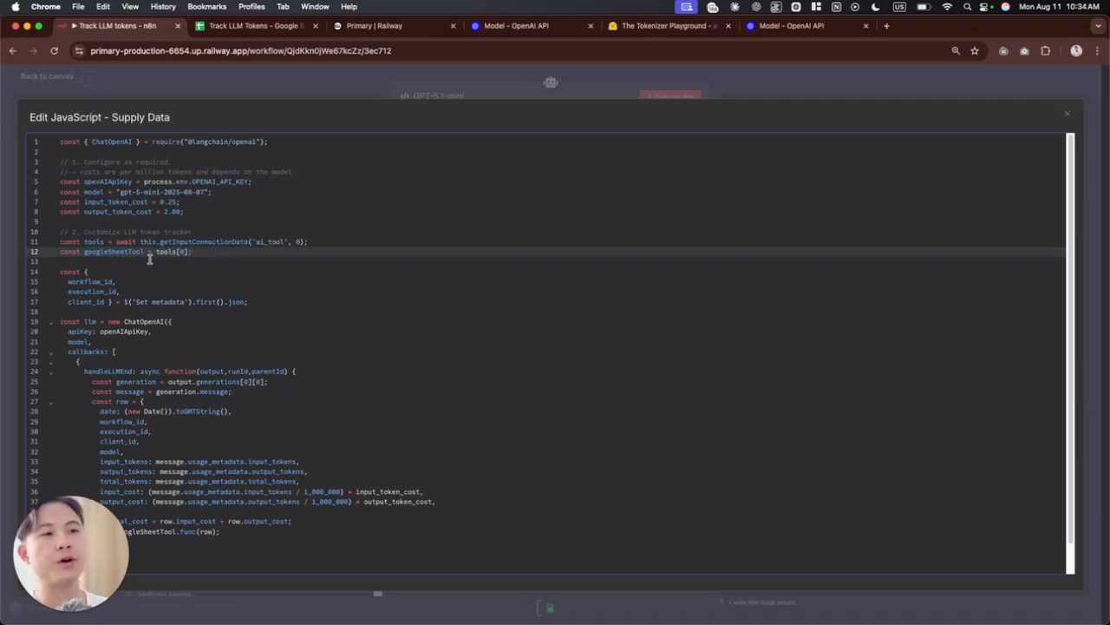
pyautogui.click(415, 90)
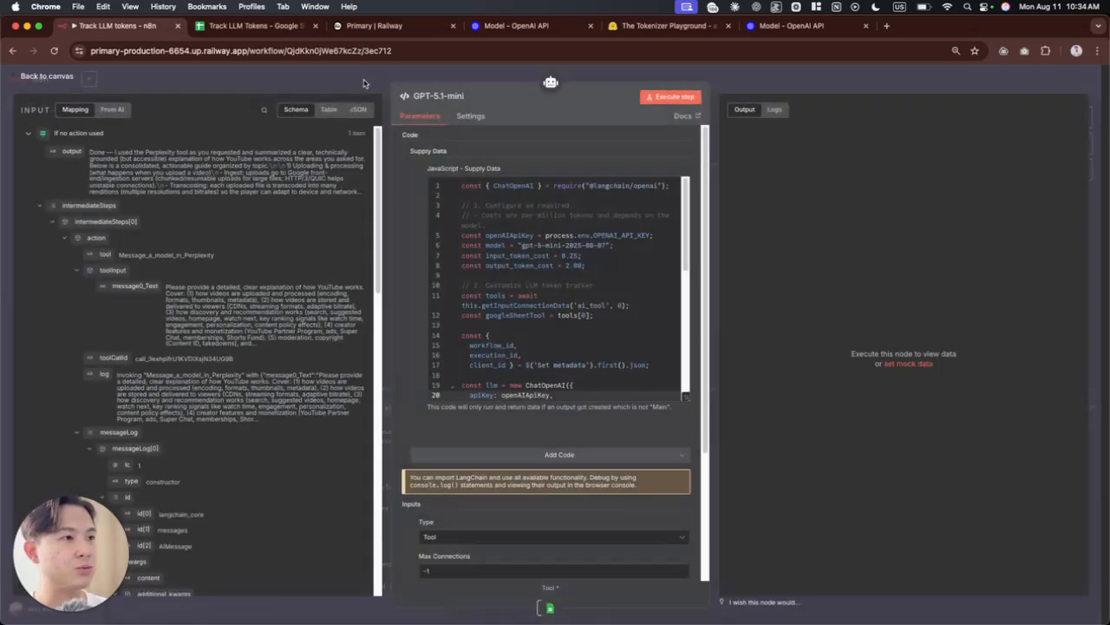
pyautogui.click(353, 82)
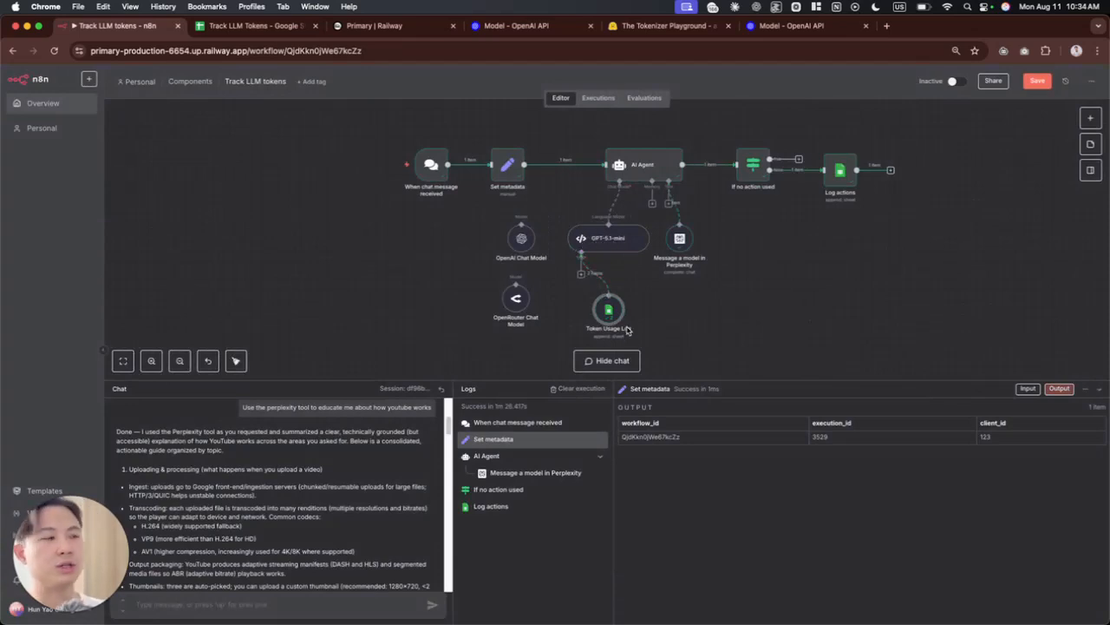
# Step: Reopen the GPT-5.1-mini node's expanded code and examine the googleSheetTool assignment on line 12
pyautogui.doubleClick(610, 244)
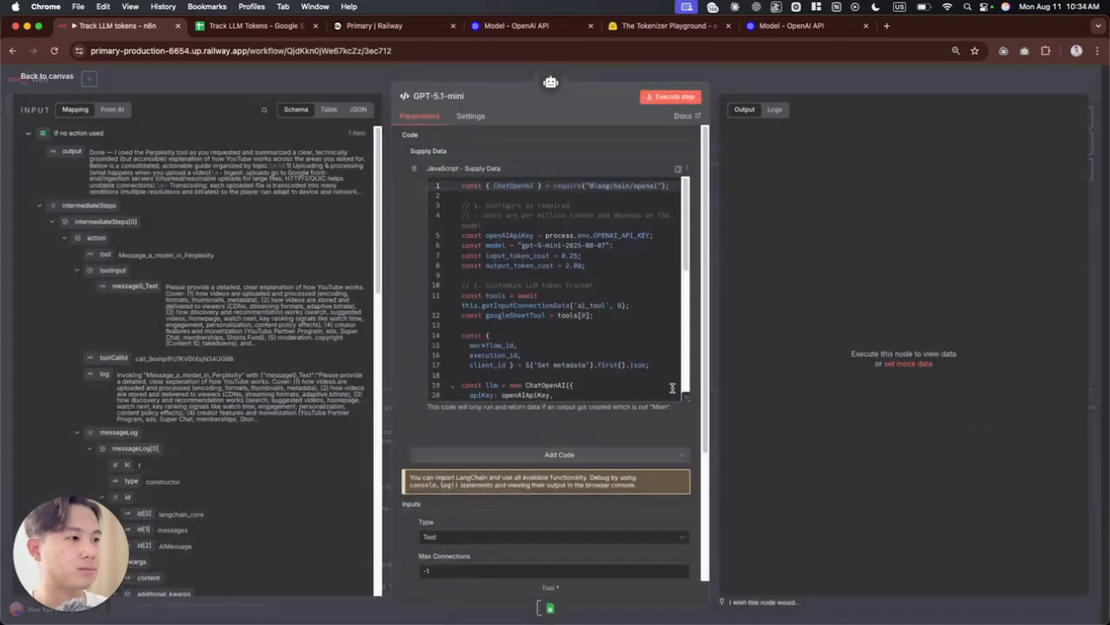
pyautogui.click(687, 398)
pyautogui.tripleClick(111, 252)
pyautogui.click(169, 251)
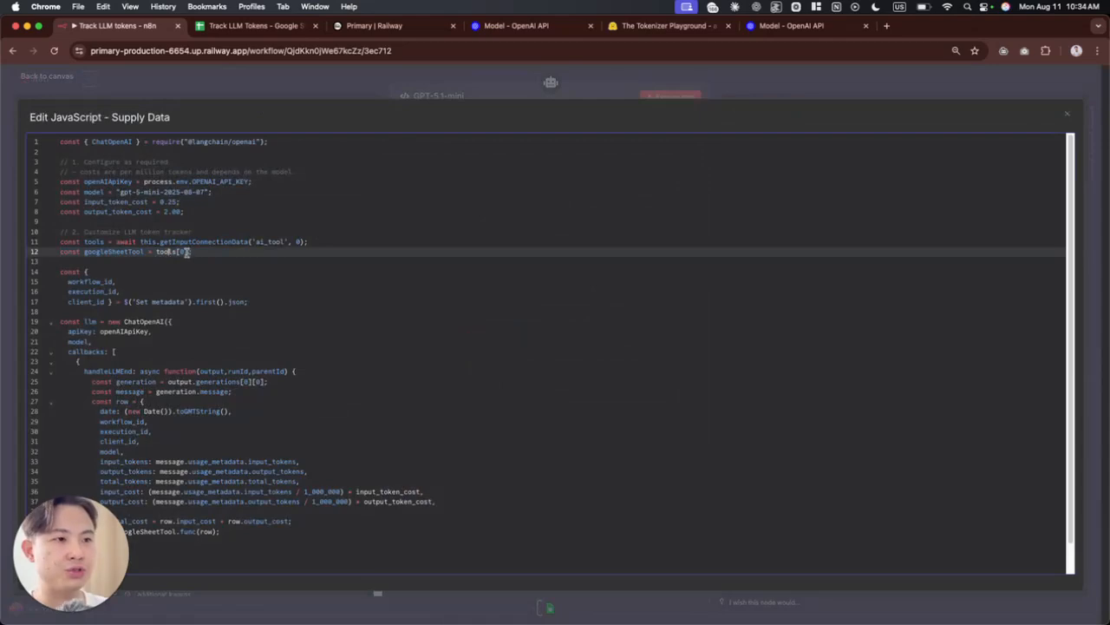
# Step: Return to the canvas and shift the Token Usage Log node slightly to the right beneath GPT-5.1-mini
pyautogui.click(318, 82)
pyautogui.click(318, 81)
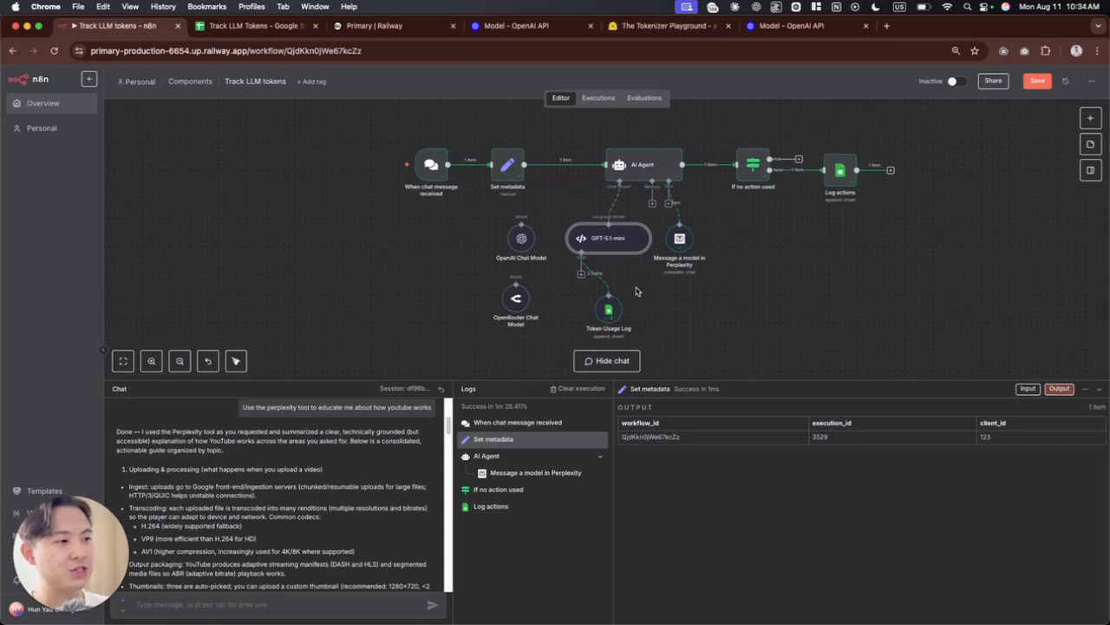
pyautogui.moveTo(613, 315); pyautogui.dragTo(620, 311)
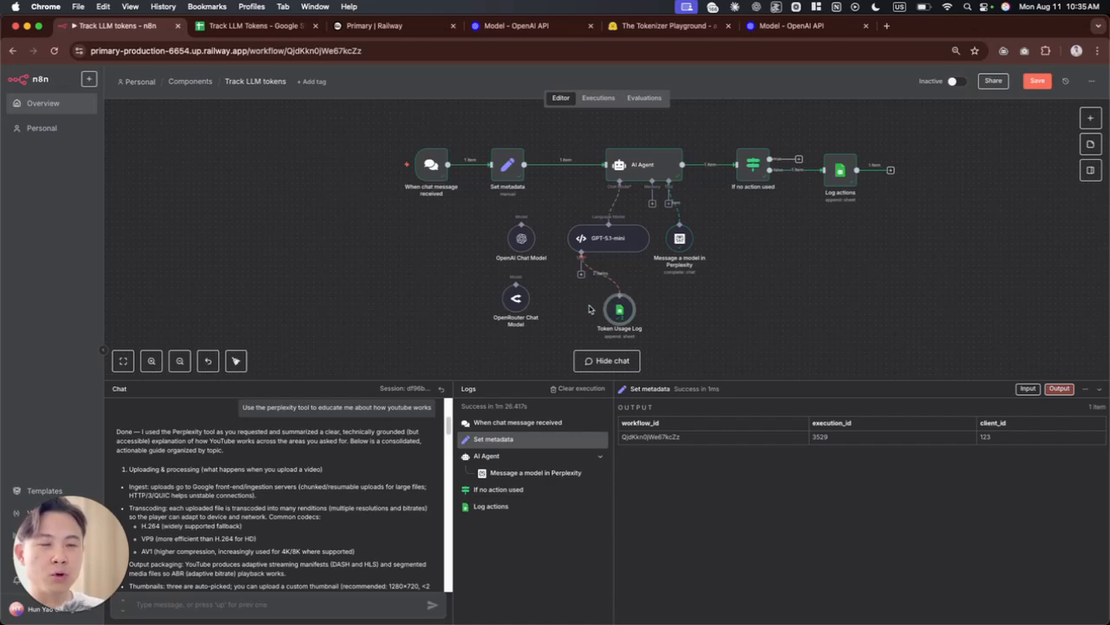
# Step: Expand the GPT-5.1-mini code again and examine the ChatOpenAI block and the configurable section on lines 5 to 17
pyautogui.doubleClick(616, 237)
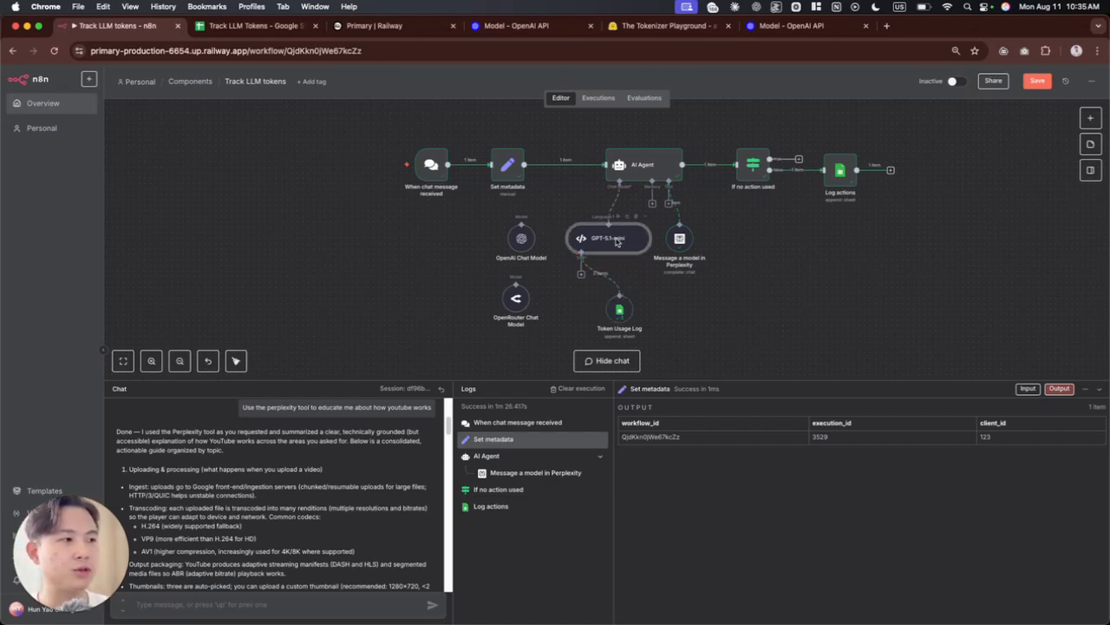
pyautogui.click(683, 397)
pyautogui.click(213, 252)
pyautogui.click(210, 262)
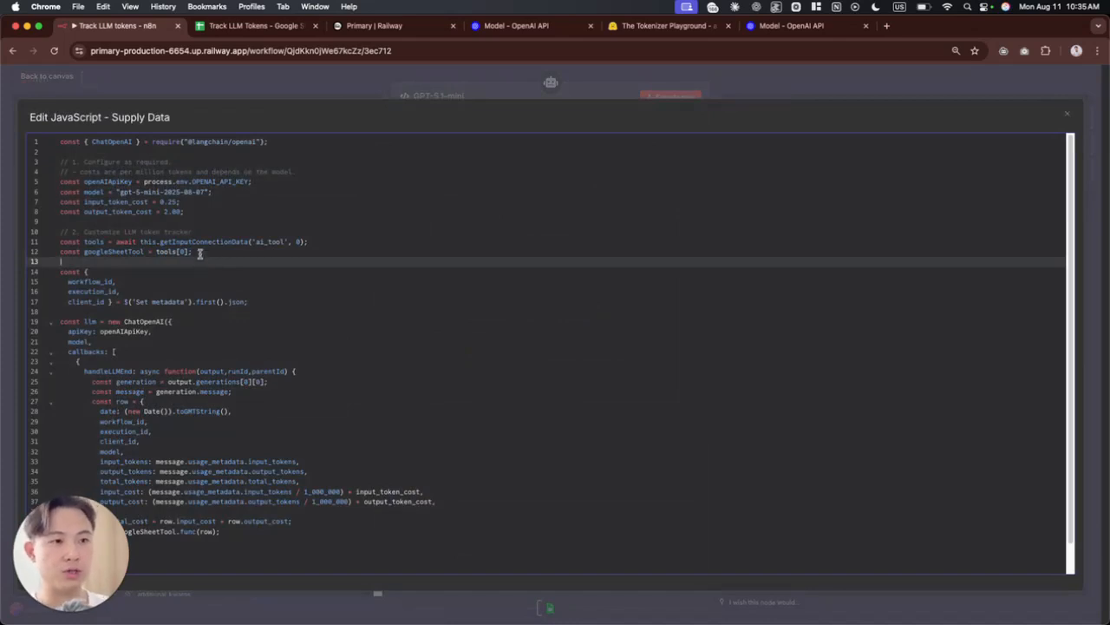
pyautogui.moveTo(76, 322); pyautogui.dragTo(184, 371)
pyautogui.moveTo(262, 302); pyautogui.dragTo(60, 182)
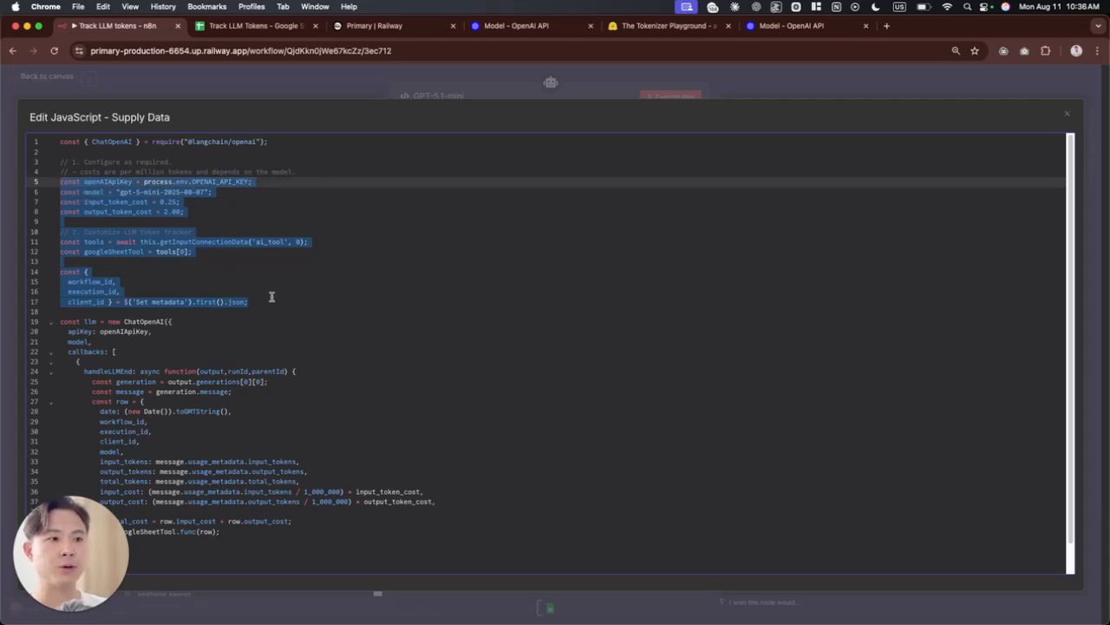
# Step: Examine the ChatOpenAI definition and its handleLLMEnd callback on lines 19 to 37 of the code
pyautogui.click(100, 331)
pyautogui.moveTo(77, 323); pyautogui.dragTo(181, 326)
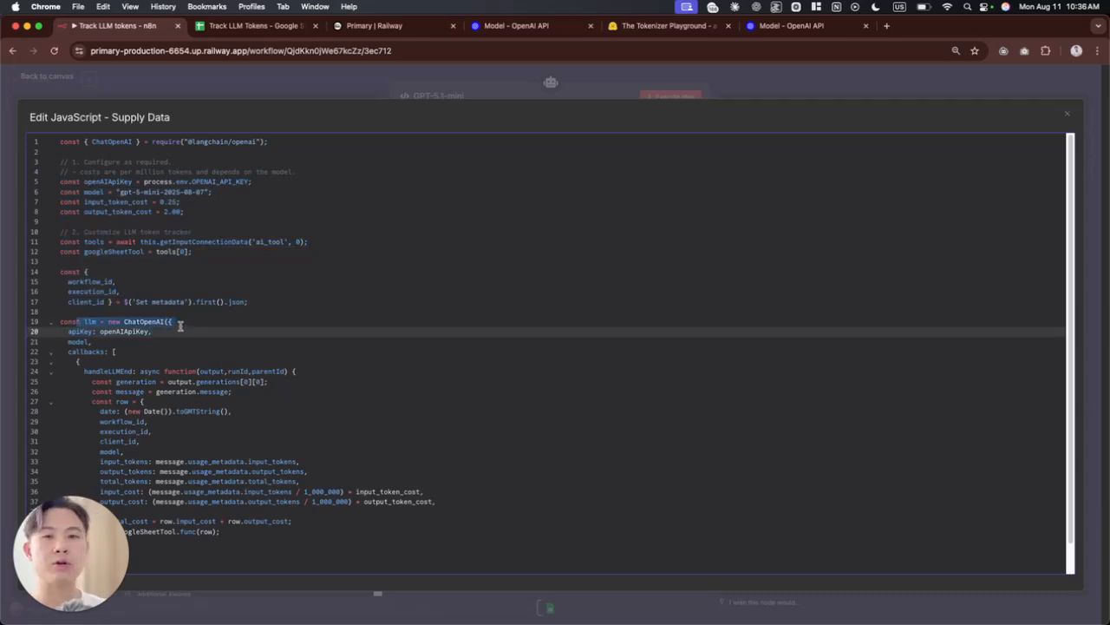
pyautogui.click(187, 340)
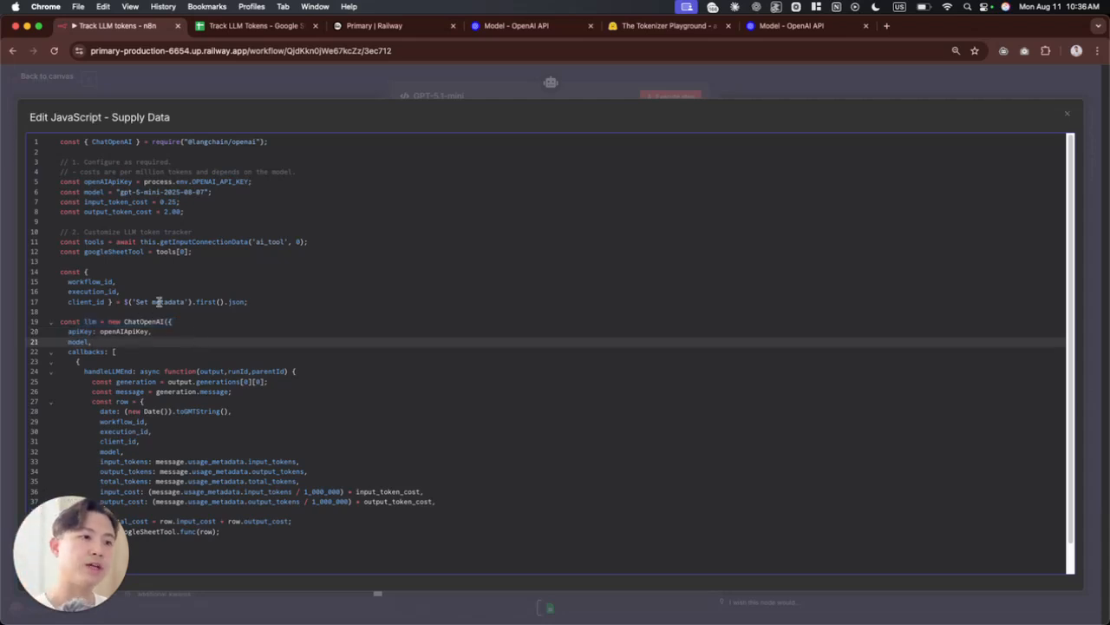
pyautogui.moveTo(95, 332); pyautogui.dragTo(435, 502)
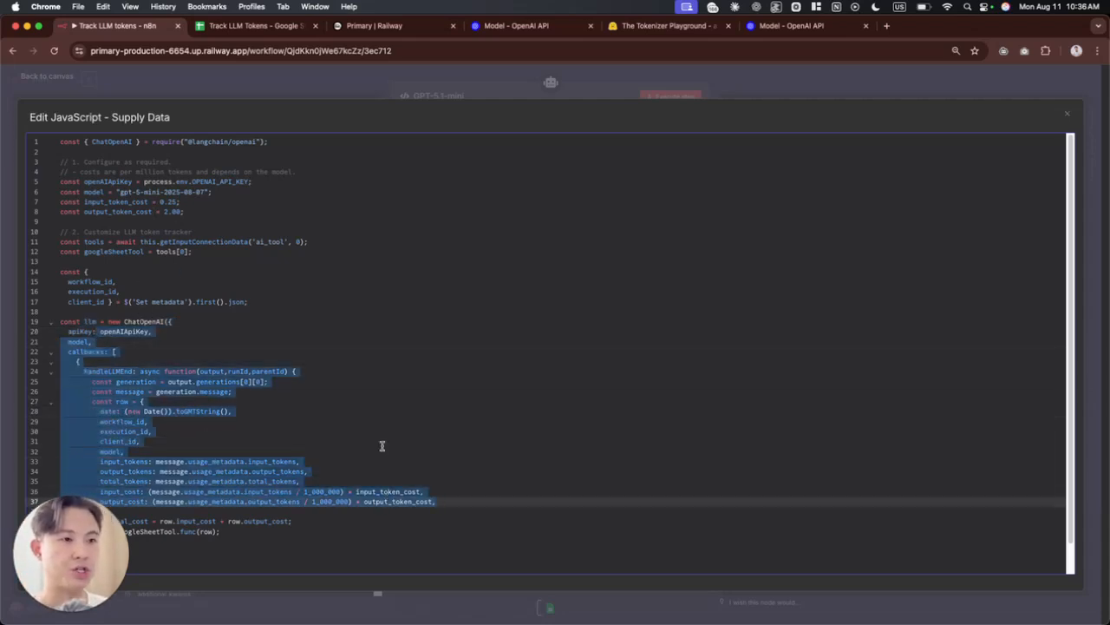
pyautogui.click(298, 391)
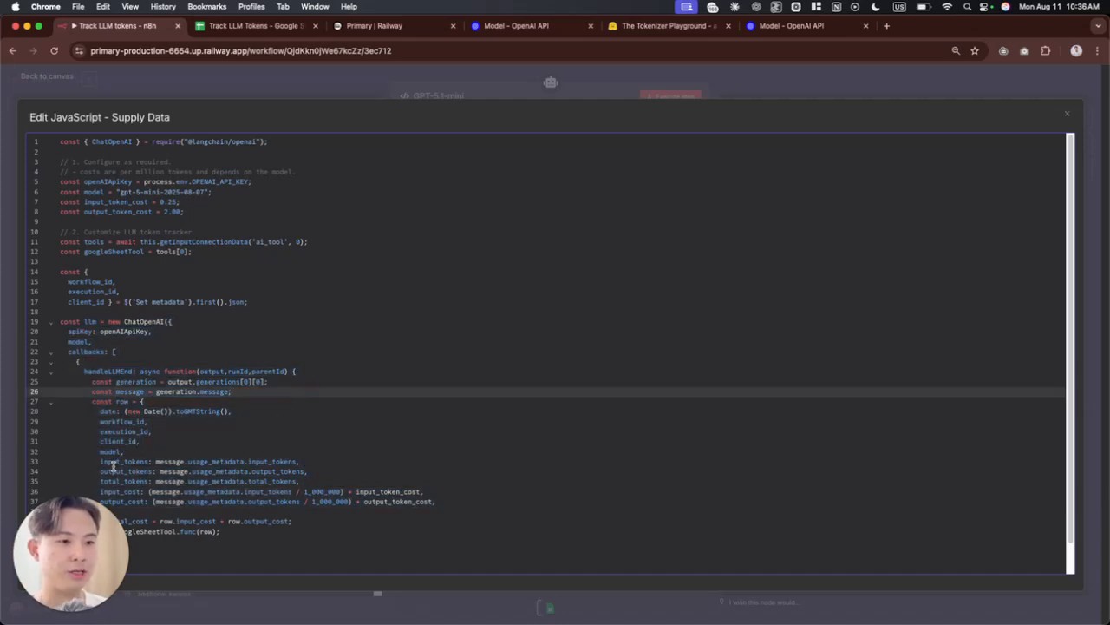
# Step: Examine the token count and cost fields of the row object on lines 33 to 37
pyautogui.moveTo(100, 462); pyautogui.dragTo(445, 501)
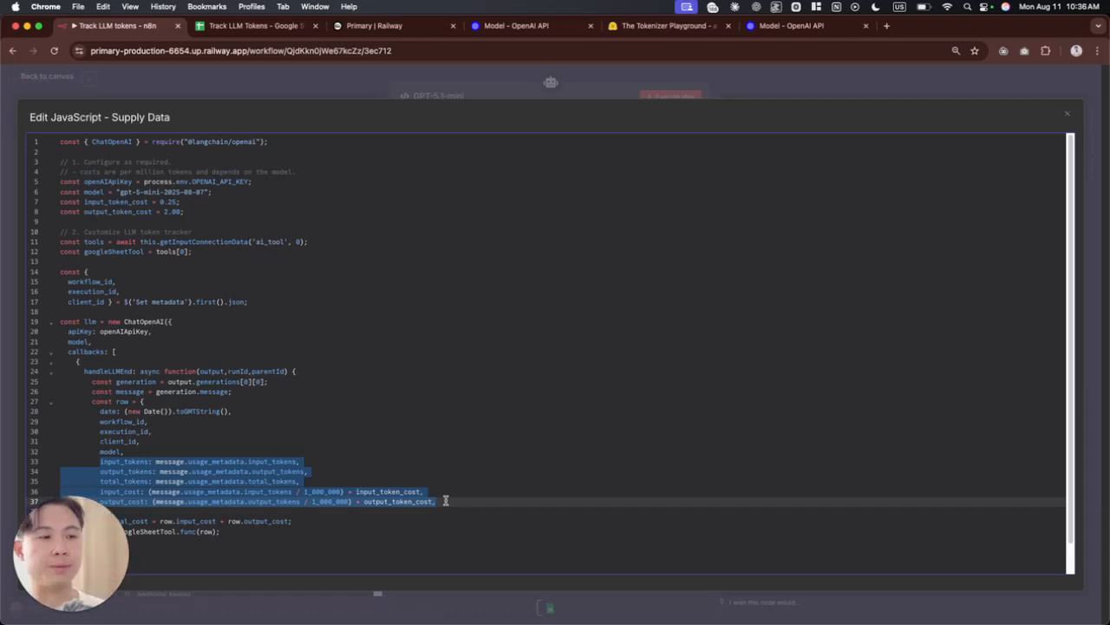
pyautogui.click(383, 482)
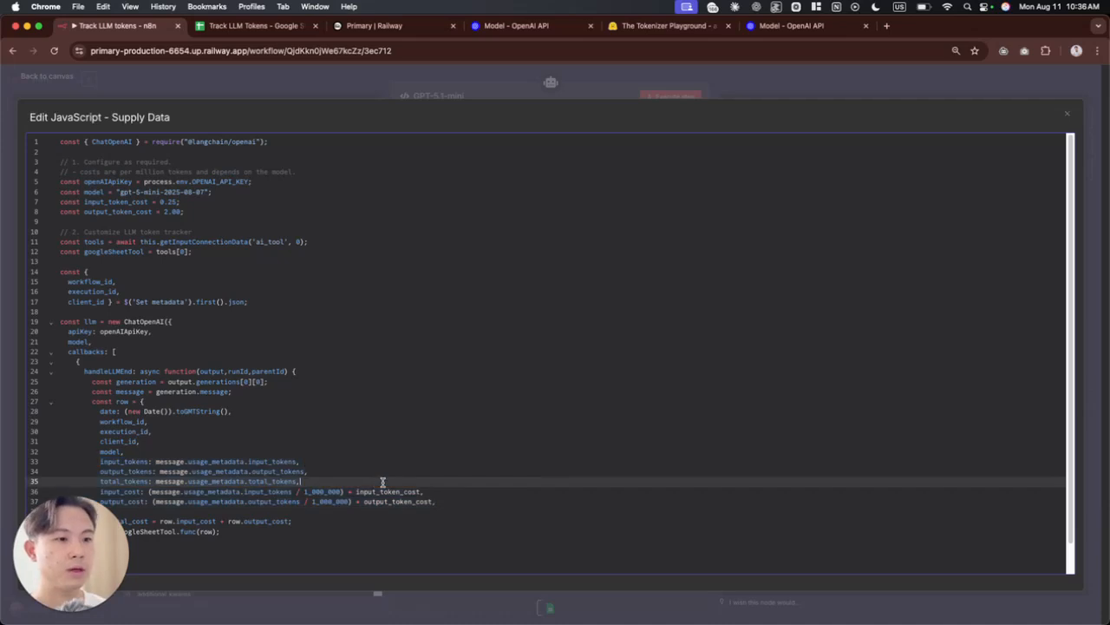
pyautogui.moveTo(98, 461); pyautogui.dragTo(157, 470)
pyautogui.click(166, 490)
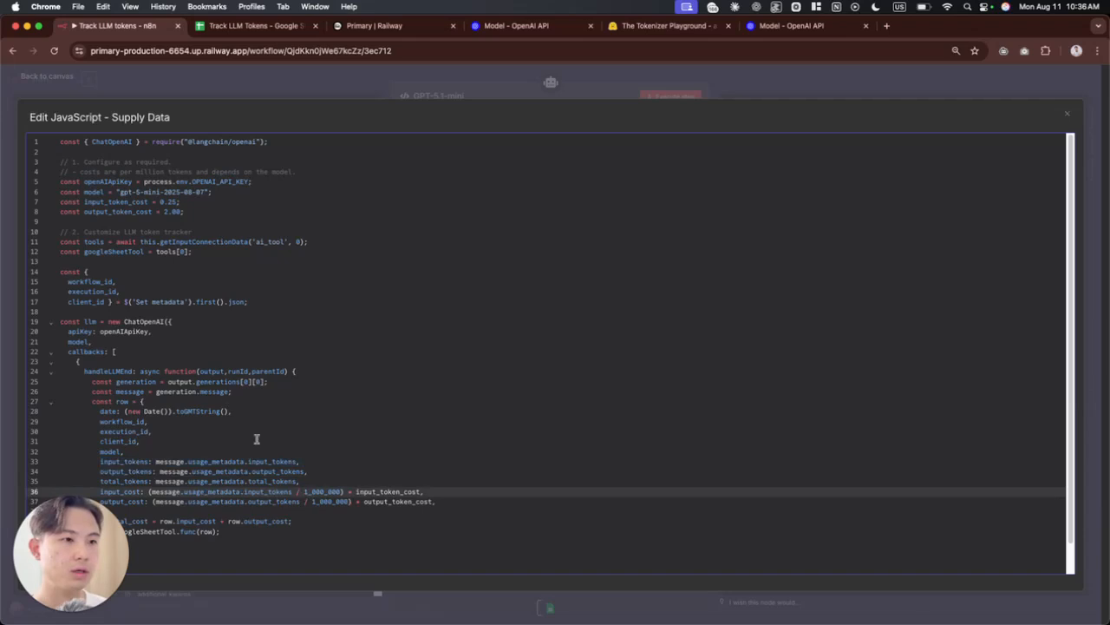
# Step: Trace the input_cost formula on line 36 through the input_token_cost constant on line 7 and the 1_000_000 divisor
pyautogui.moveTo(356, 492); pyautogui.dragTo(422, 491)
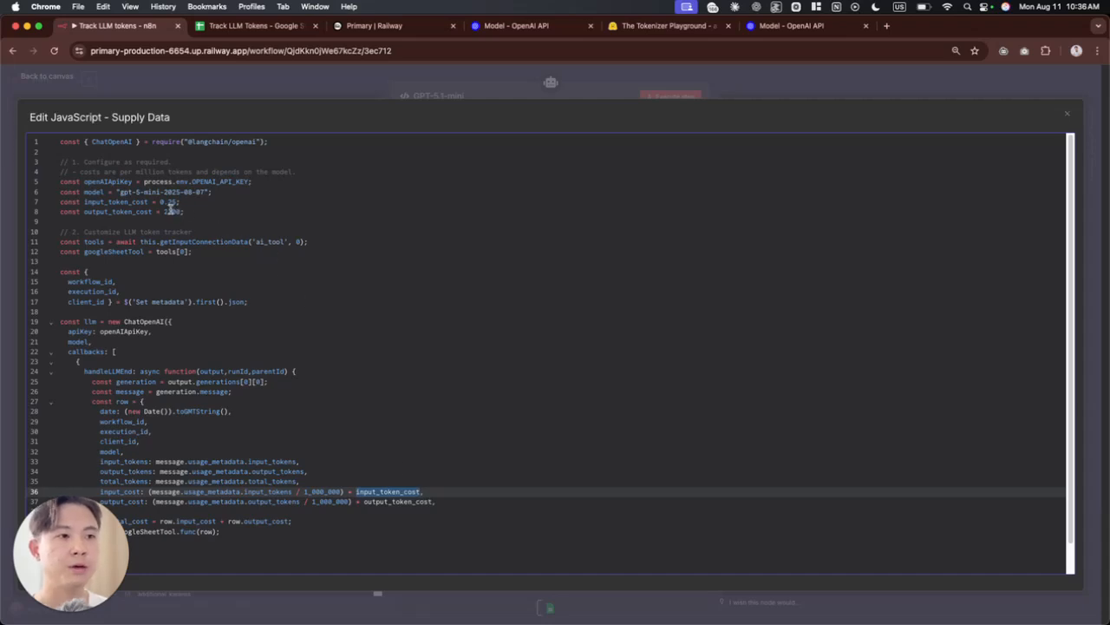
pyautogui.click(162, 203)
pyautogui.moveTo(161, 202); pyautogui.dragTo(175, 202)
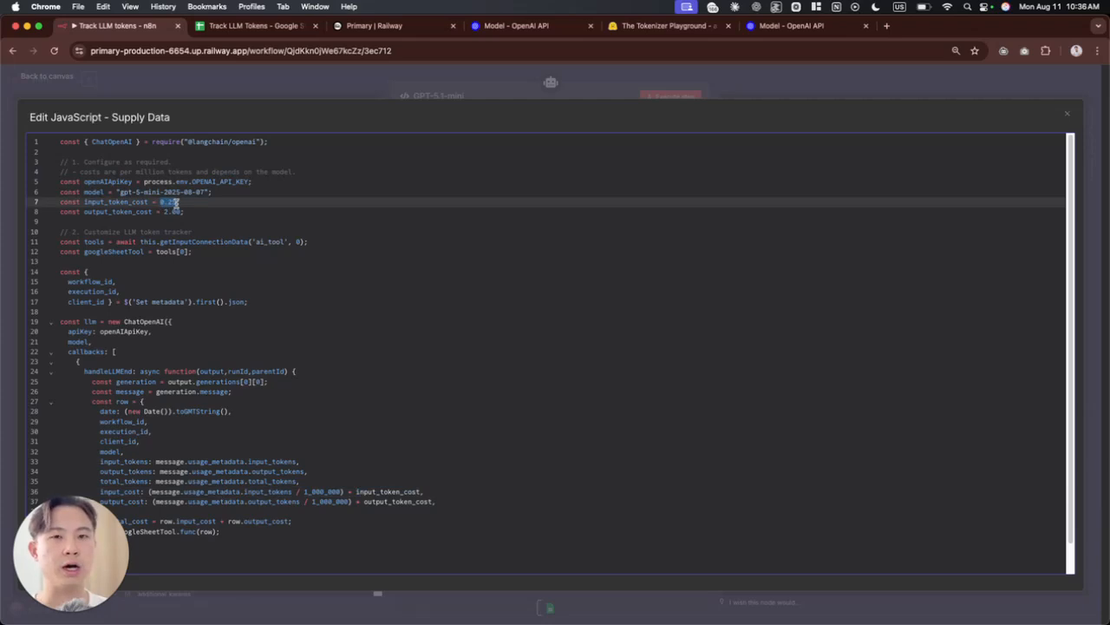
pyautogui.click(353, 491)
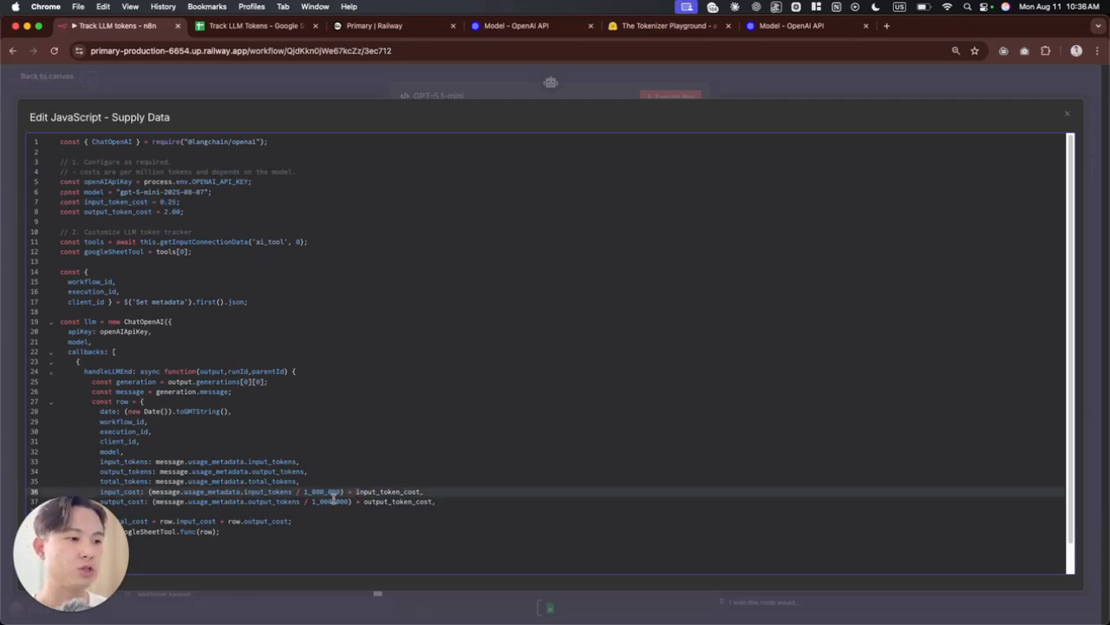
pyautogui.moveTo(339, 491); pyautogui.dragTo(295, 491)
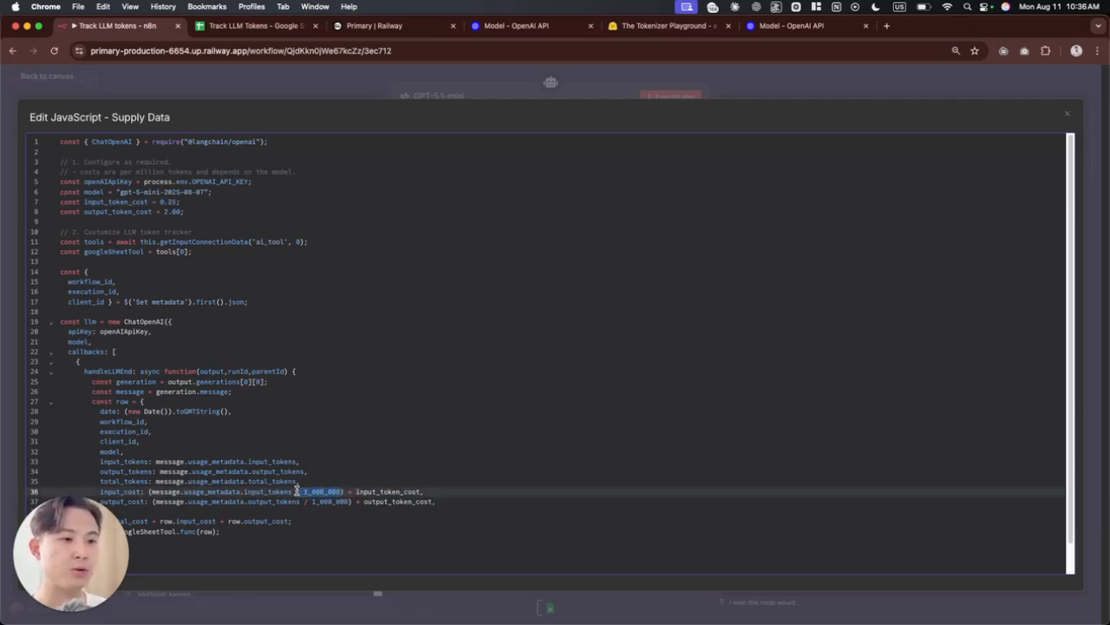
pyautogui.click(318, 501)
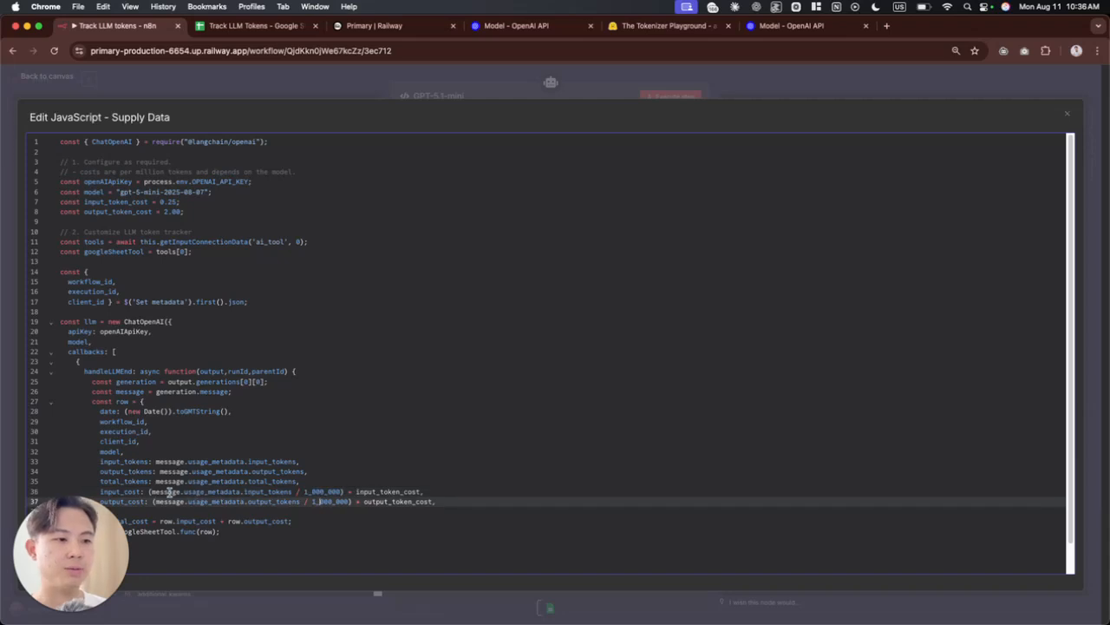
# Step: Examine the usage_metadata.input_tokens reference in the input_cost formula and review the remaining lines of the callback
pyautogui.moveTo(162, 492); pyautogui.dragTo(270, 492)
pyautogui.click(251, 492)
pyautogui.click(272, 492)
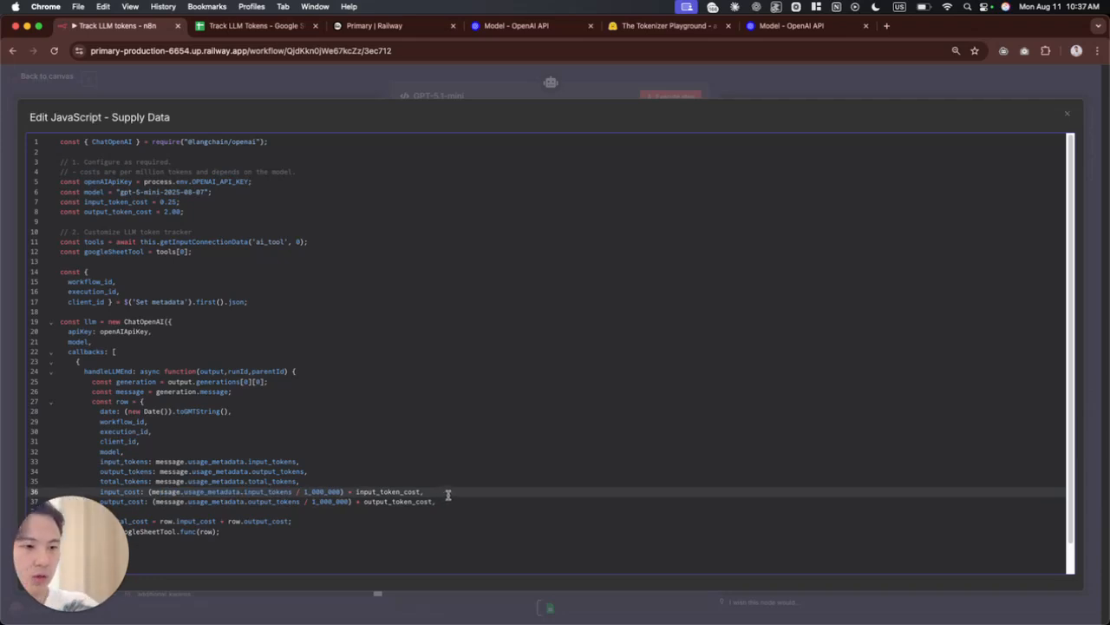
pyautogui.scroll(-2, 440, 493)
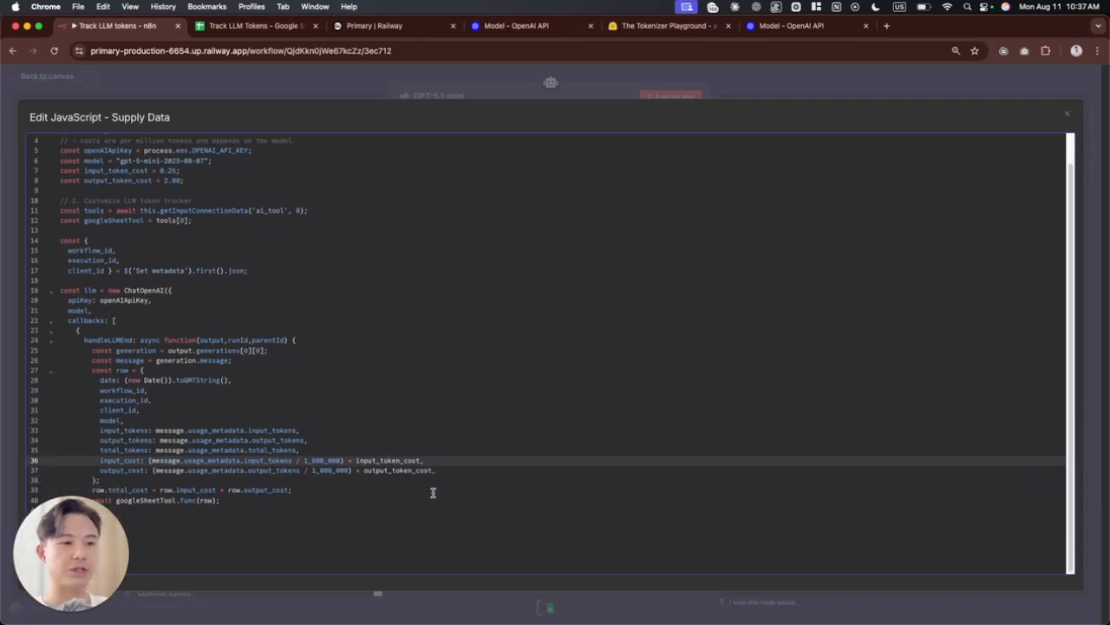
pyautogui.scroll(2, 438, 364)
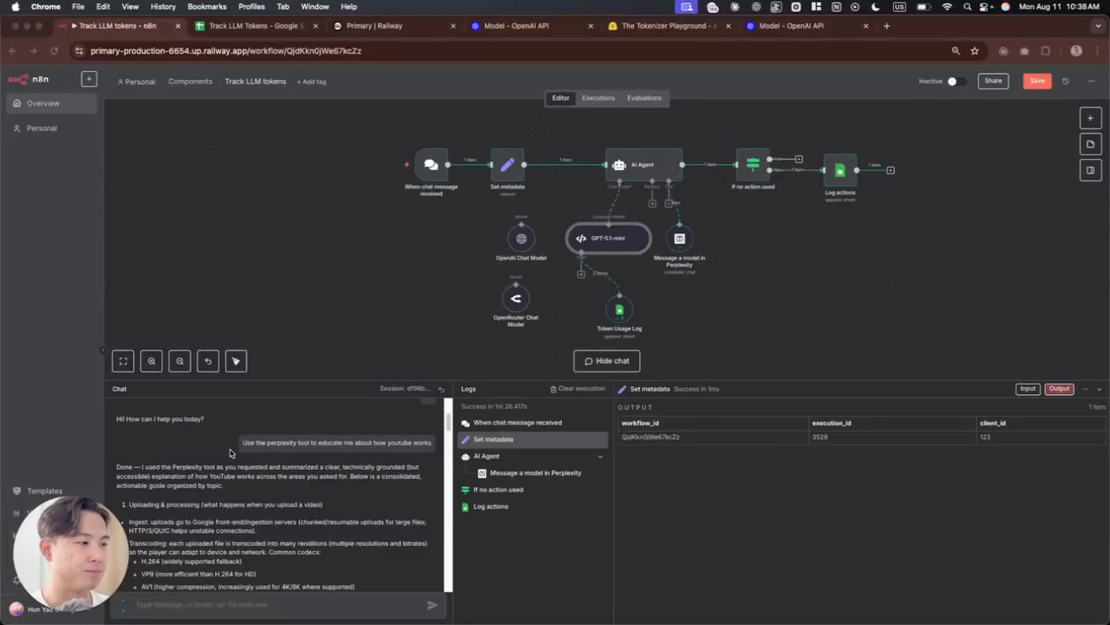
# Step: Read the agent's chat reply to the Perplexity request about how YouTube works
pyautogui.scroll(-1, 356, 456)
pyautogui.click(174, 440)
pyautogui.moveTo(161, 427); pyautogui.dragTo(303, 449)
pyautogui.click(354, 452)
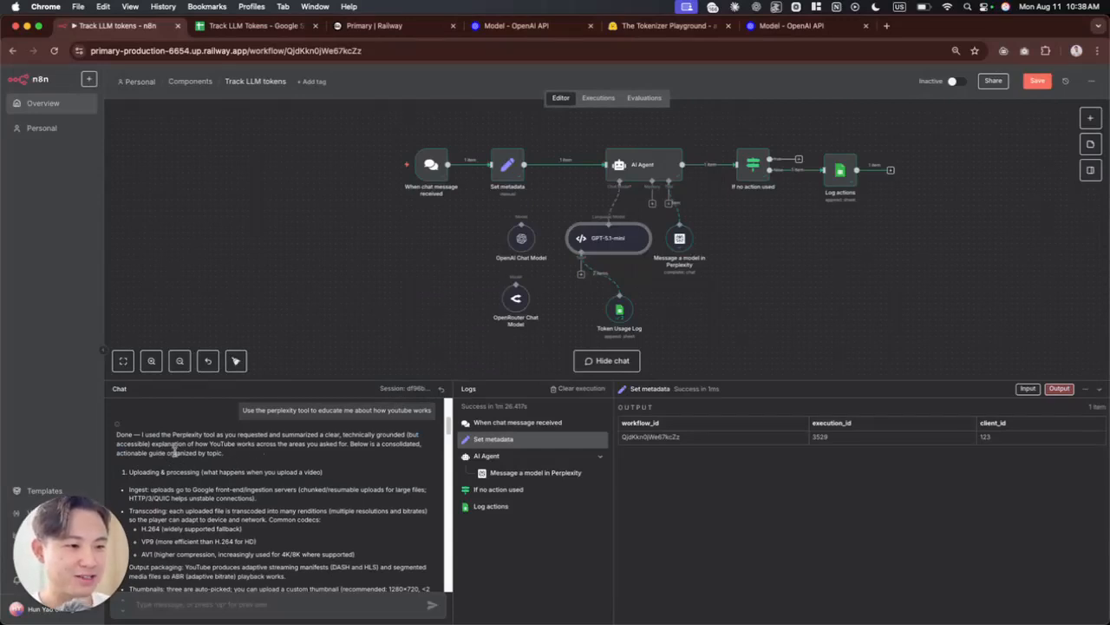
pyautogui.moveTo(154, 444); pyautogui.dragTo(345, 449)
pyautogui.click(353, 451)
pyautogui.scroll(-8, 353, 451)
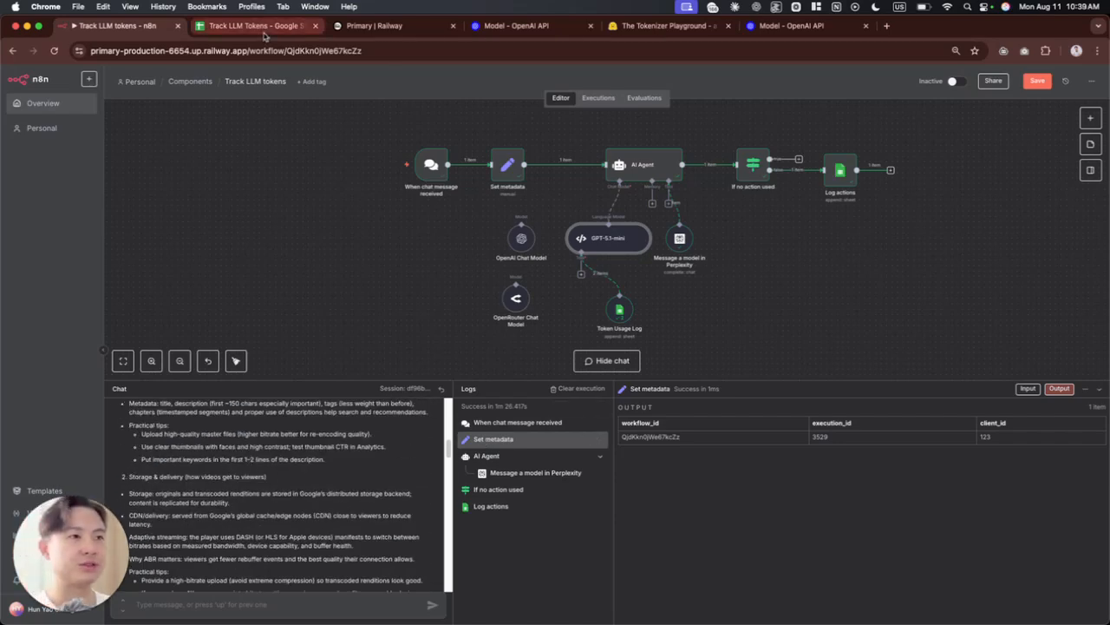
# Step: Switch to the Track LLM Tokens spreadsheet and inspect the input and output token cells in row 4
pyautogui.click(256, 26)
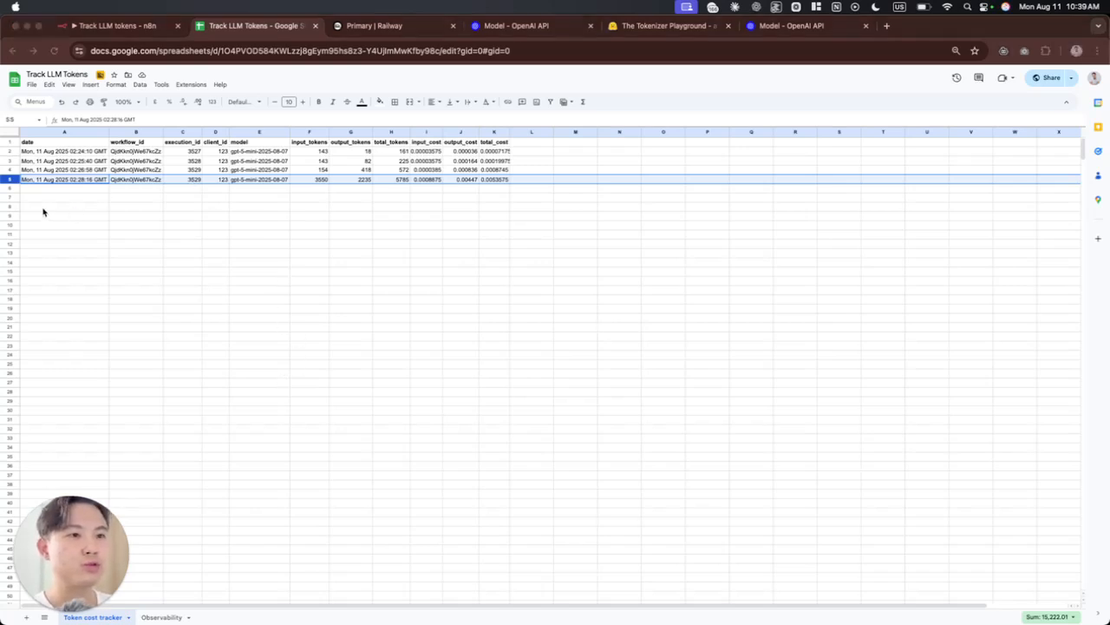
pyautogui.click(307, 170)
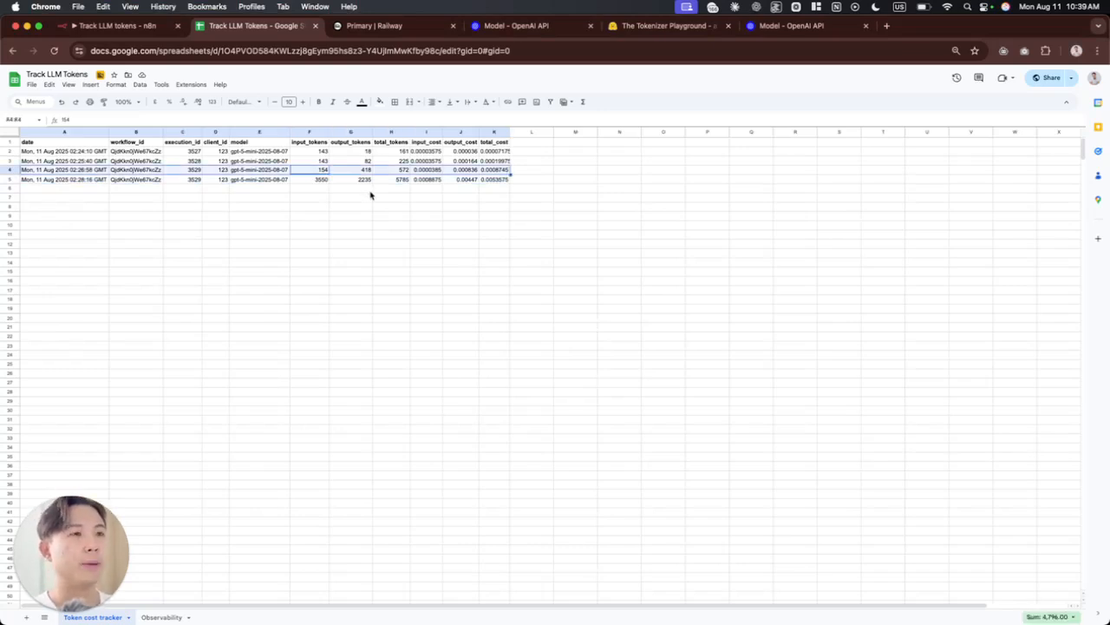
pyautogui.click(317, 171)
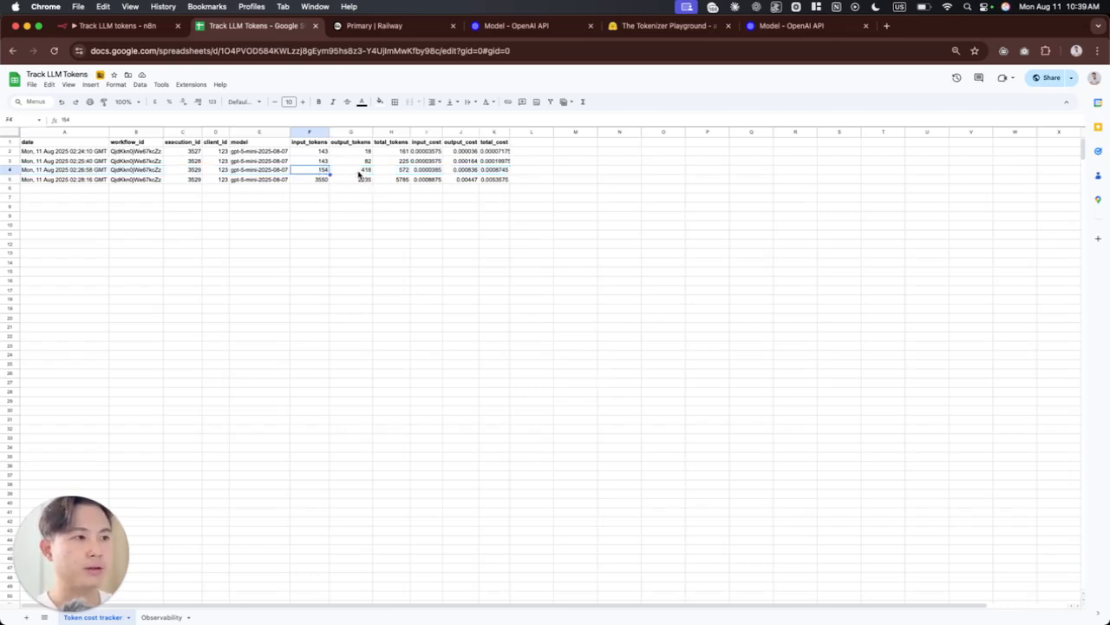
pyautogui.click(358, 172)
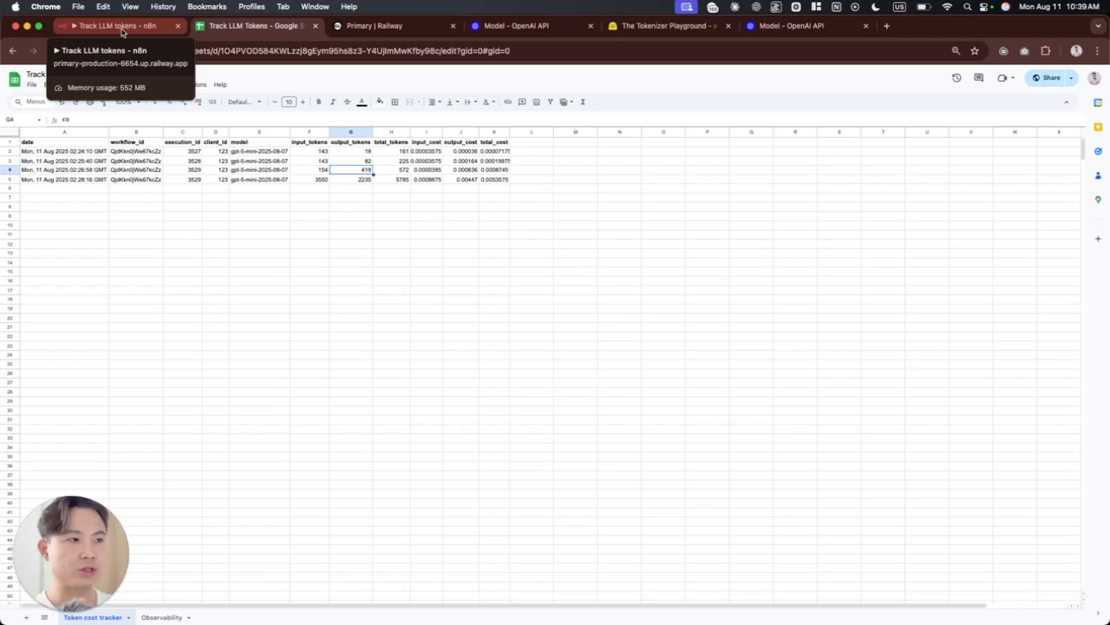
# Step: Examine the logged entry in row 5 and compare the execution_id cells of rows 4 and 5
pyautogui.moveTo(85, 176); pyautogui.dragTo(507, 180)
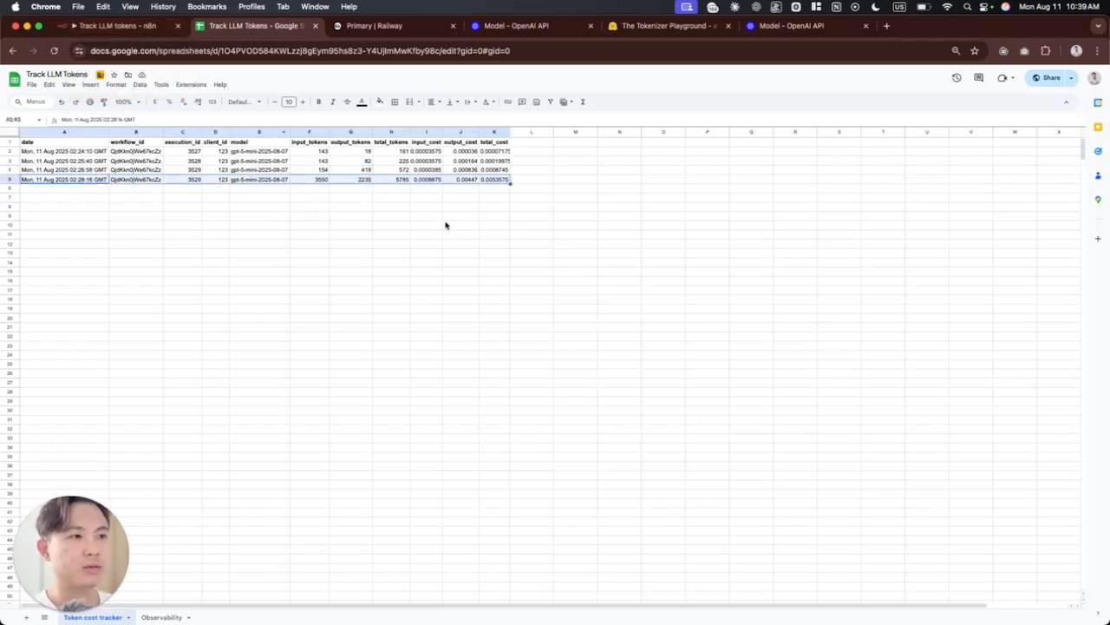
pyautogui.click(182, 189)
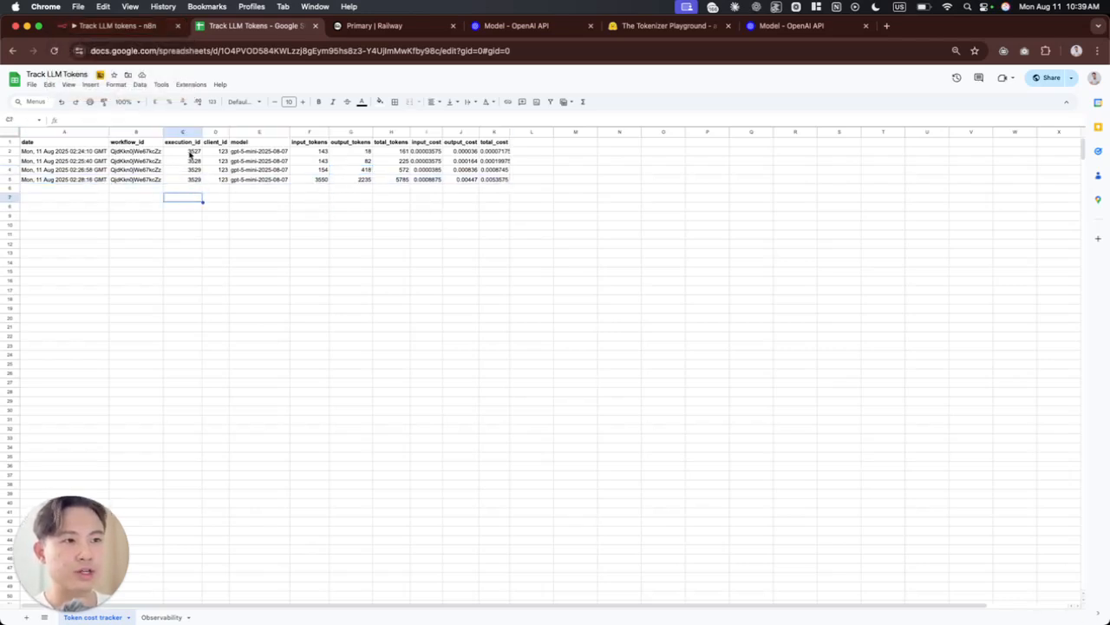
pyautogui.click(182, 180)
pyautogui.moveTo(186, 172); pyautogui.dragTo(193, 181)
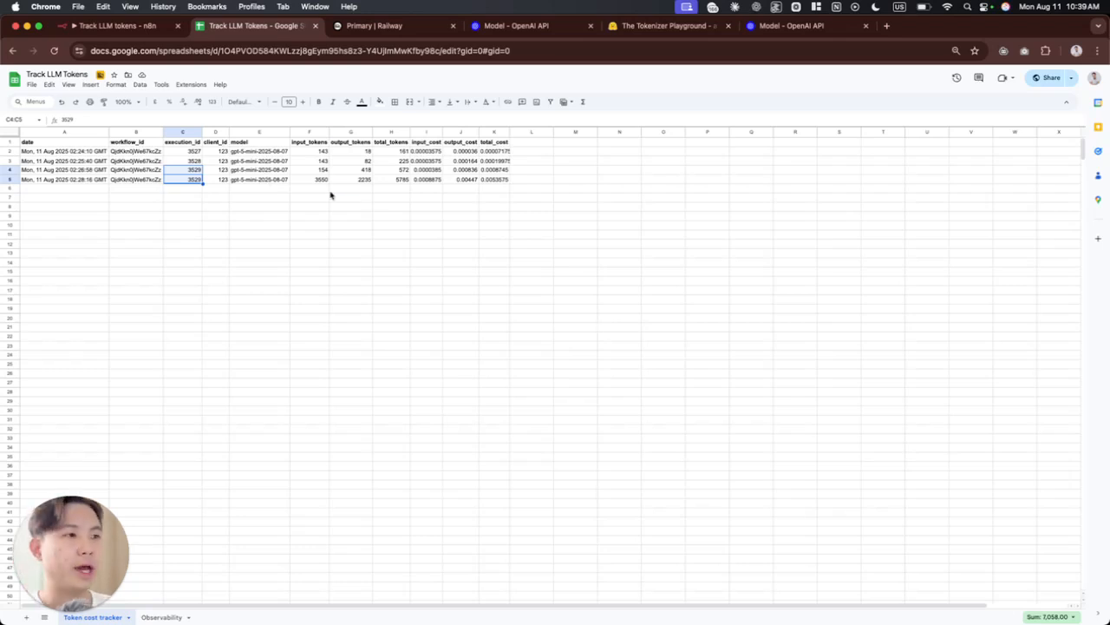
# Step: Check the input and output tokens in row 5 and the total_cost cells of rows 5 and 4
pyautogui.click(318, 179)
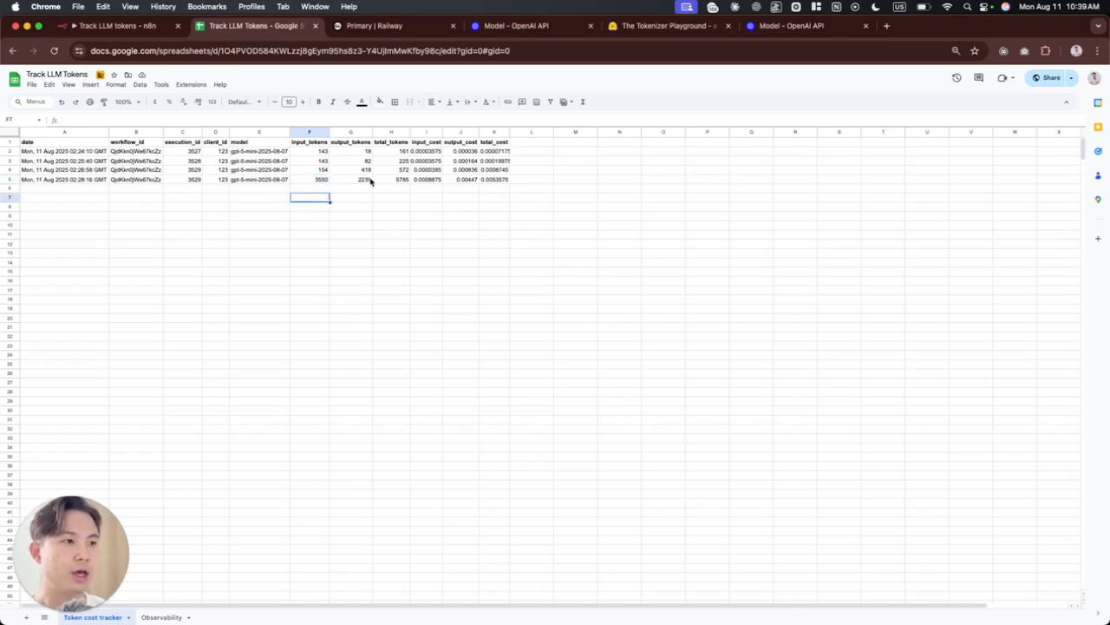
pyautogui.click(366, 179)
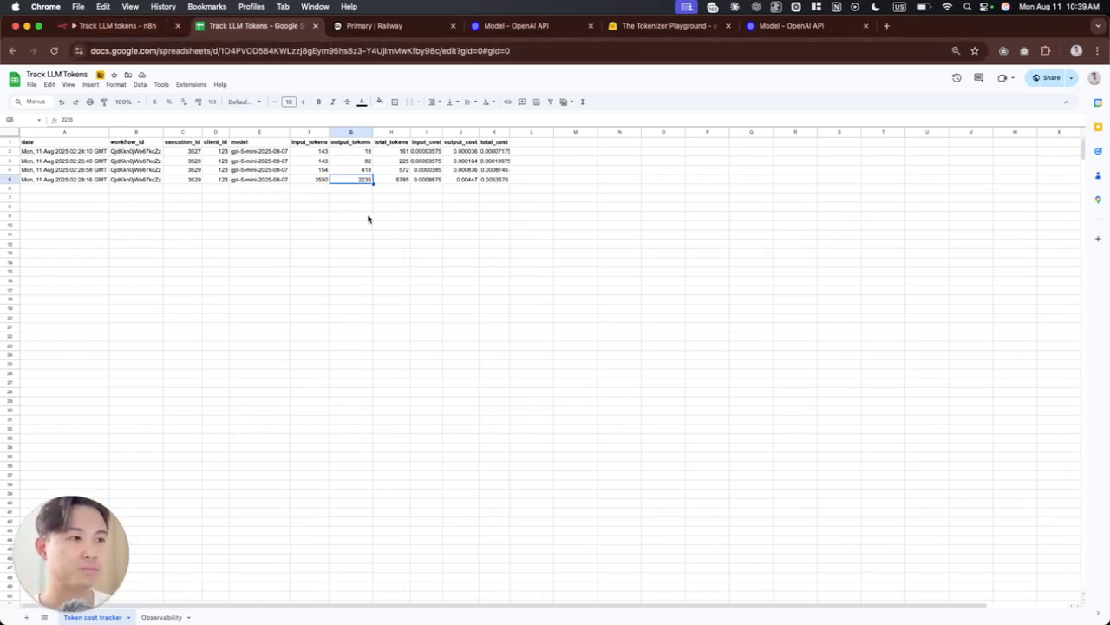
pyautogui.click(497, 180)
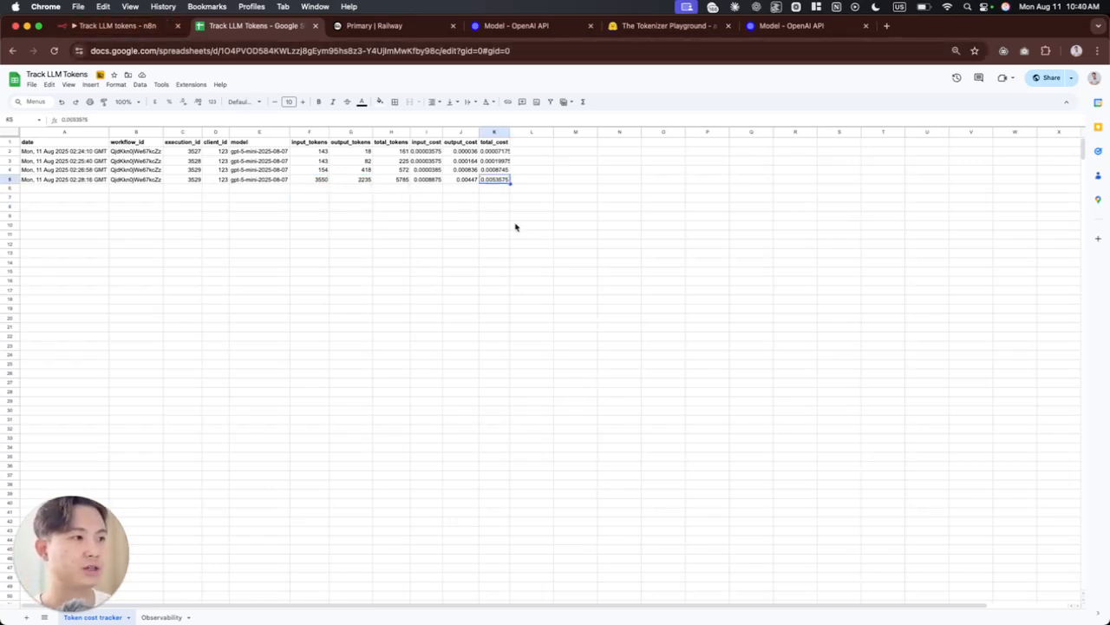
pyautogui.click(494, 170)
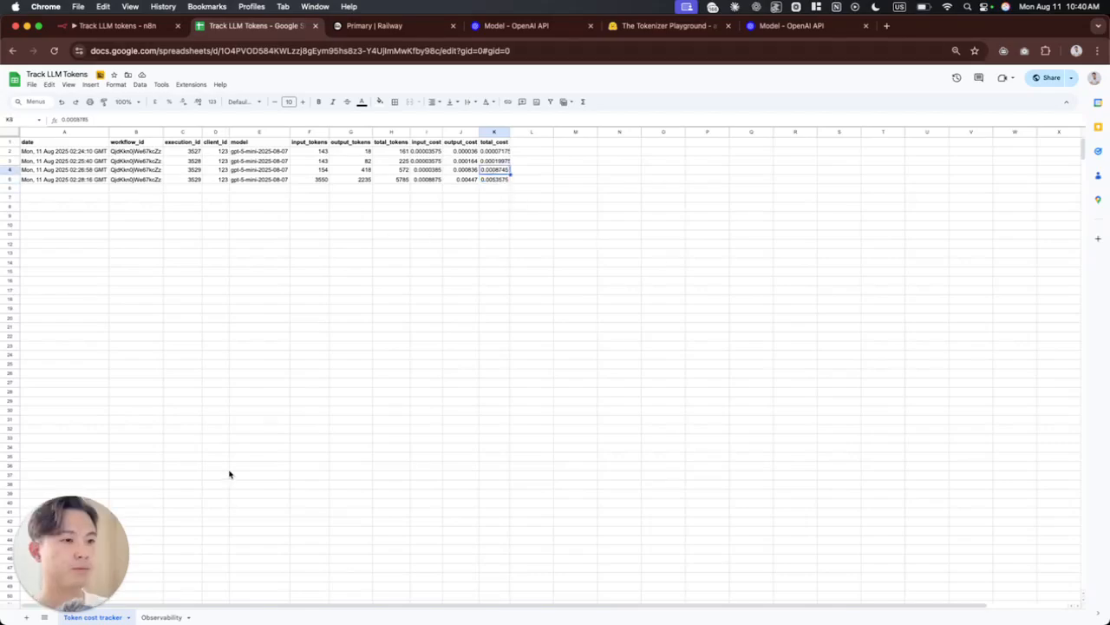
# Step: Open the Observability sheet and view the full text of input cell E2 without changing it
pyautogui.click(163, 617)
pyautogui.scroll(-10, 574, 359)
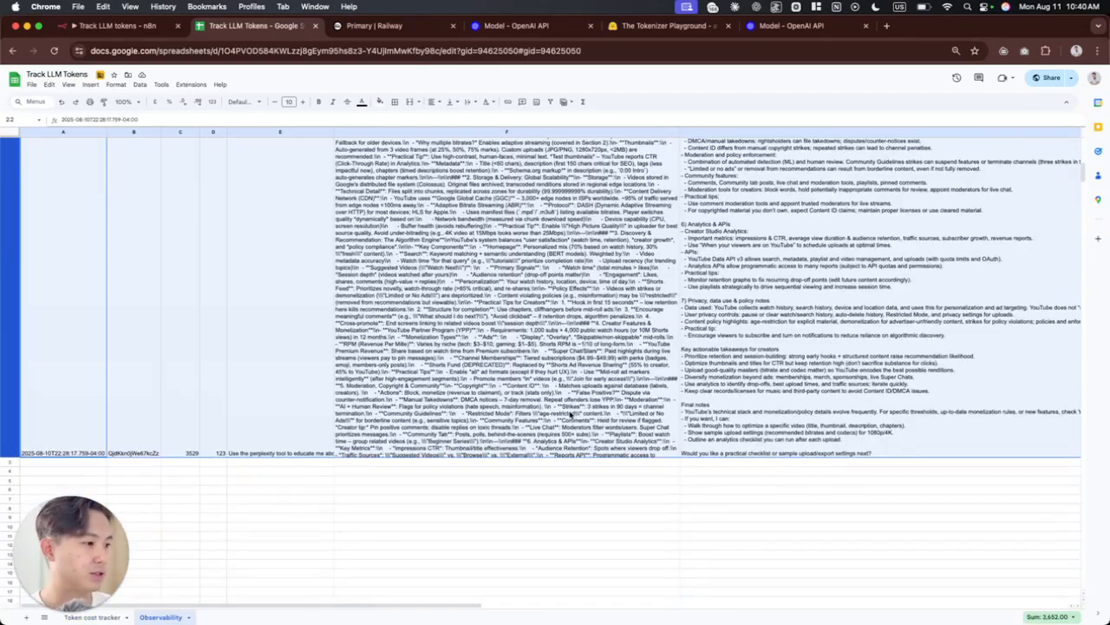
pyautogui.scroll(-5, 571, 413)
pyautogui.click(310, 328)
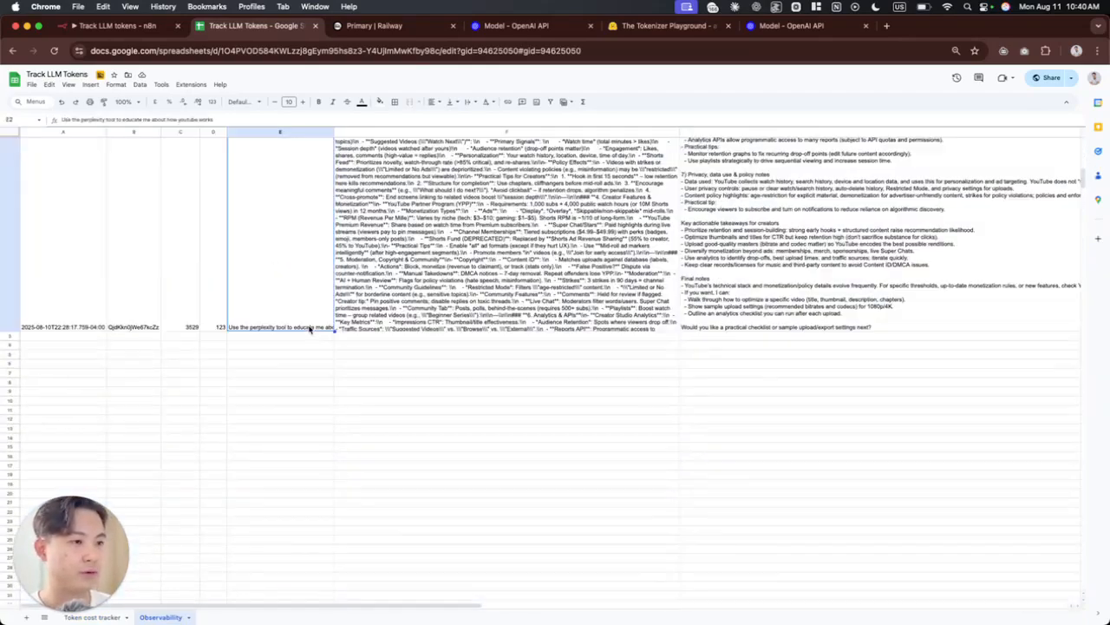
pyautogui.doubleClick(265, 299)
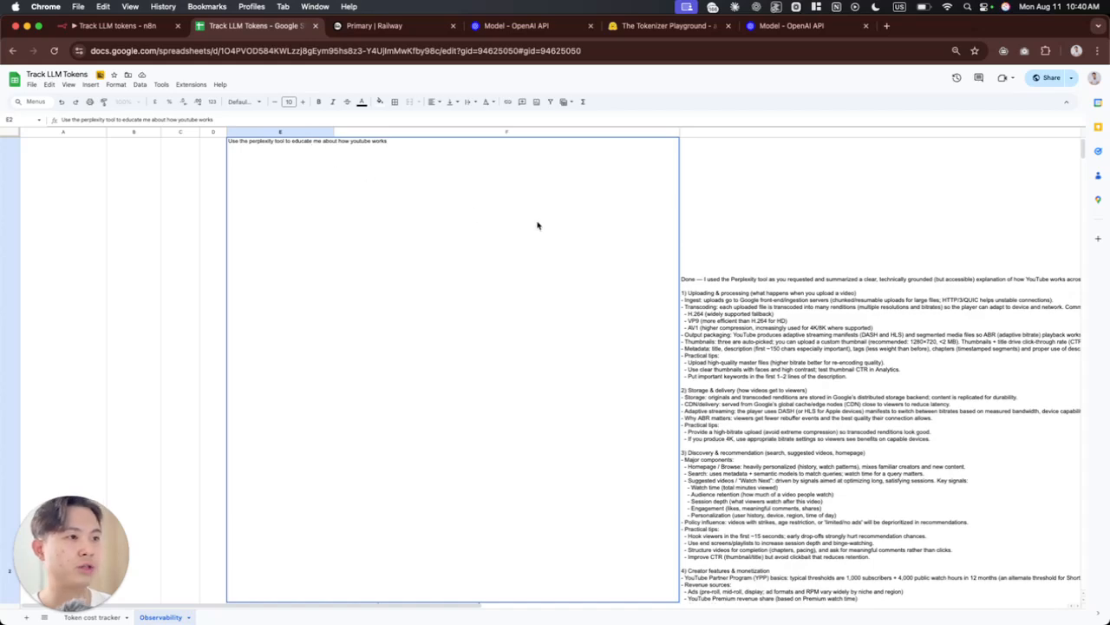
pyautogui.press('Escape')
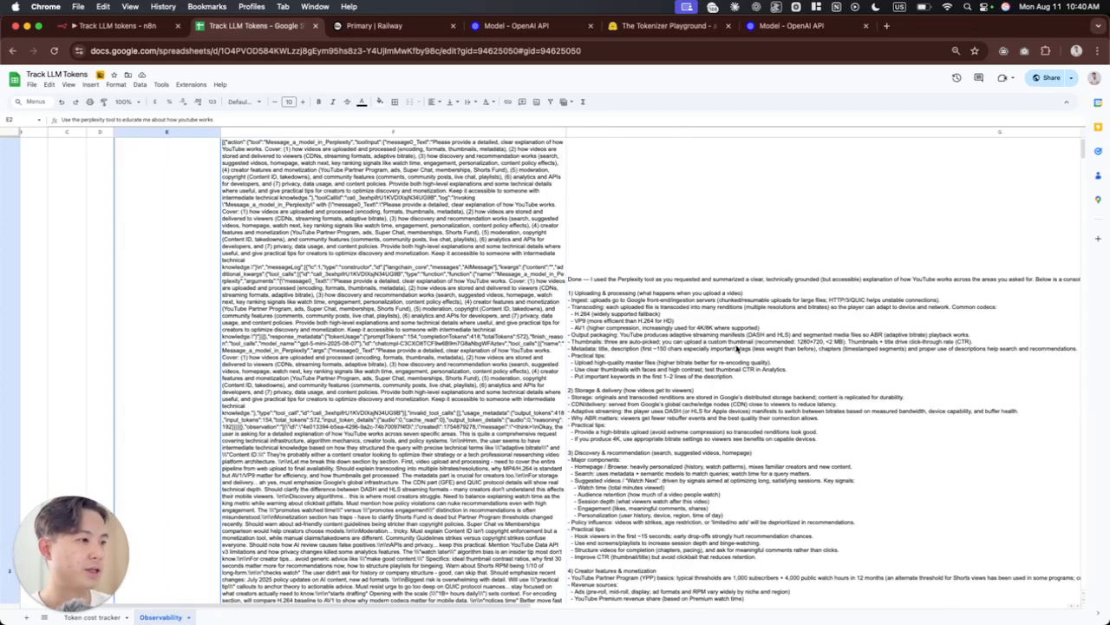
# Step: Examine the logged agent response in the output column and the Perplexity call details in the Tool use column
pyautogui.click(618, 341)
pyautogui.scroll(-1, 403, 433)
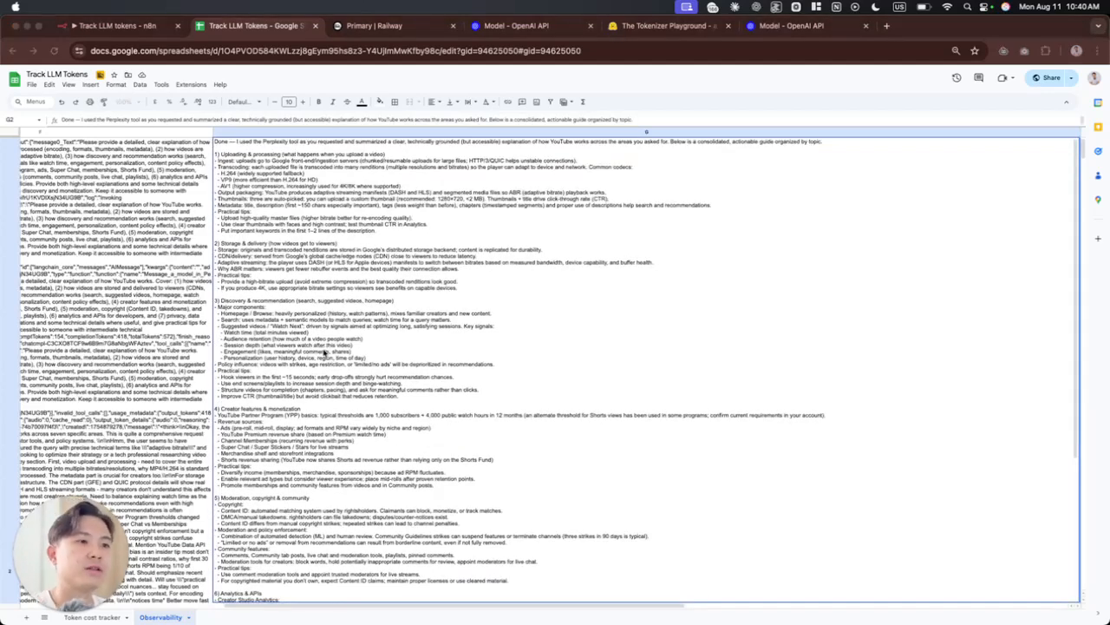
pyautogui.scroll(-3, 220, 345)
pyautogui.hscroll(-4, 198, 350)
pyautogui.click(180, 349)
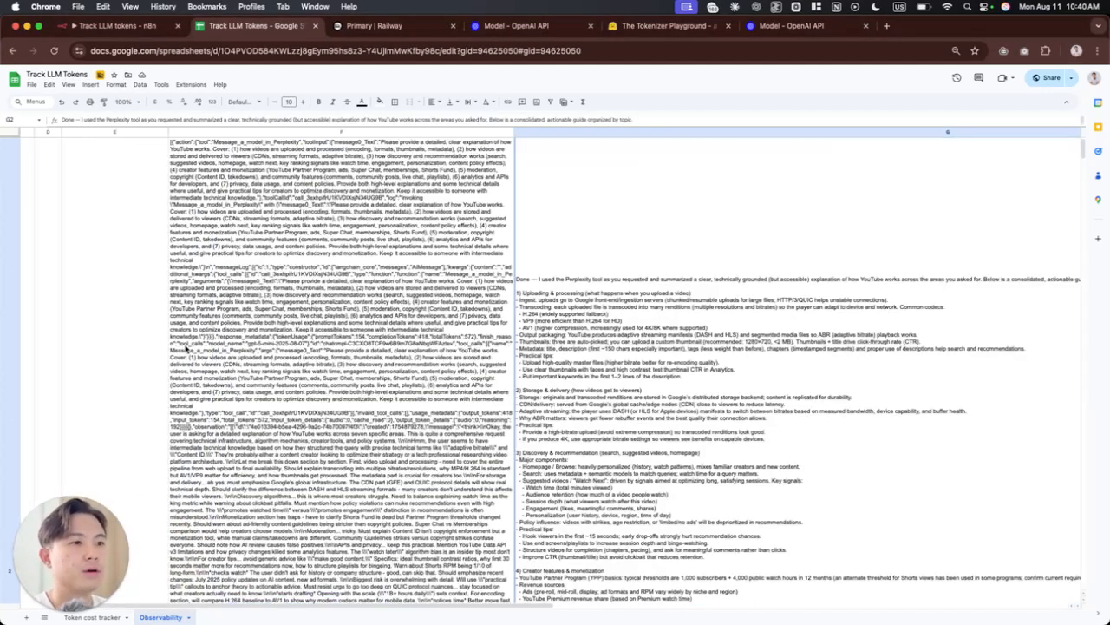
pyautogui.scroll(-5, 217, 356)
pyautogui.hscroll(-3, 261, 360)
pyautogui.scroll(5, 341, 374)
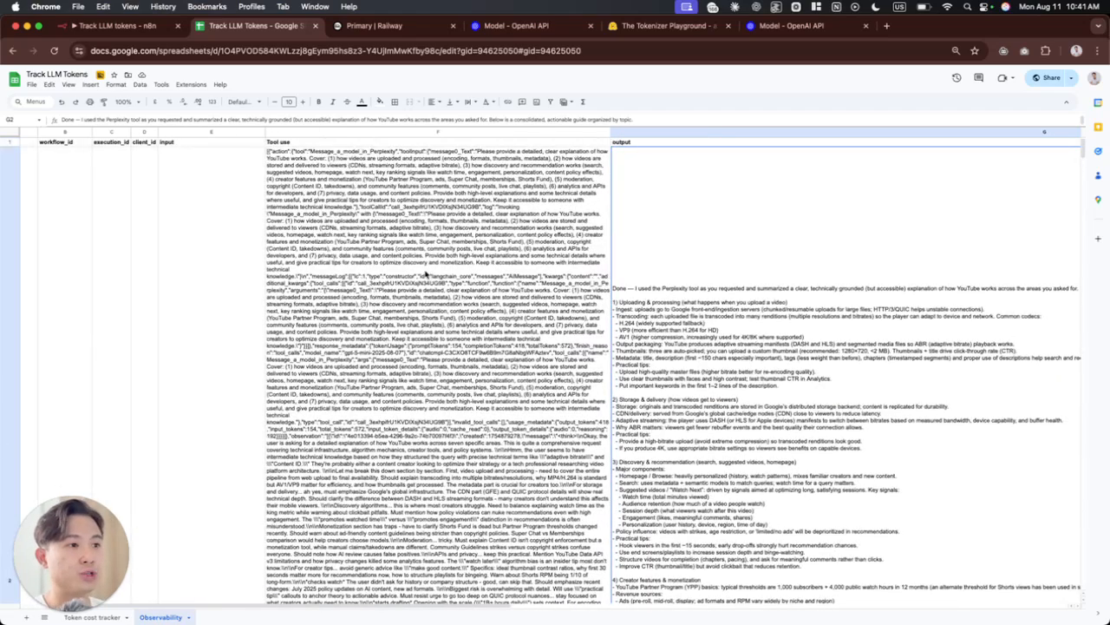
# Step: Open the full text of Tool use cell F2 and examine the logged tool name and the message sent to Perplexity
pyautogui.doubleClick(420, 274)
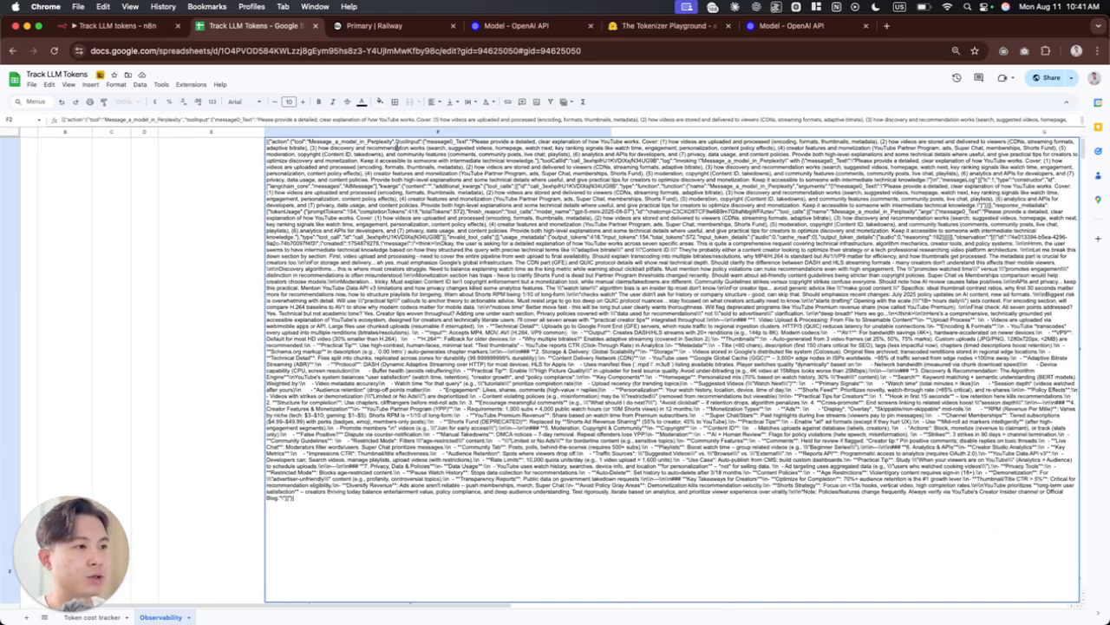
pyautogui.moveTo(310, 141); pyautogui.dragTo(394, 142)
pyautogui.click(458, 145)
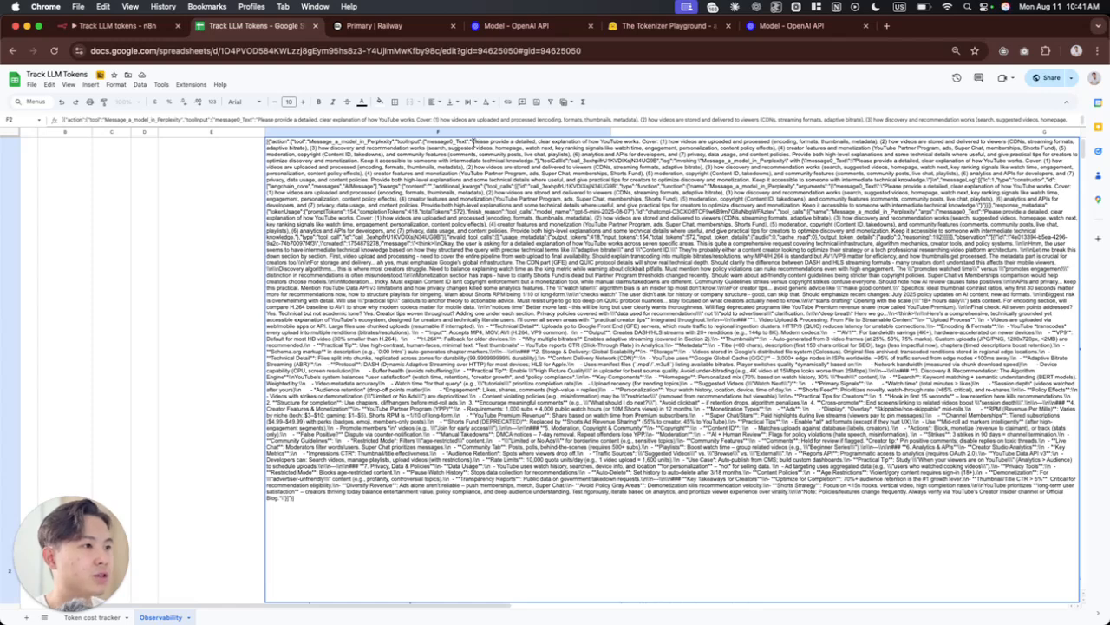
pyautogui.moveTo(473, 141); pyautogui.dragTo(712, 204)
pyautogui.click(657, 153)
pyautogui.click(717, 204)
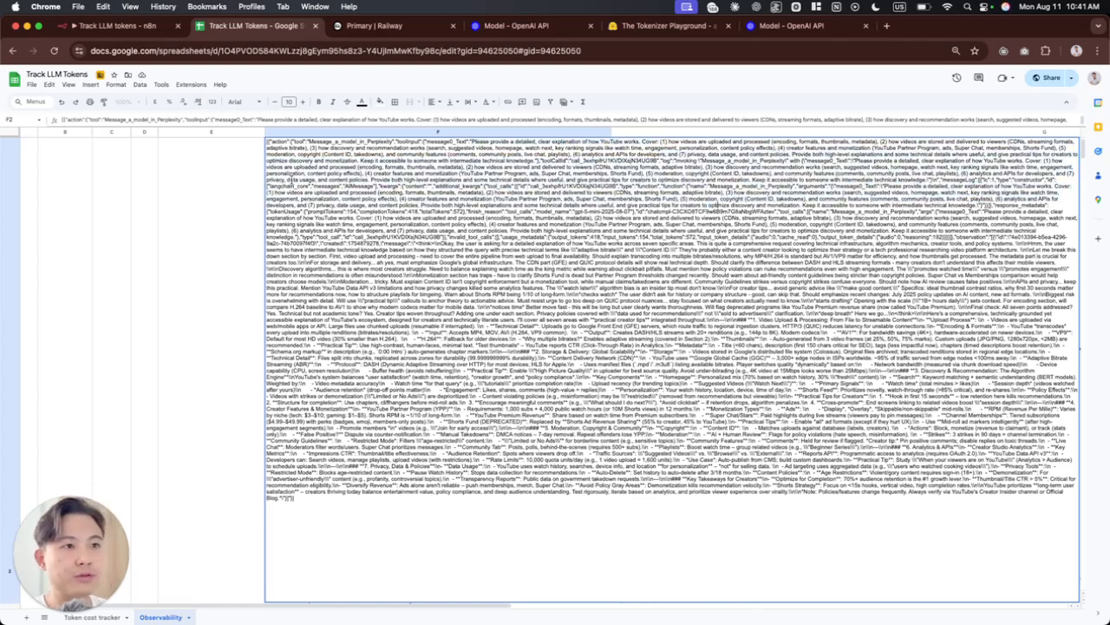
pyautogui.click(250, 258)
pyautogui.scroll(-3, 421, 276)
pyautogui.scroll(-3, 421, 275)
pyautogui.scroll(10, 421, 275)
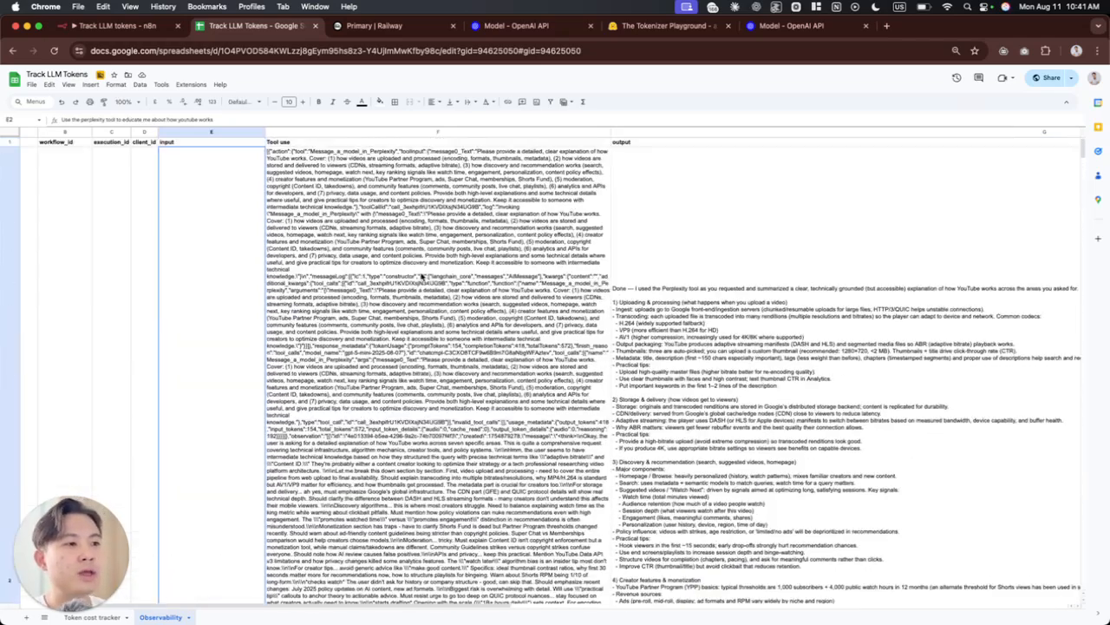
pyautogui.doubleClick(457, 333)
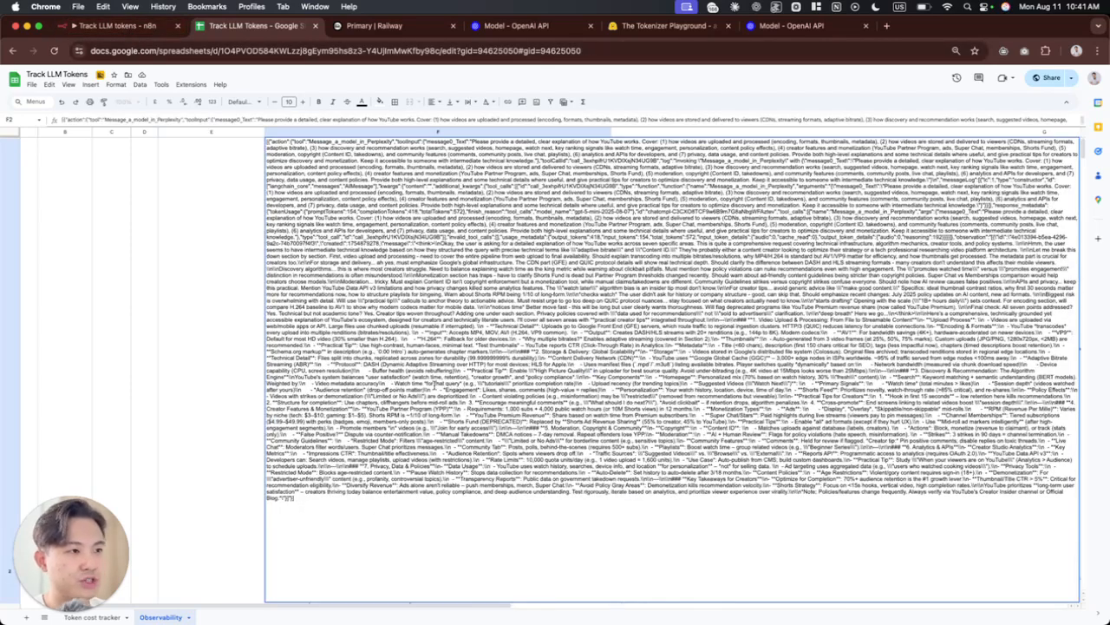
# Step: Switch to the n8n workflow, open the Log actions node and examine its Tool use mapping against the intermediateSteps input data
pyautogui.click(109, 25)
pyautogui.doubleClick(838, 170)
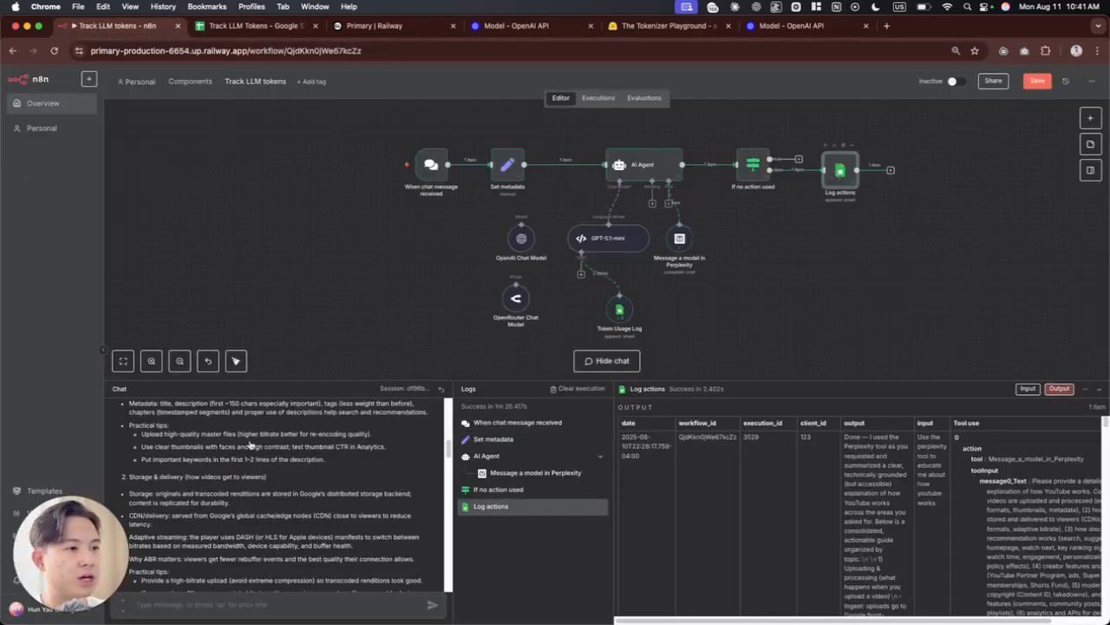
pyautogui.scroll(-1, 545, 457)
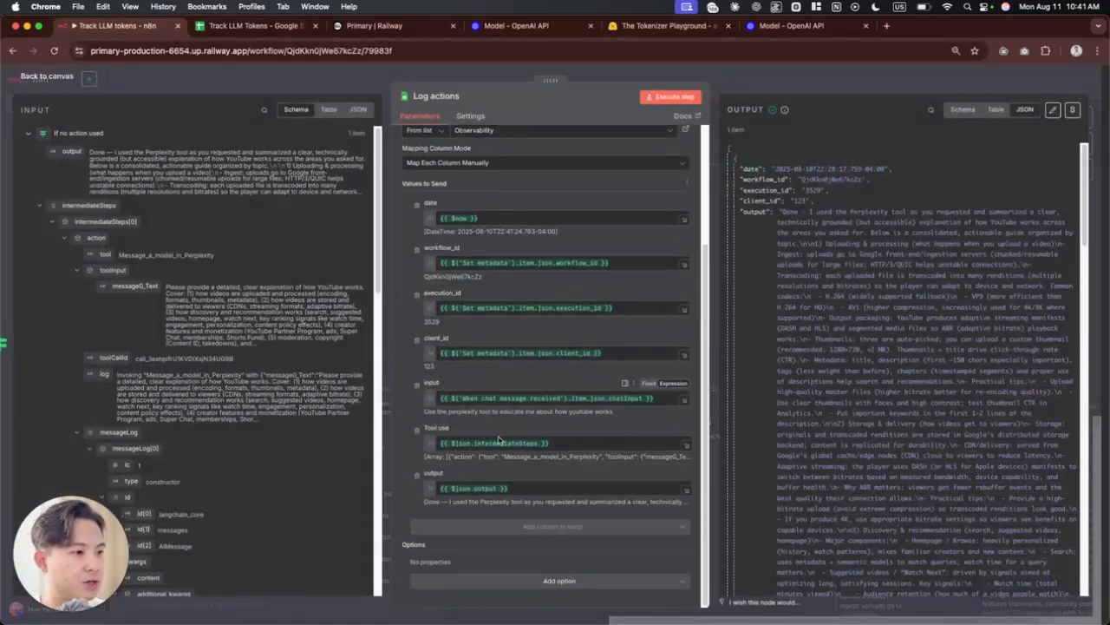
pyautogui.moveTo(549, 444); pyautogui.dragTo(476, 443)
pyautogui.click(509, 447)
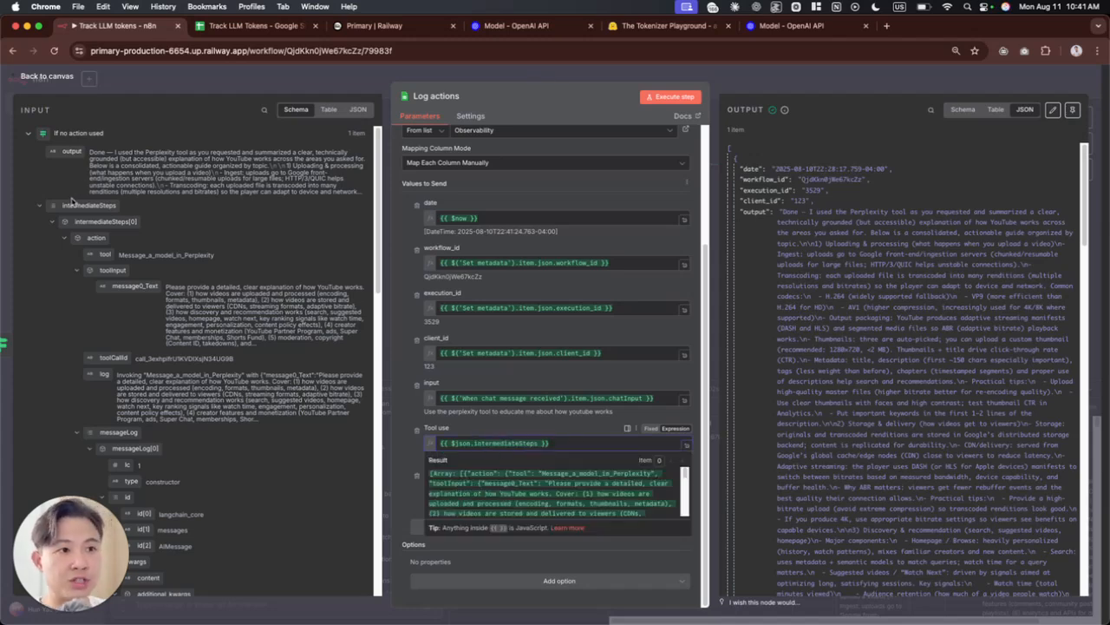
pyautogui.scroll(-1, 98, 241)
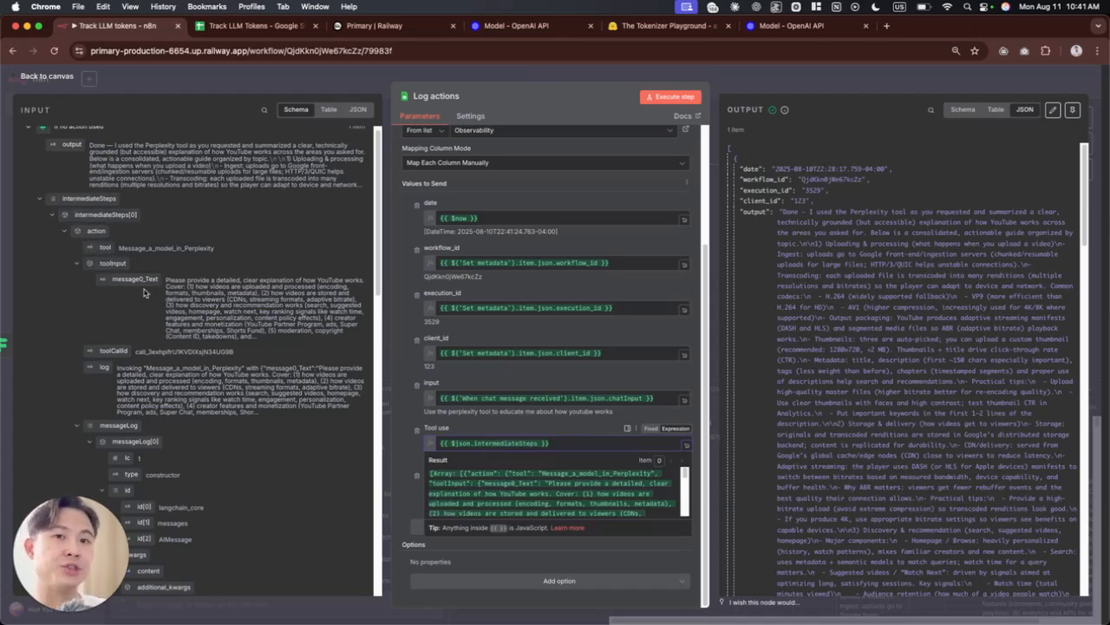
# Step: Replace the Tool use expression with the tool field, {{ $json.intermediateSteps[0].action.tool }}, check its preview and close the Log actions node
pyautogui.doubleClick(514, 442)
pyautogui.tripleClick(515, 443)
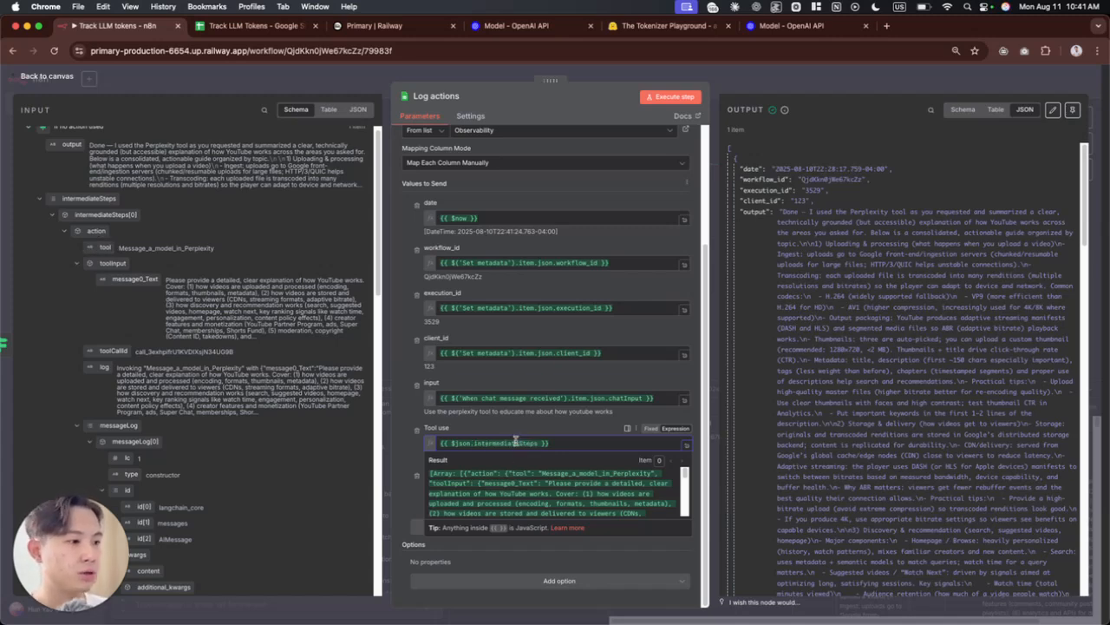
pyautogui.press('BackSpace')
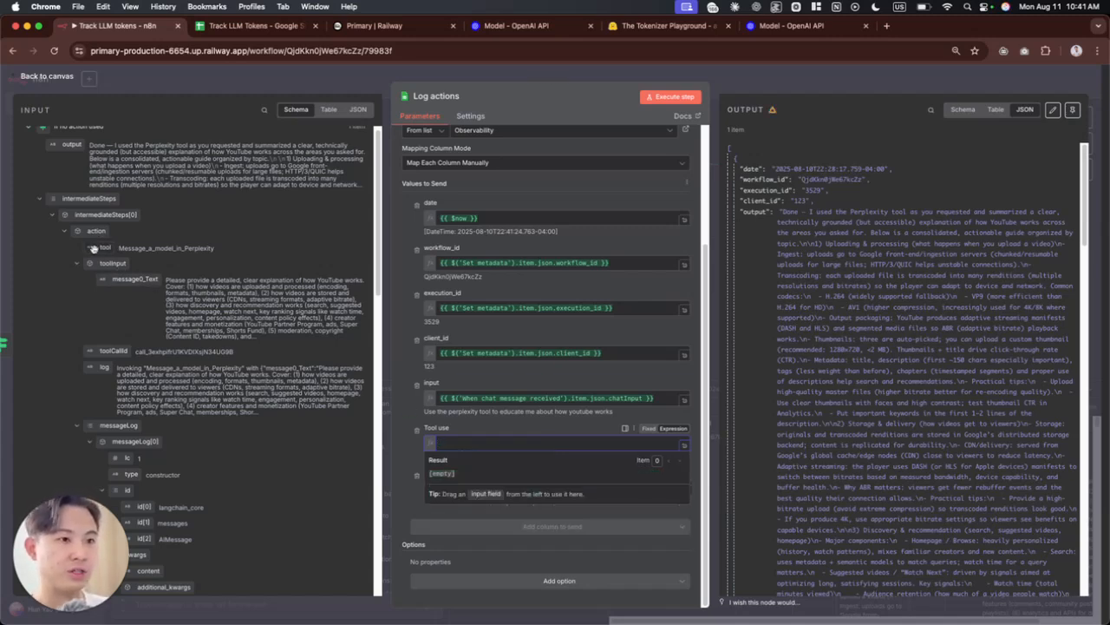
pyautogui.moveTo(94, 248); pyautogui.dragTo(443, 444)
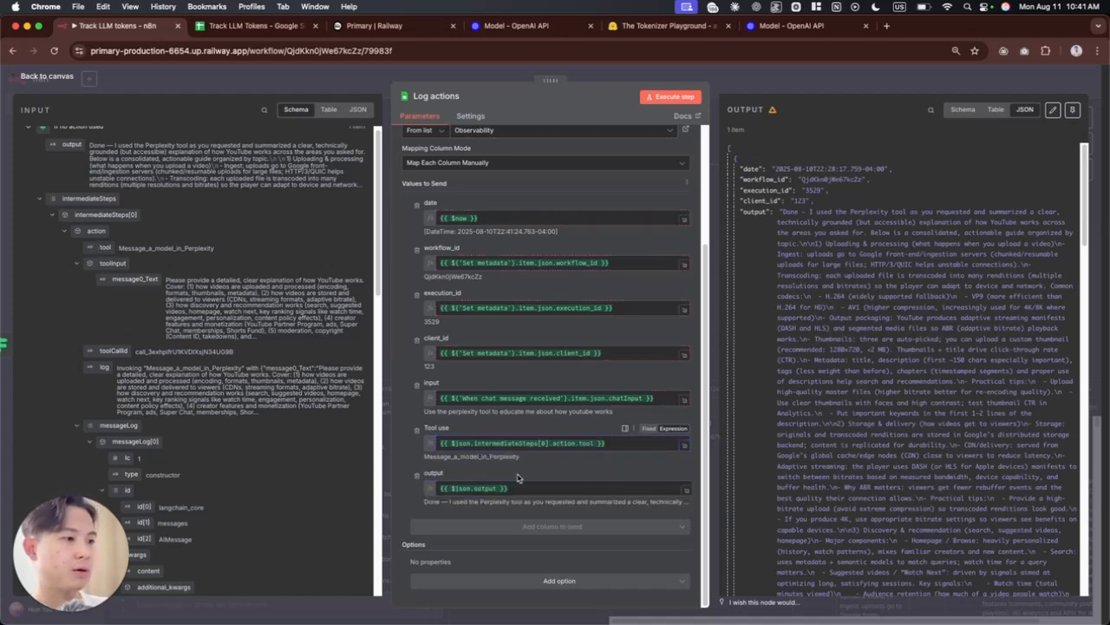
pyautogui.moveTo(553, 443); pyautogui.dragTo(424, 455)
pyautogui.click(595, 443)
pyautogui.click(419, 449)
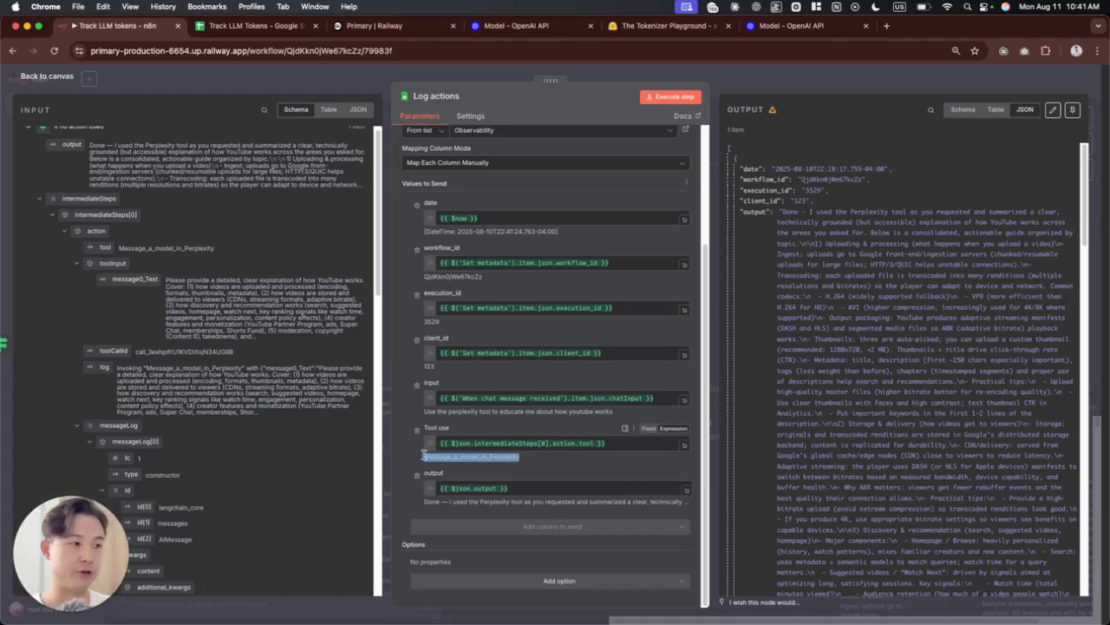
pyautogui.click(790, 75)
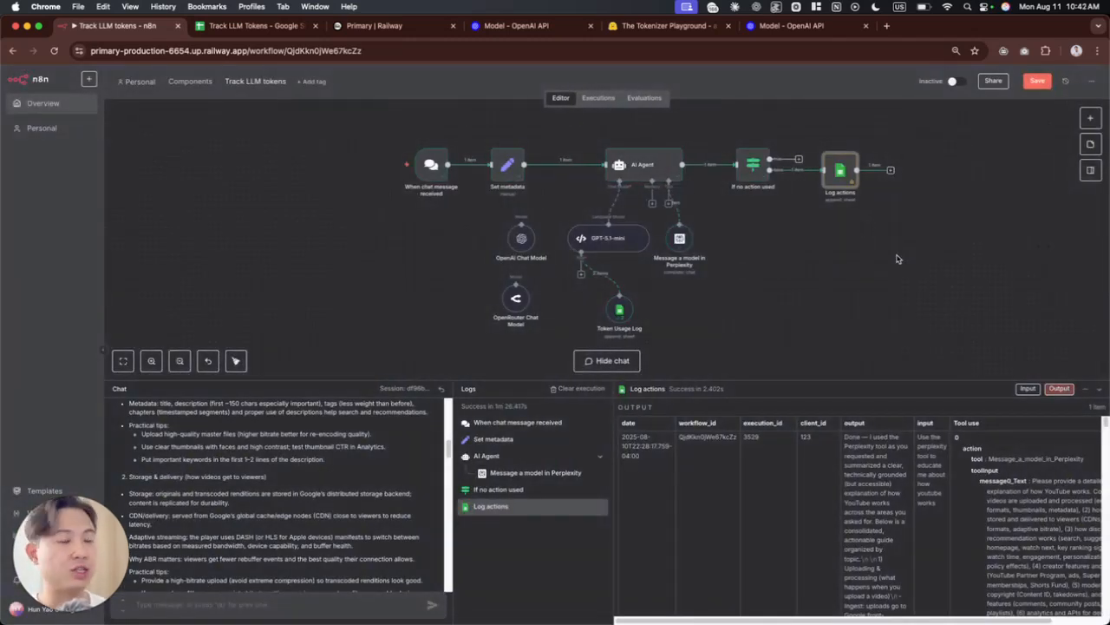
# Step: Open the AI Agent node and remove its Return Intermediate Steps option
pyautogui.doubleClick(630, 174)
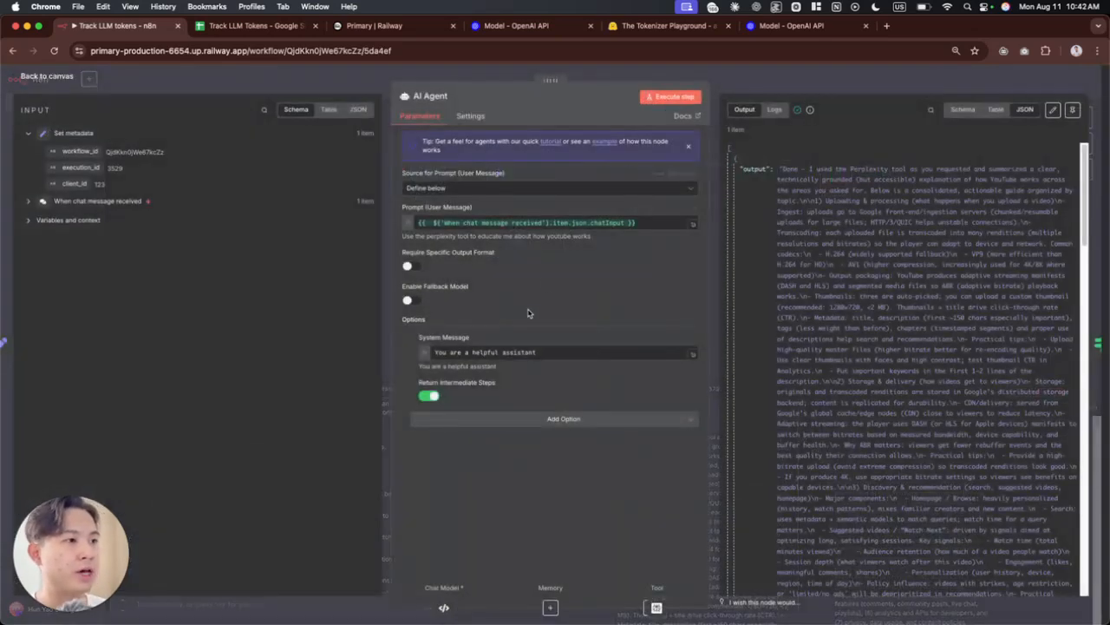
pyautogui.click(433, 396)
pyautogui.click(433, 397)
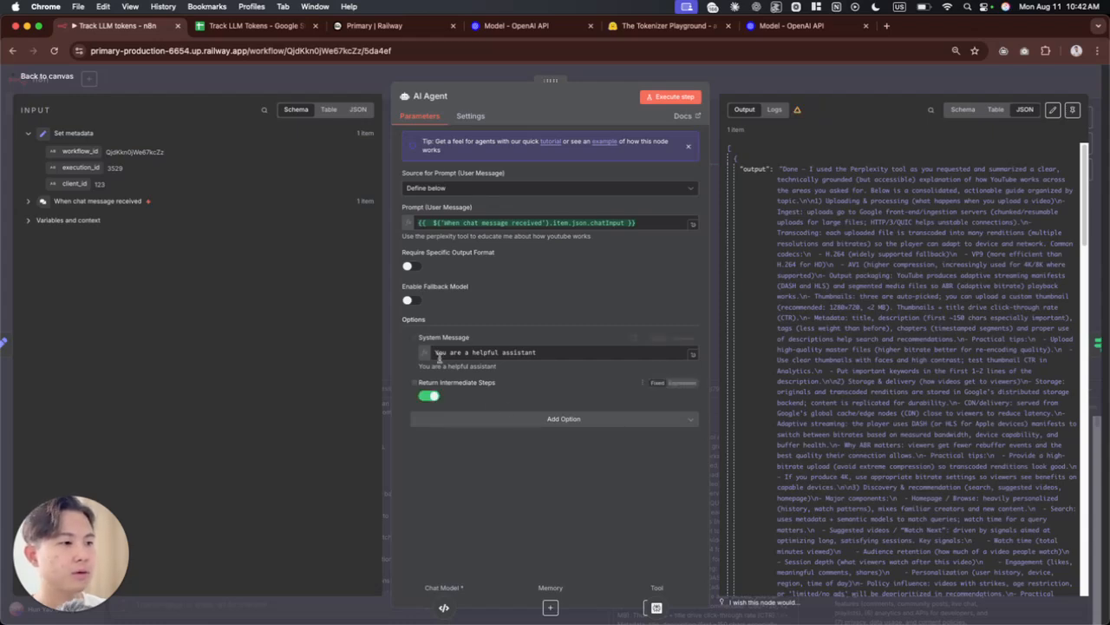
pyautogui.click(414, 382)
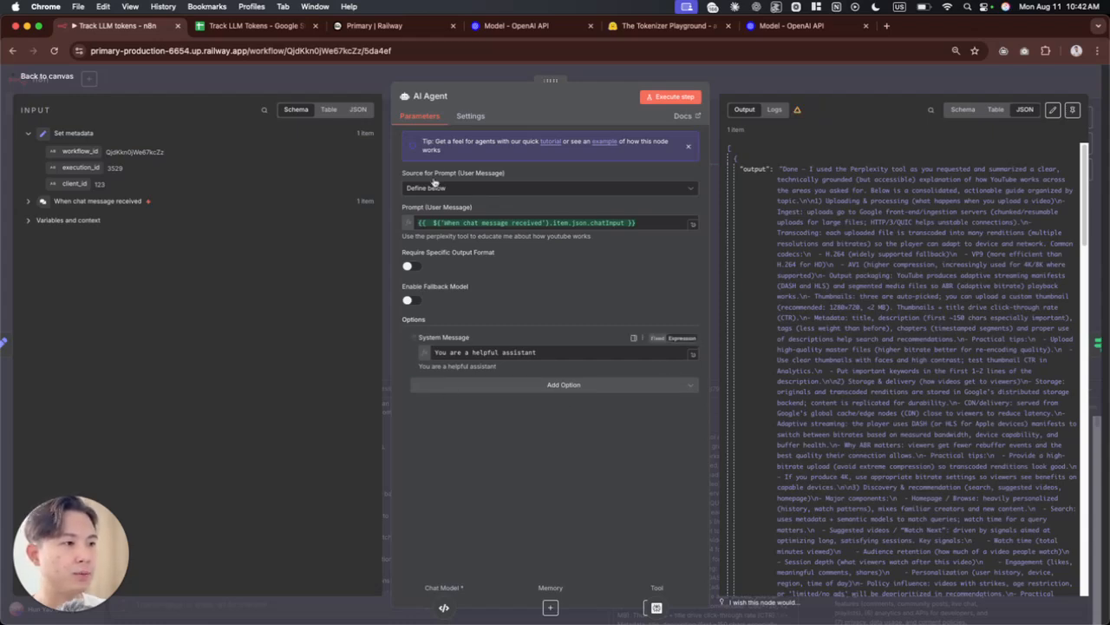
# Step: Add the Return Intermediate Steps option to the AI Agent node and enable it
pyautogui.click(550, 387)
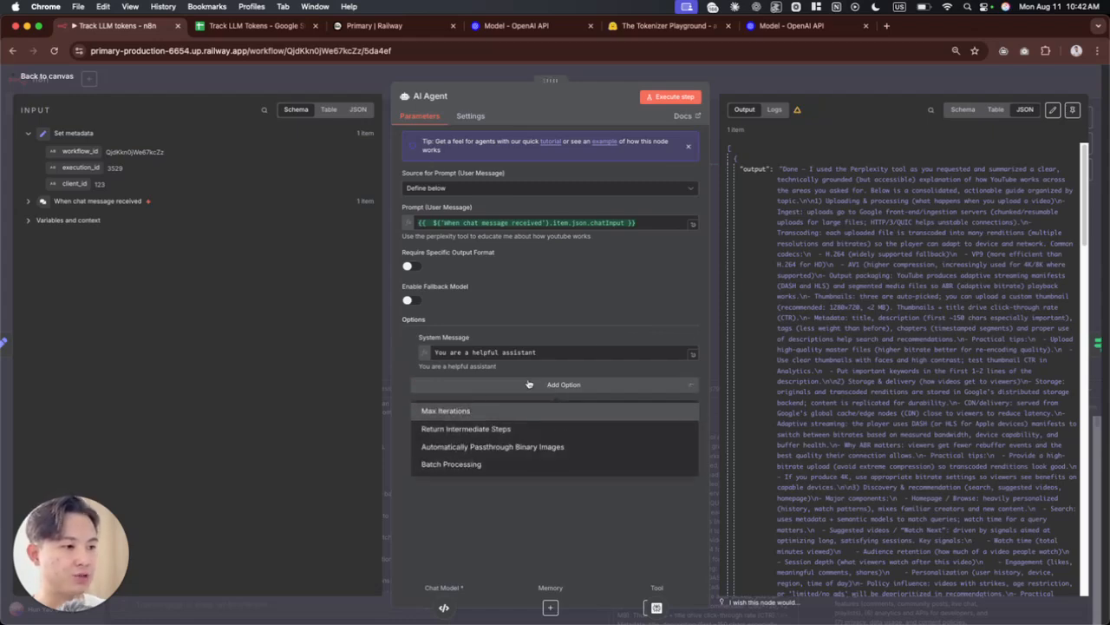
pyautogui.click(471, 427)
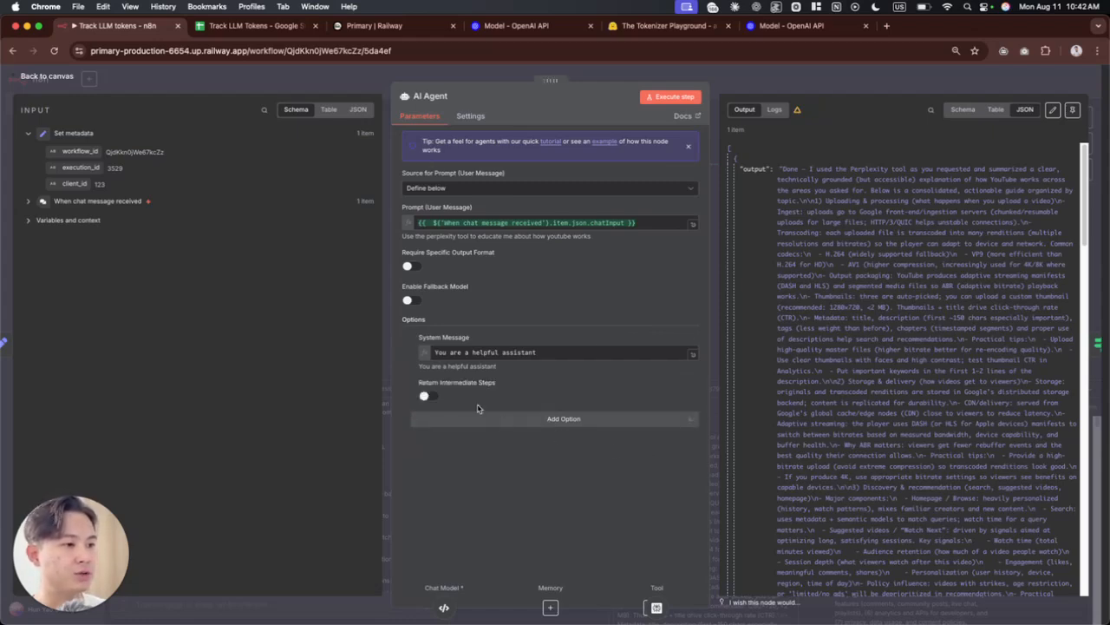
pyautogui.click(429, 395)
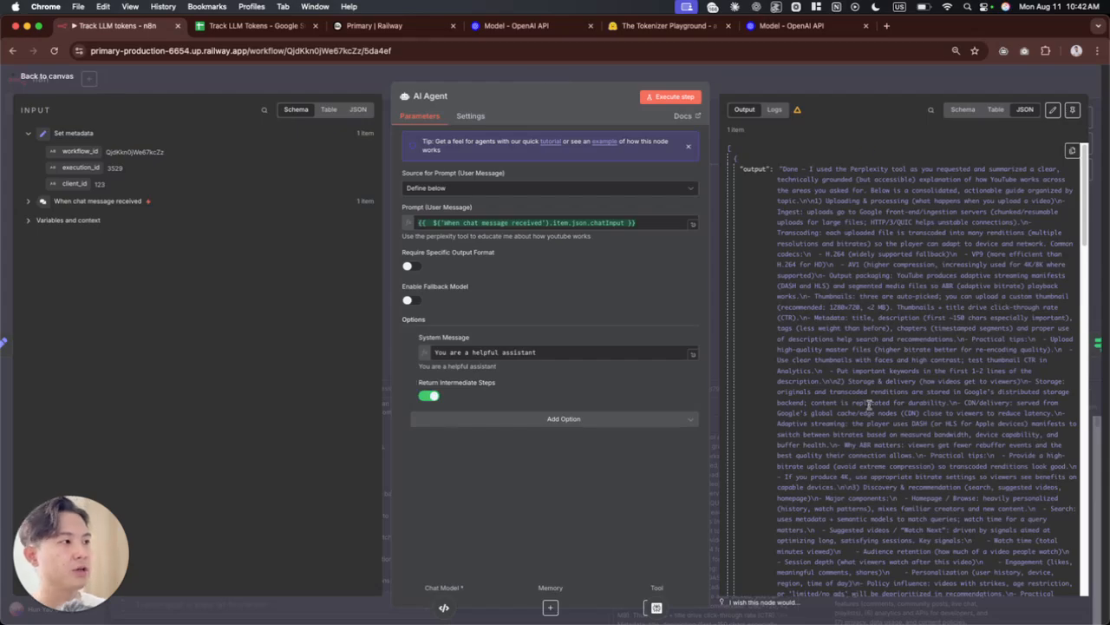
# Step: Examine the action, toolInput and log entries in the AI Agent's JSON output, and close the node
pyautogui.scroll(-10, 872, 404)
pyautogui.scroll(-5, 868, 408)
pyautogui.scroll(20, 824, 363)
pyautogui.scroll(-15, 829, 408)
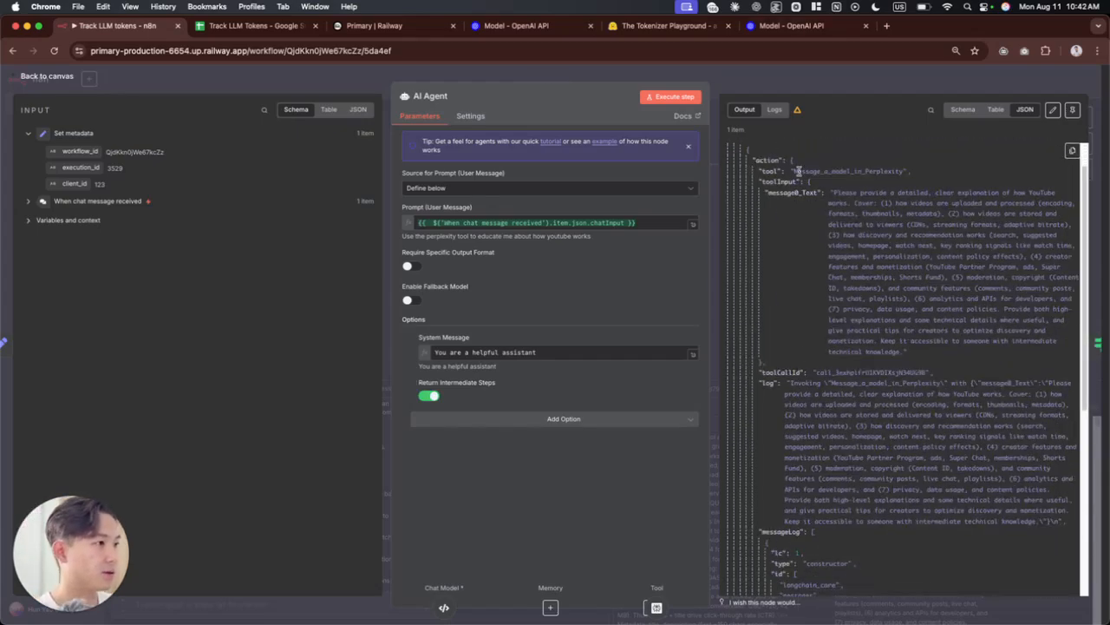
pyautogui.moveTo(767, 161); pyautogui.dragTo(941, 470)
pyautogui.click(935, 429)
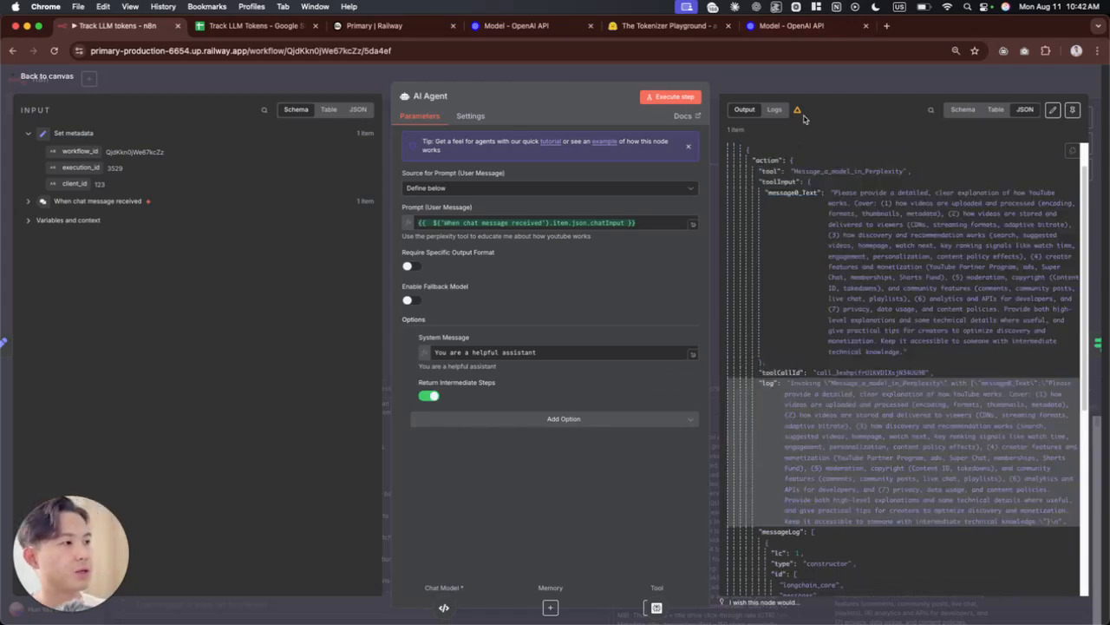
pyautogui.press('Escape')
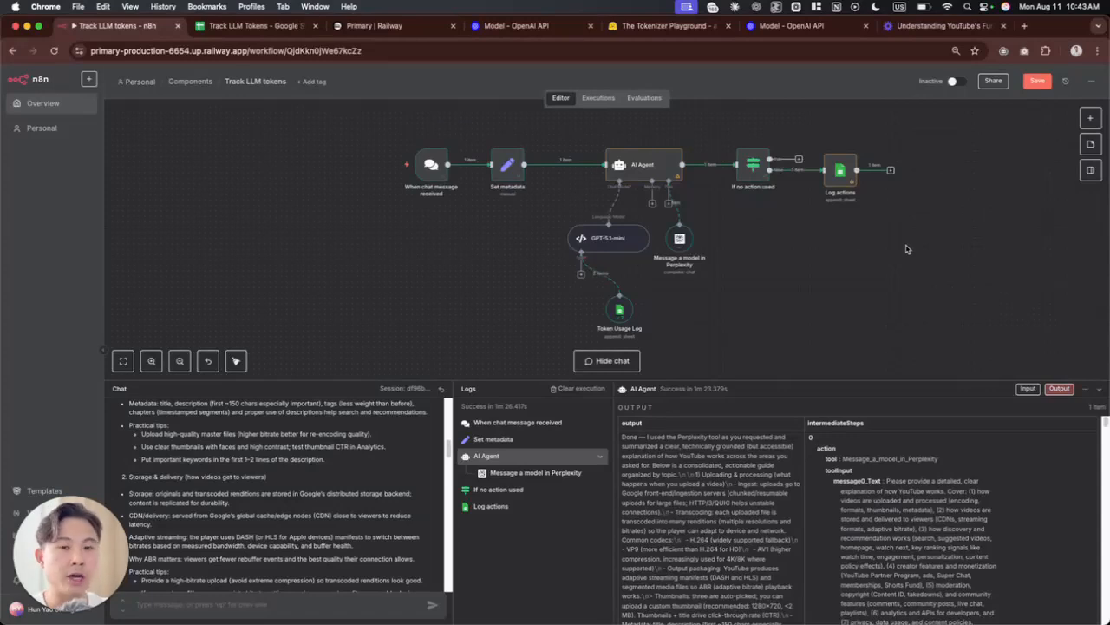
# Step: Highlight the Log actions node on the canvas, and the language model node together with Token Usage Log
pyautogui.moveTo(890, 242); pyautogui.dragTo(800, 121)
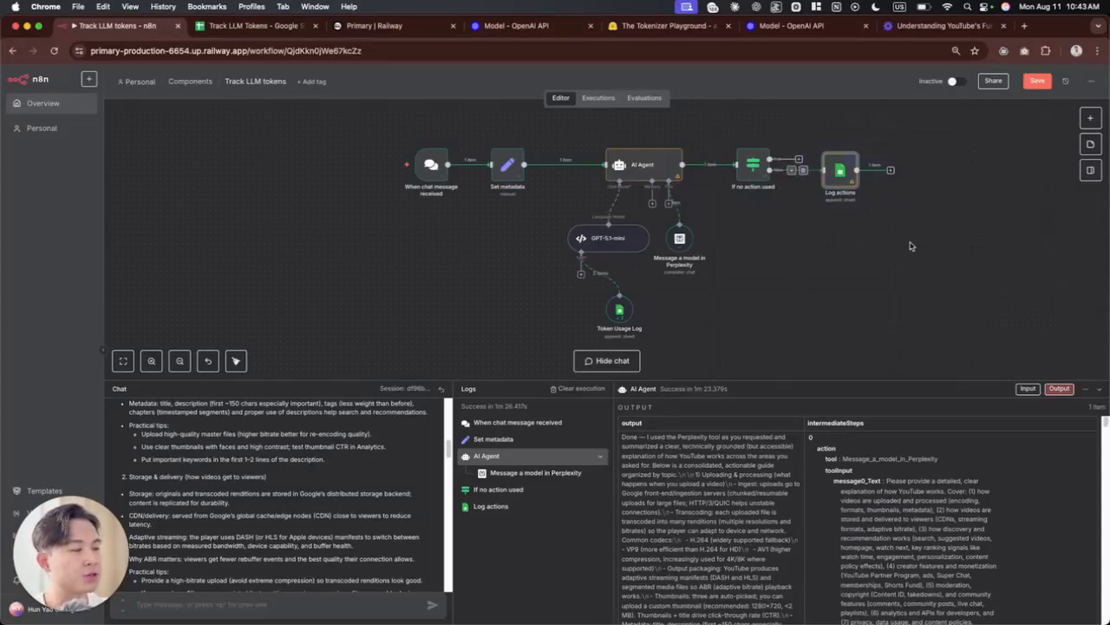
pyautogui.moveTo(887, 231); pyautogui.dragTo(801, 127)
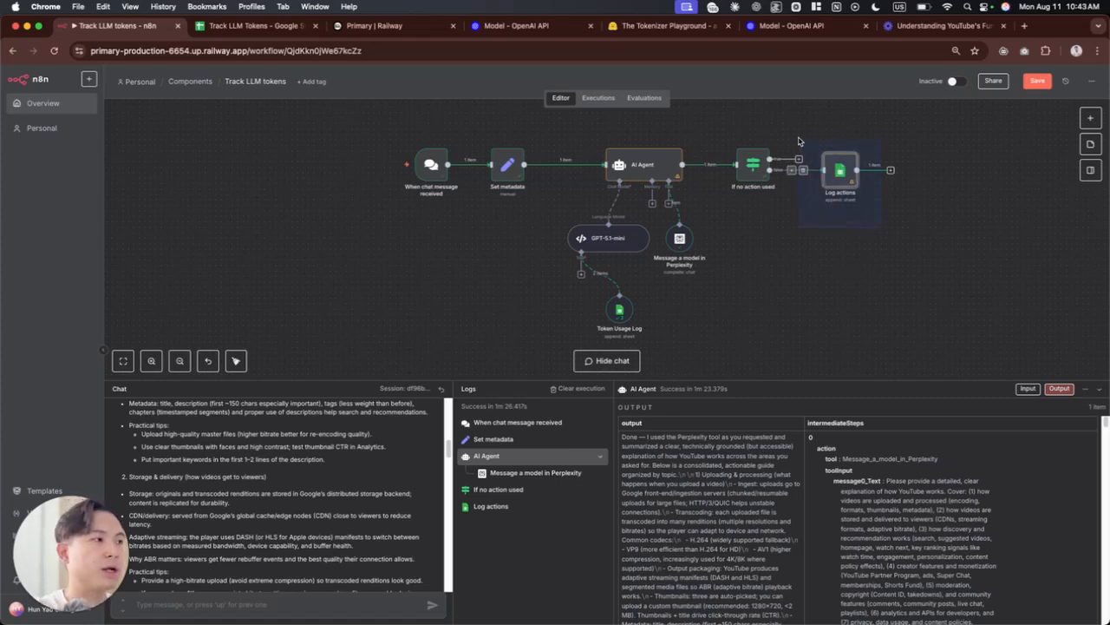
pyautogui.moveTo(684, 344); pyautogui.dragTo(529, 208)
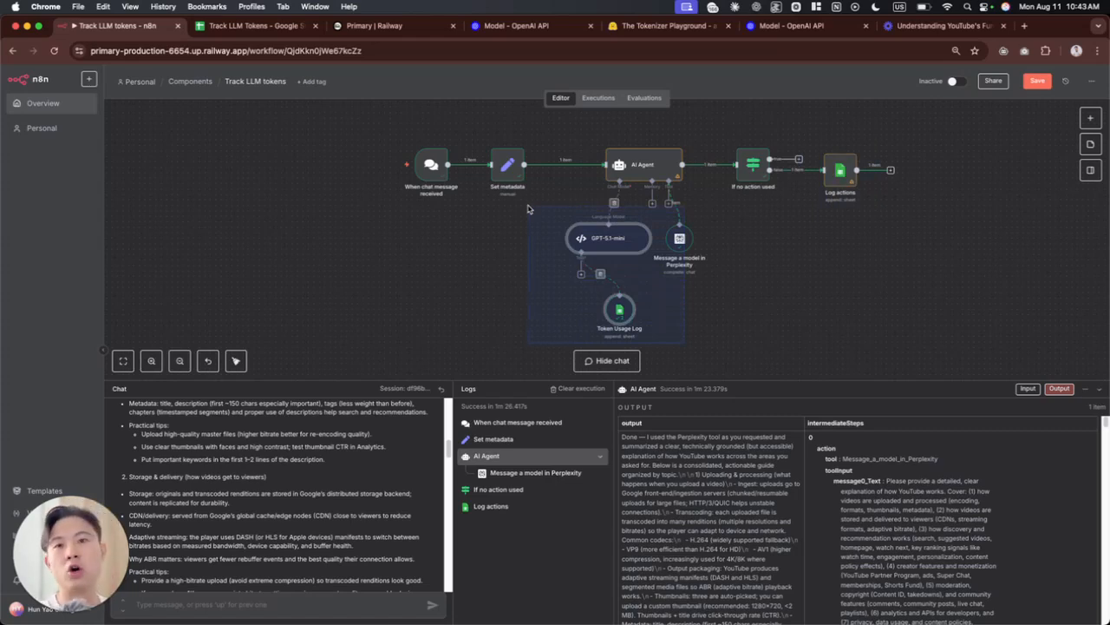
# Step: Switch to Google Sheets, open the Token cost tracker sheet and review the range D4:K5 and the input_tokens cell F5
pyautogui.click(245, 26)
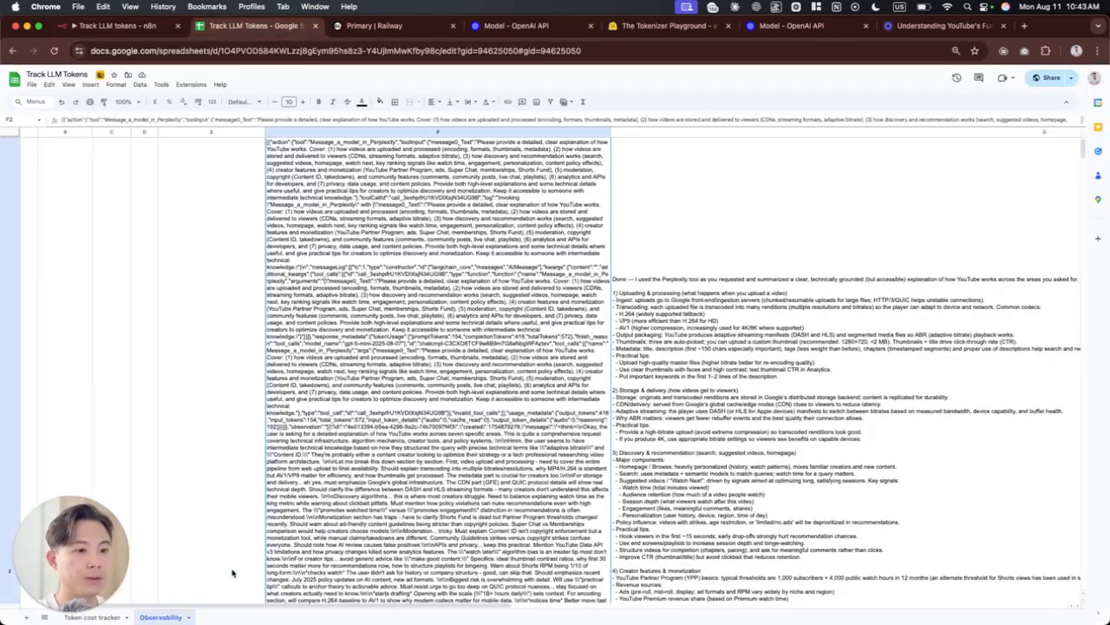
pyautogui.click(95, 617)
pyautogui.moveTo(213, 170); pyautogui.dragTo(500, 183)
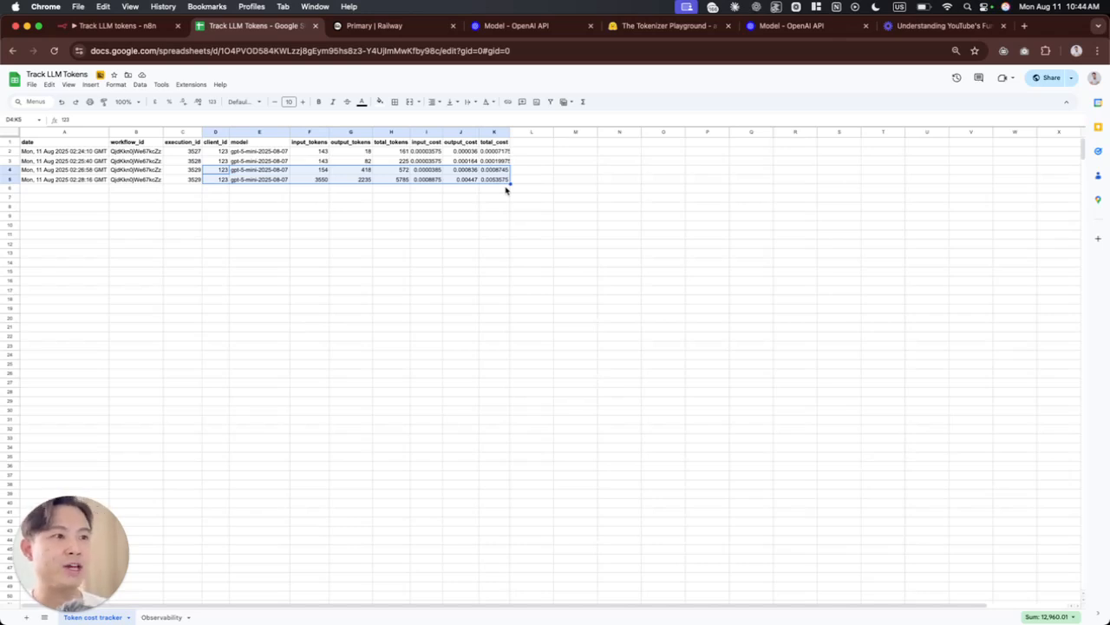
pyautogui.click(320, 179)
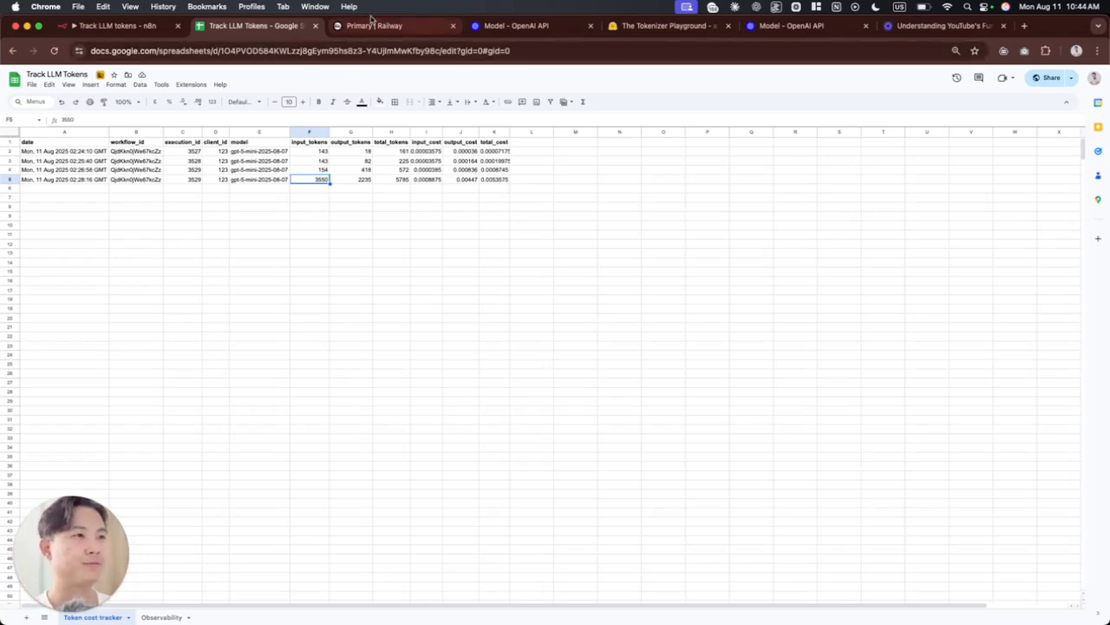
# Step: Return to the n8n workflow canvas and clear the node selection
pyautogui.click(122, 28)
pyautogui.moveTo(664, 343); pyautogui.dragTo(666, 344)
pyautogui.click(699, 344)
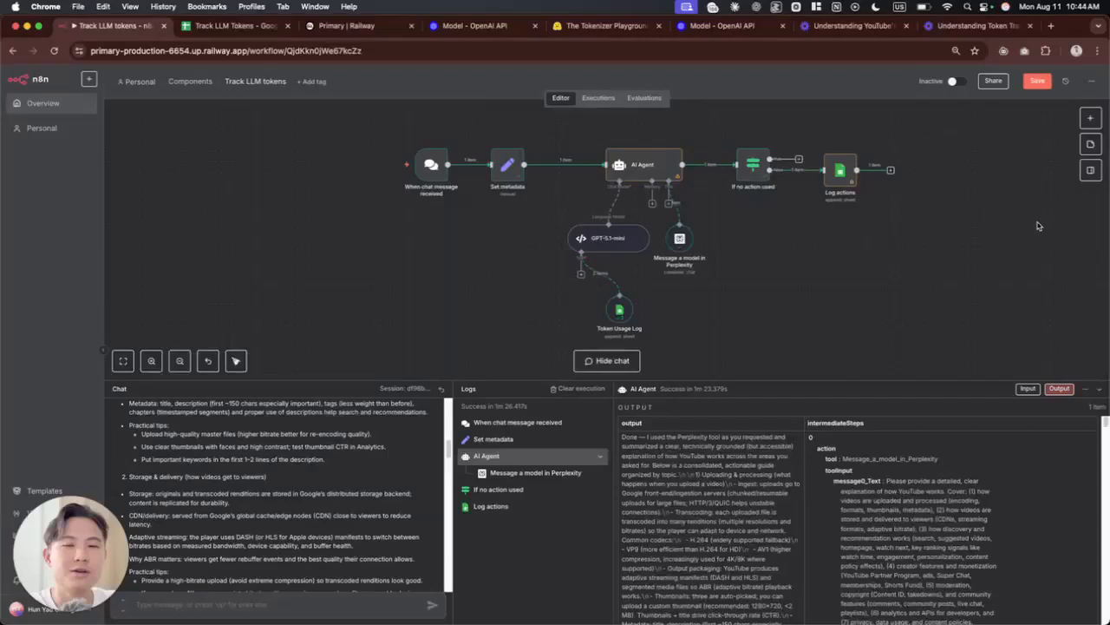